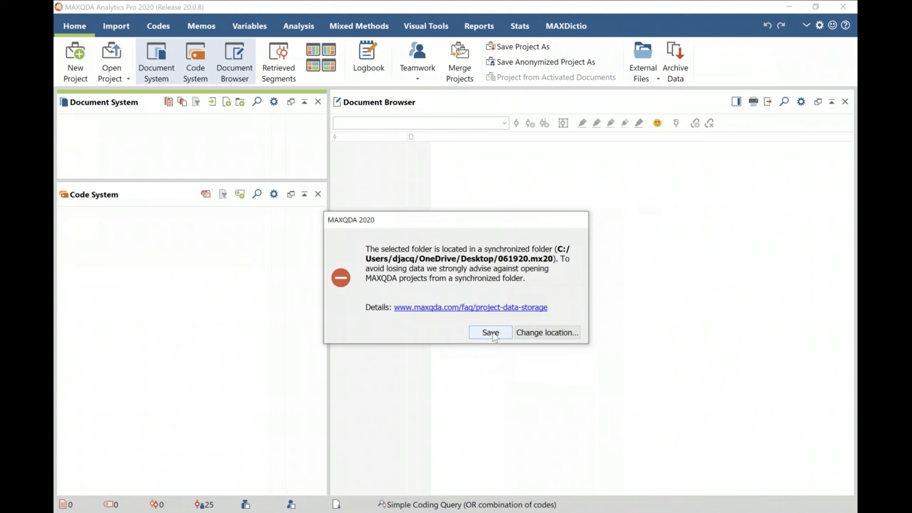
# - Save the new project 061920.mx20 in the synchronized OneDrive Desktop folder and start a Twitter data import
pyautogui.click(493, 334)
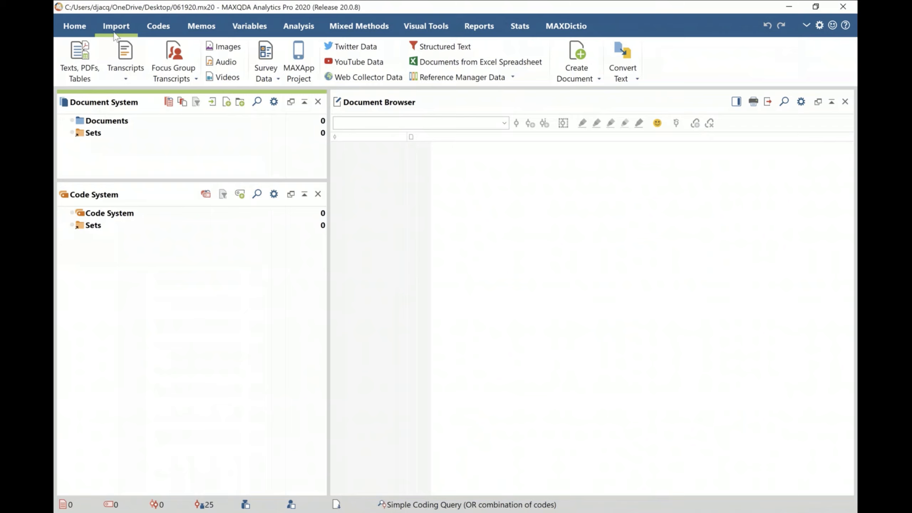
pyautogui.click(362, 49)
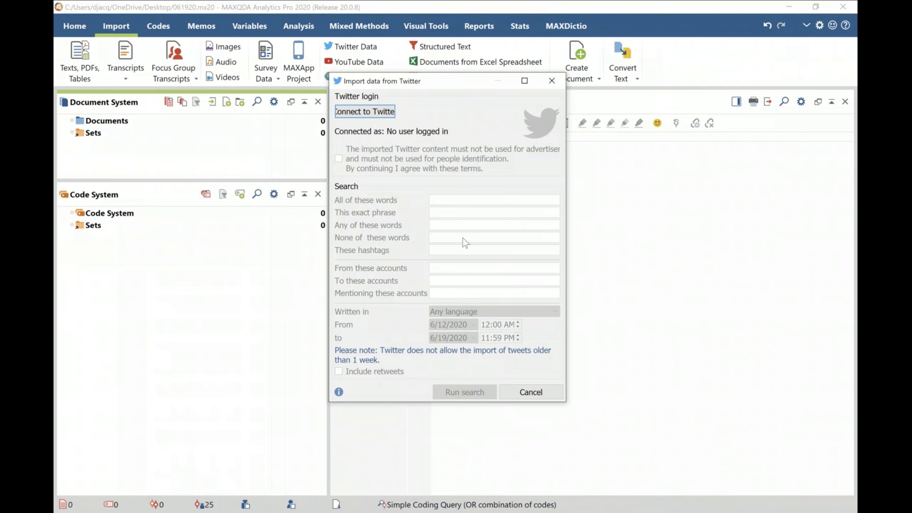
# - Connect MAXQDA to the Twitter account by authorizing it in the browser, declining sync and ad personalization, and return to MAXQDA
pyautogui.click(375, 112)
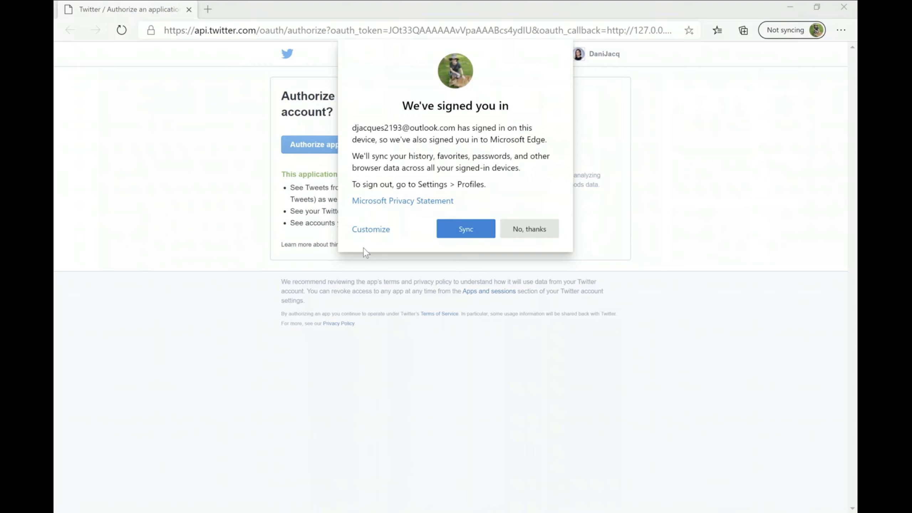
pyautogui.click(583, 231)
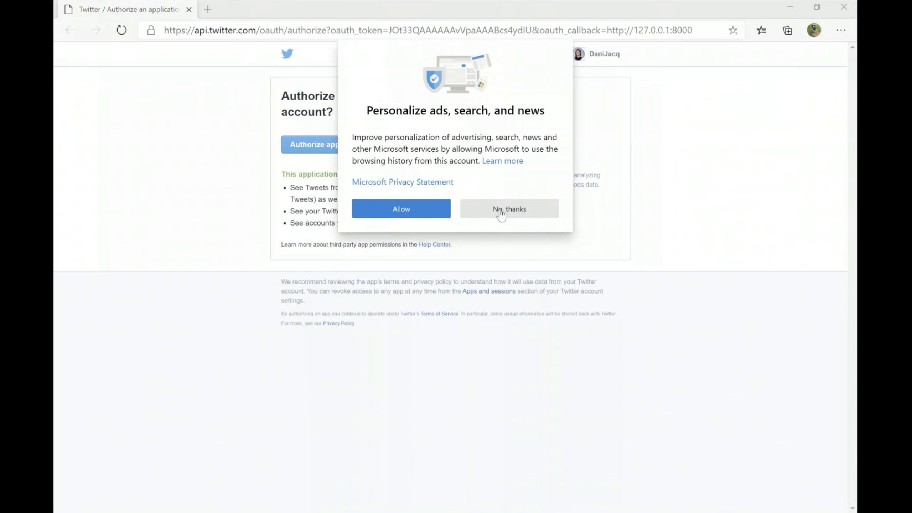
pyautogui.click(484, 211)
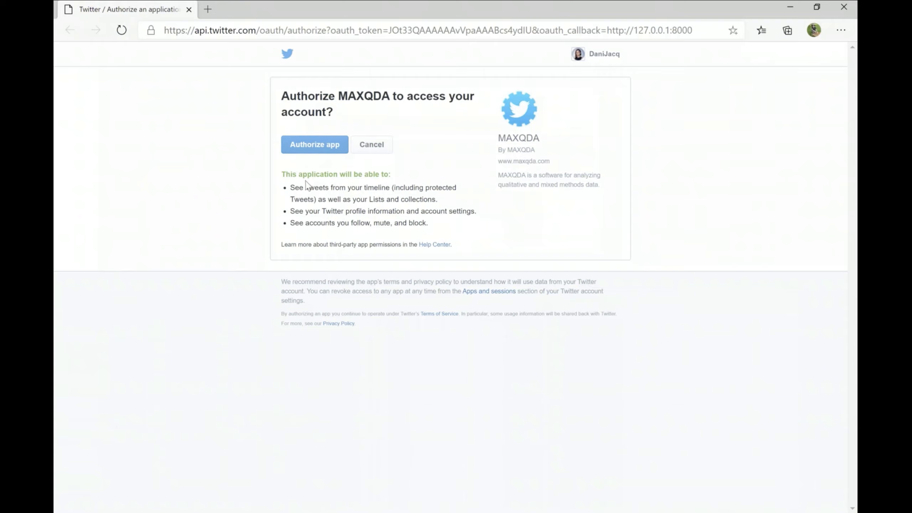
pyautogui.click(312, 150)
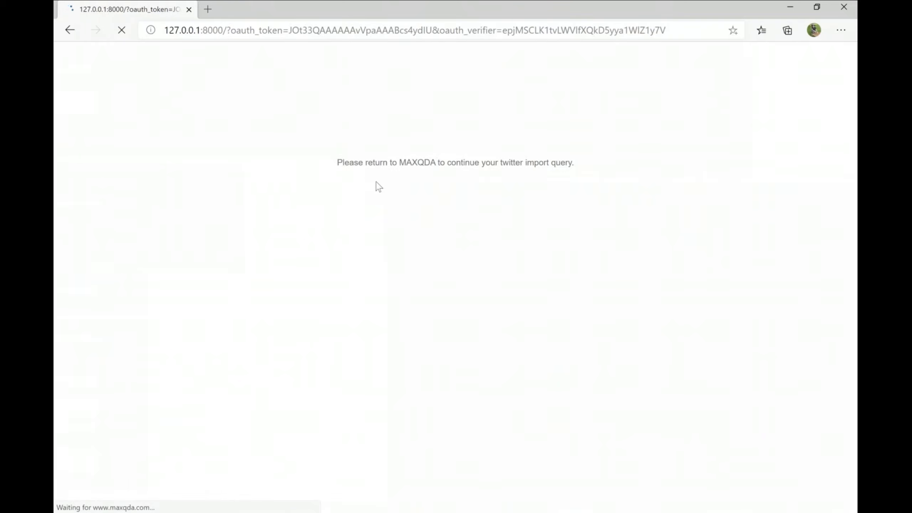
pyautogui.hotkey('alt', 'Tab')
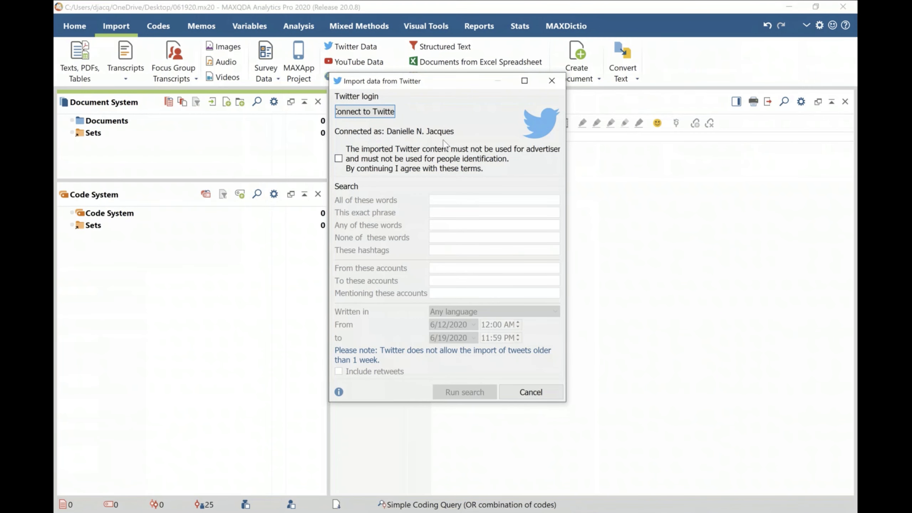
# - Accept the Twitter content terms and restrict the tweet search to the account realdonaldtrump
pyautogui.click(338, 159)
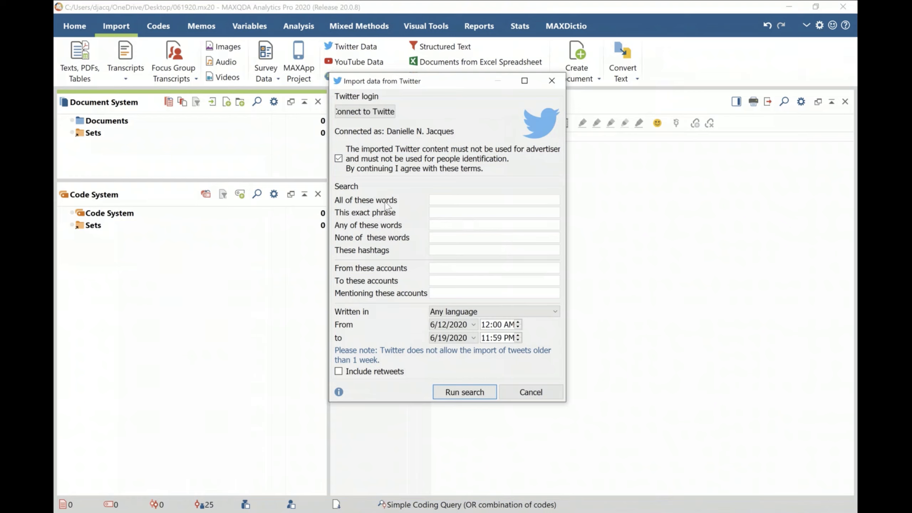
pyautogui.click(449, 201)
pyautogui.click(438, 279)
pyautogui.click(447, 266)
pyautogui.write('realdonaldtrump')
pyautogui.moveTo(501, 269); pyautogui.dragTo(380, 268)
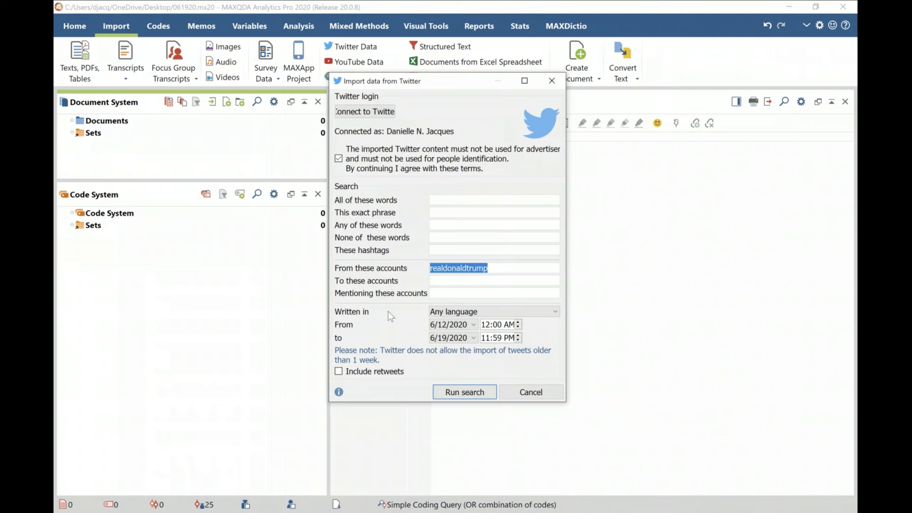
# - Review the available tweet languages and start dates for the Twitter search, keeping Any language and 6/12/2020
pyautogui.click(471, 315)
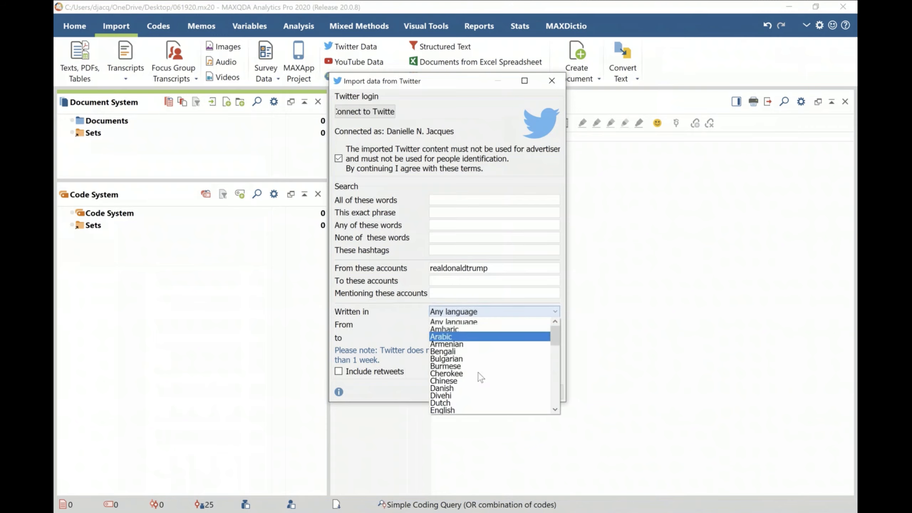
pyautogui.scroll(-4, 478, 372)
pyautogui.scroll(-11, 470, 360)
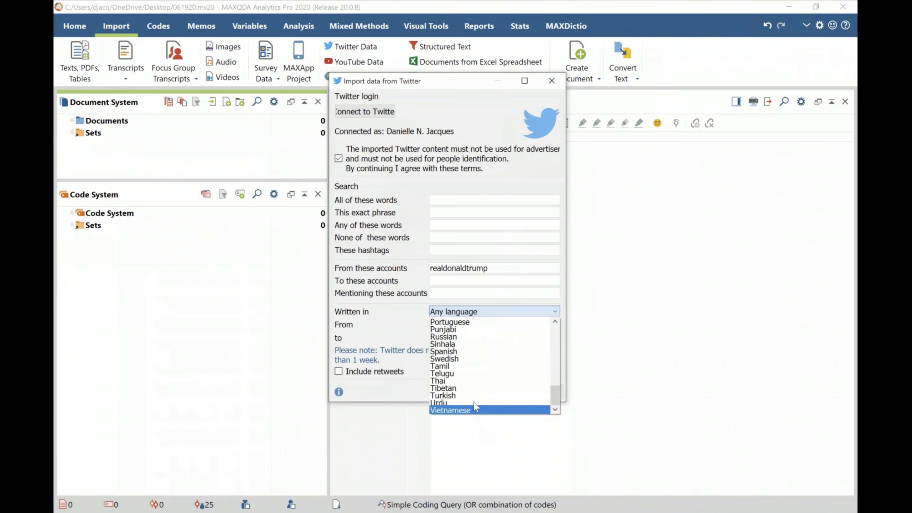
pyautogui.scroll(15, 466, 391)
pyautogui.click(390, 331)
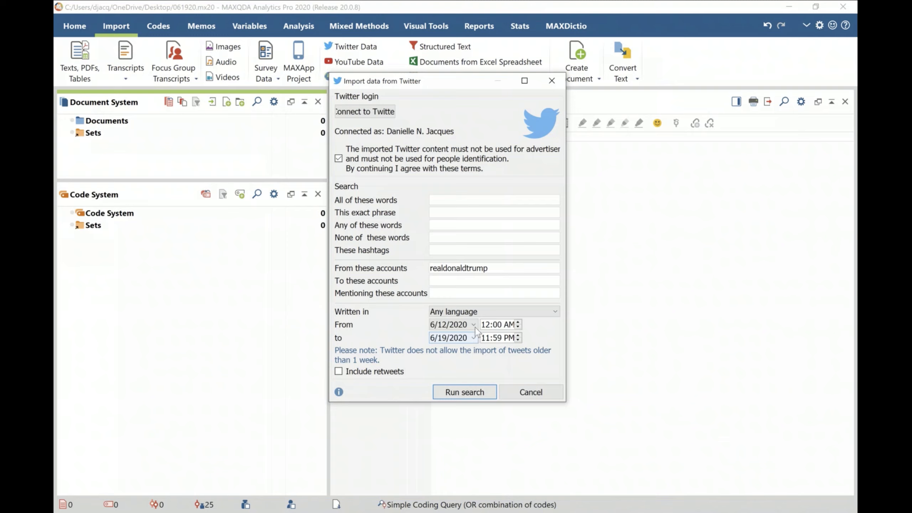
pyautogui.click(474, 325)
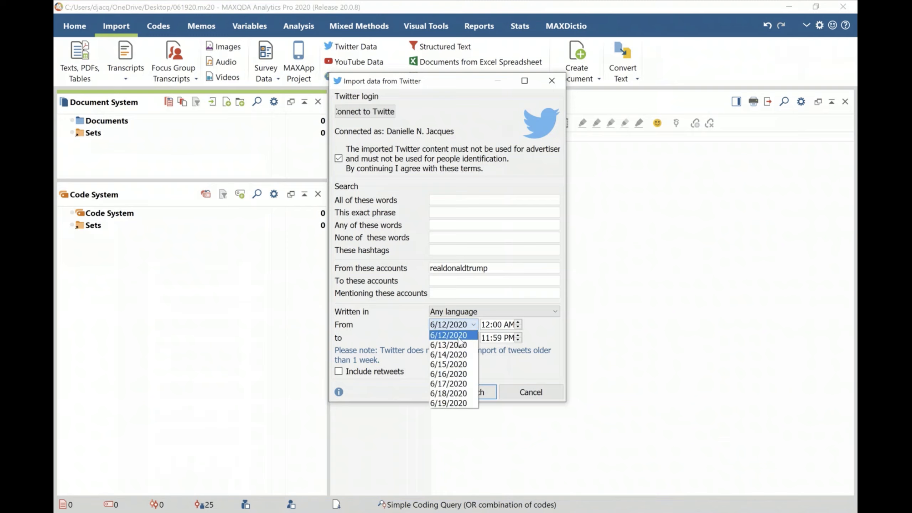
pyautogui.click(538, 326)
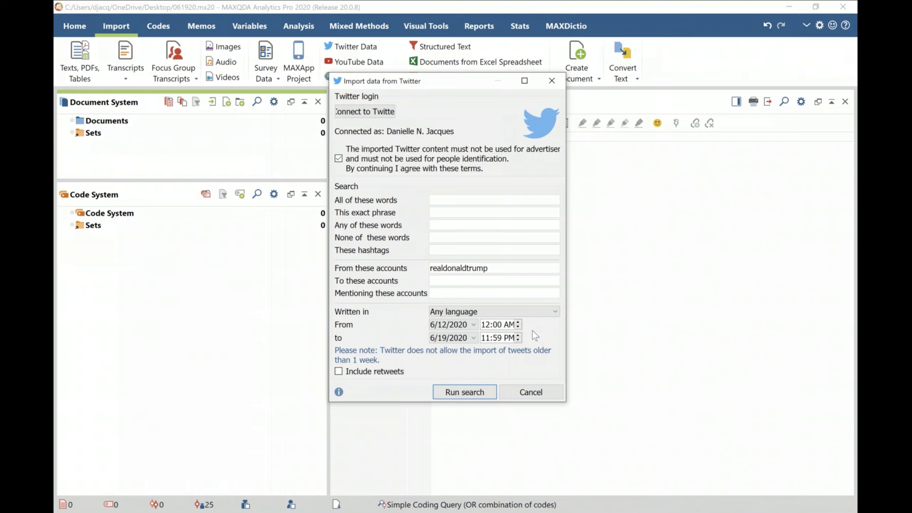
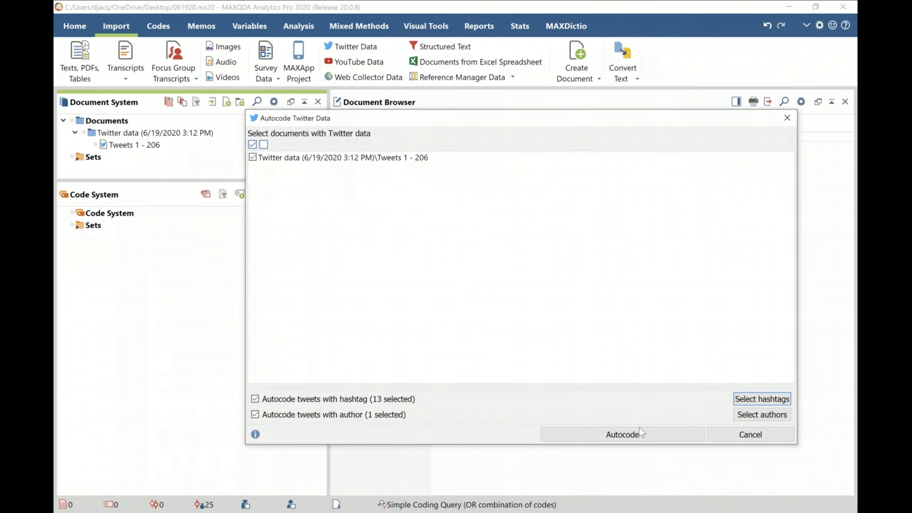
# - Autocode the imported tweets with the 13 selected hashtags and one selected author, and select the parent autocode
pyautogui.click(630, 438)
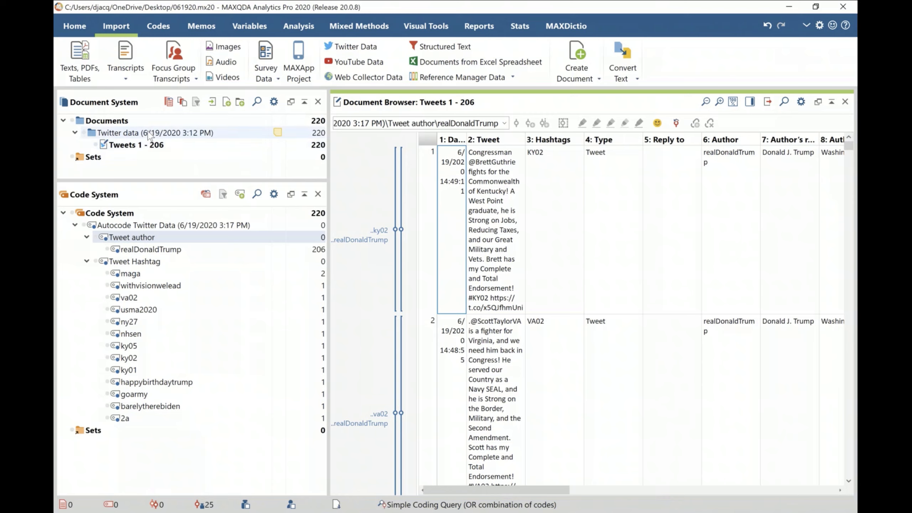
pyautogui.moveTo(181, 236)
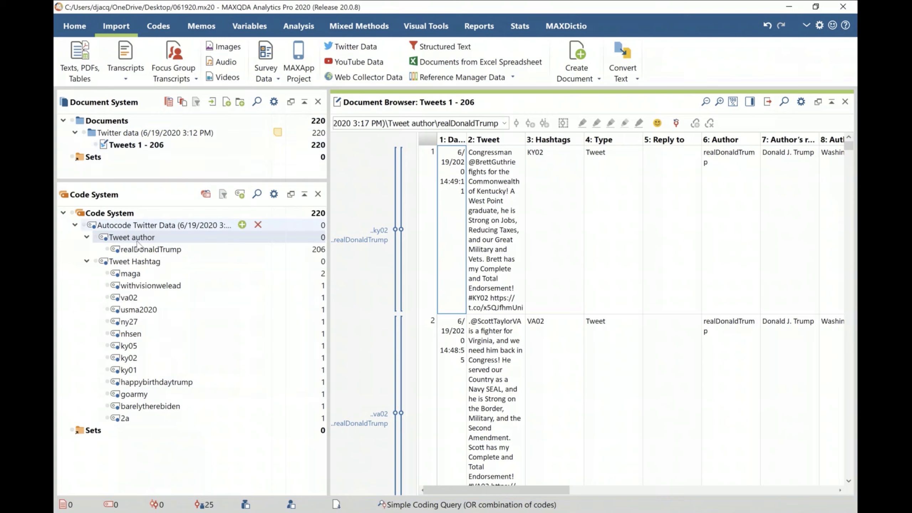
pyautogui.click(127, 229)
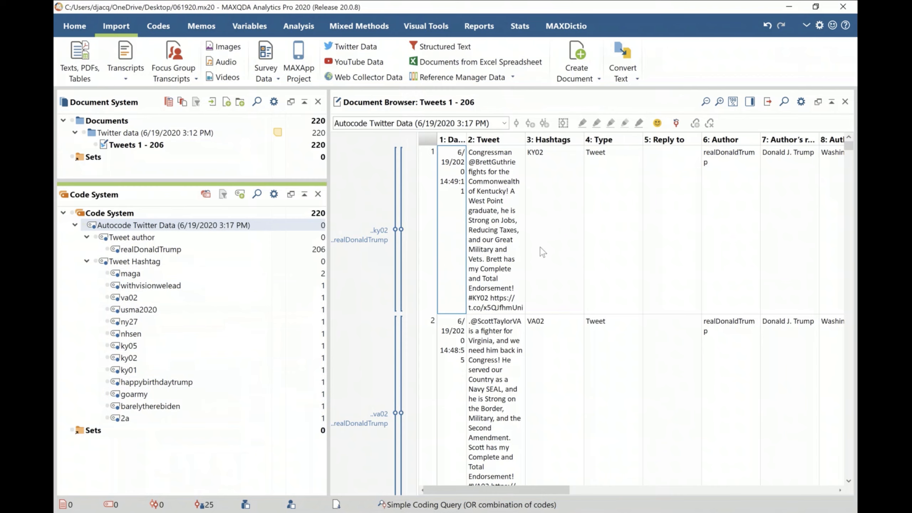
# - Examine the table of imported tweets and inspect the author and ky02 hashtag codings on the first tweet
pyautogui.scroll(-10, 531, 298)
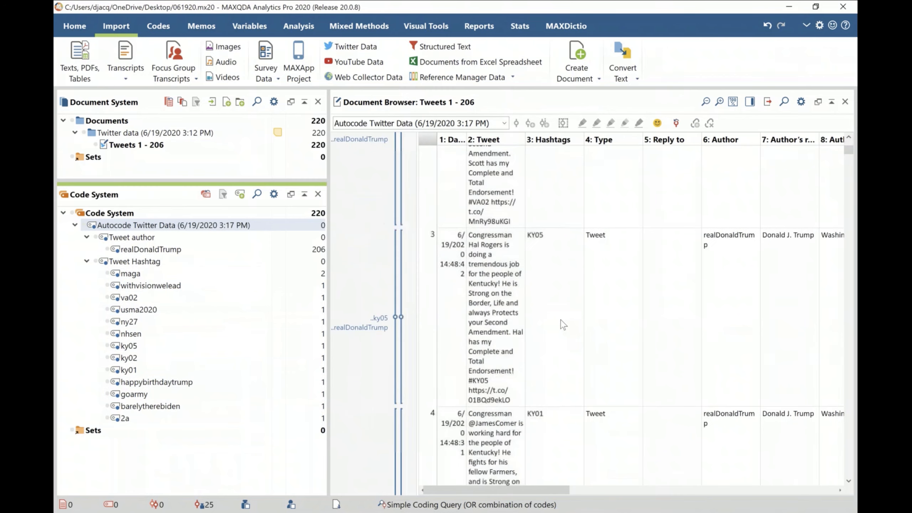
pyautogui.scroll(-10, 550, 332)
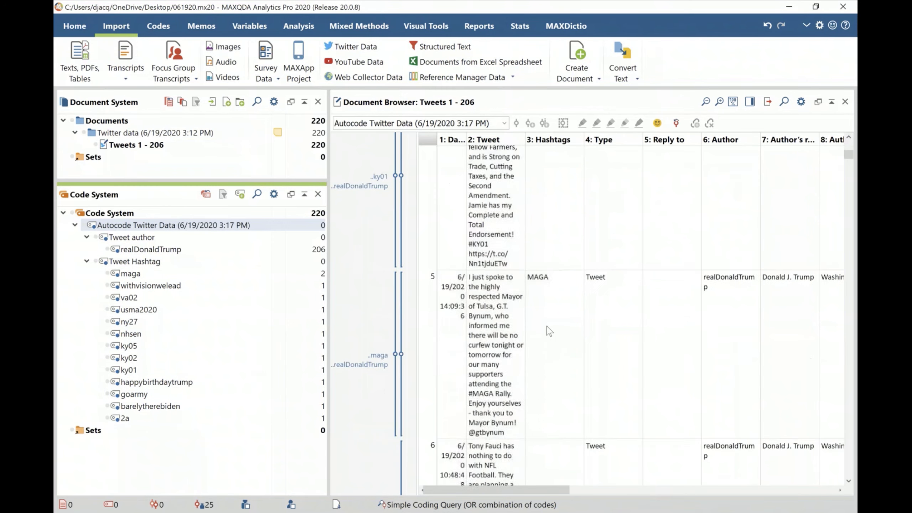
pyautogui.scroll(20, 549, 332)
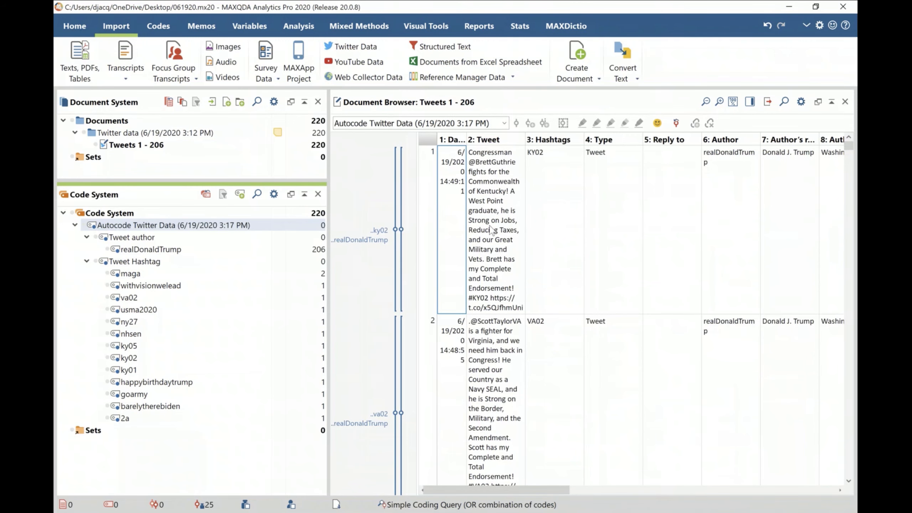
pyautogui.moveTo(512, 487); pyautogui.dragTo(447, 493)
pyautogui.click(358, 240)
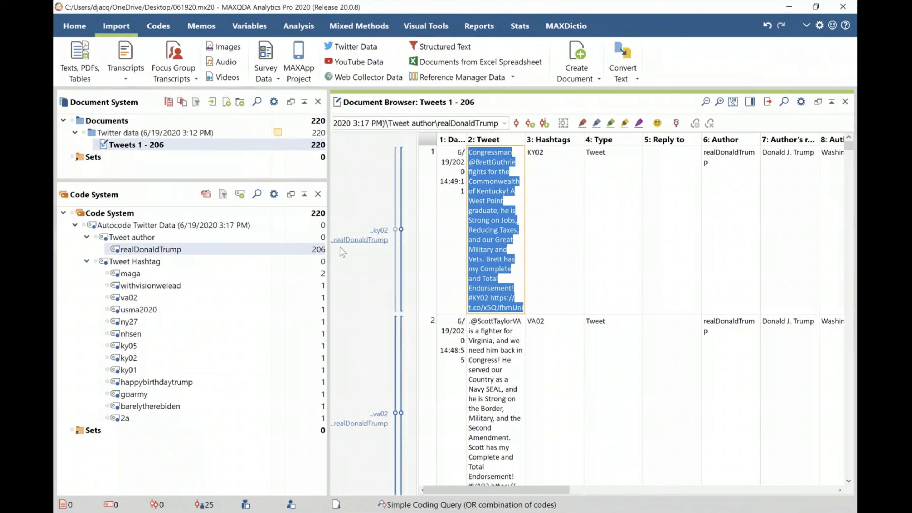
pyautogui.click(573, 290)
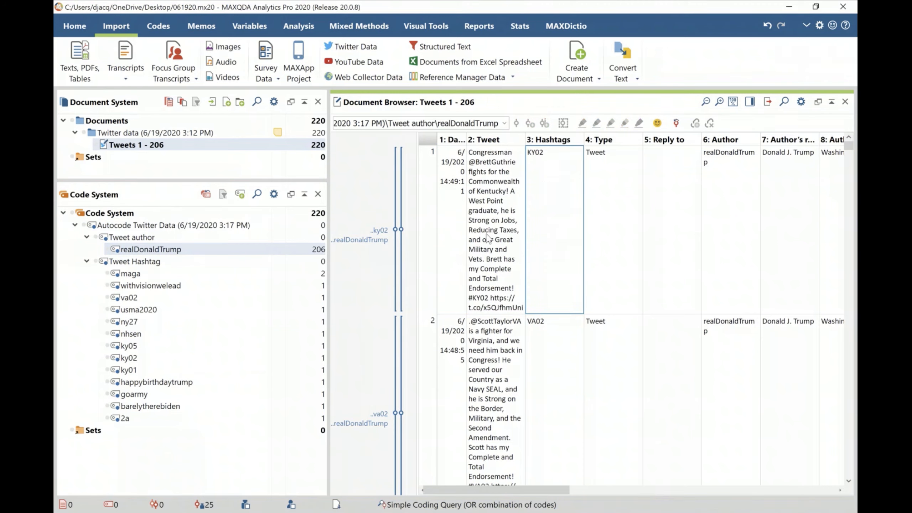
pyautogui.click(382, 233)
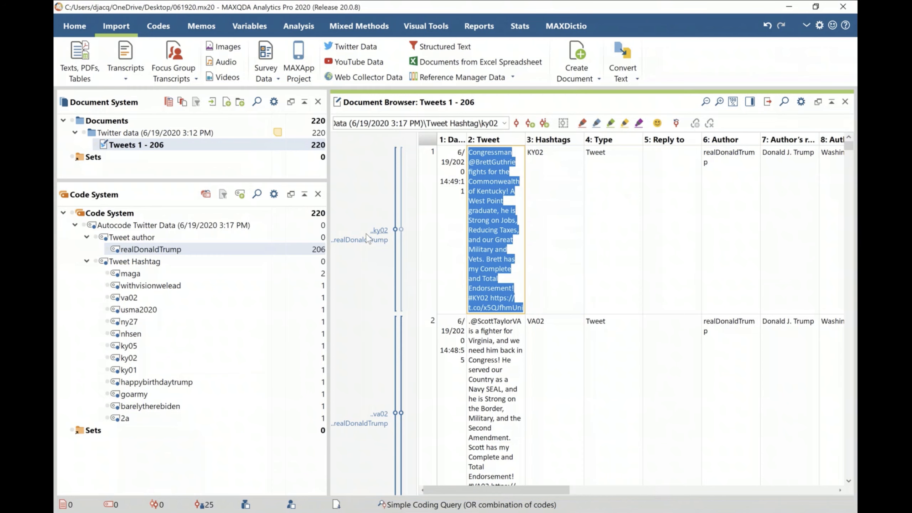
pyautogui.moveTo(382, 234)
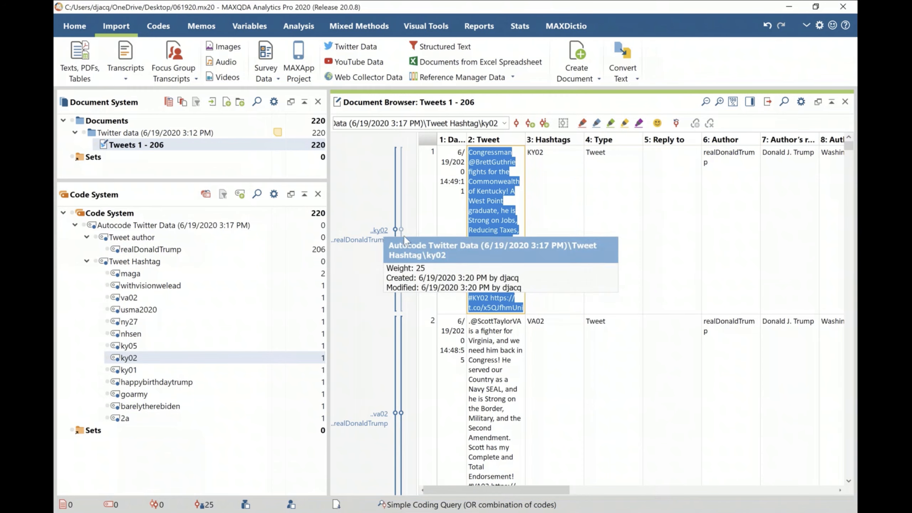
# - Highlight the whole text of the third tweet, tagged KY05, in red
pyautogui.scroll(-1, 521, 355)
pyautogui.scroll(-3, 531, 358)
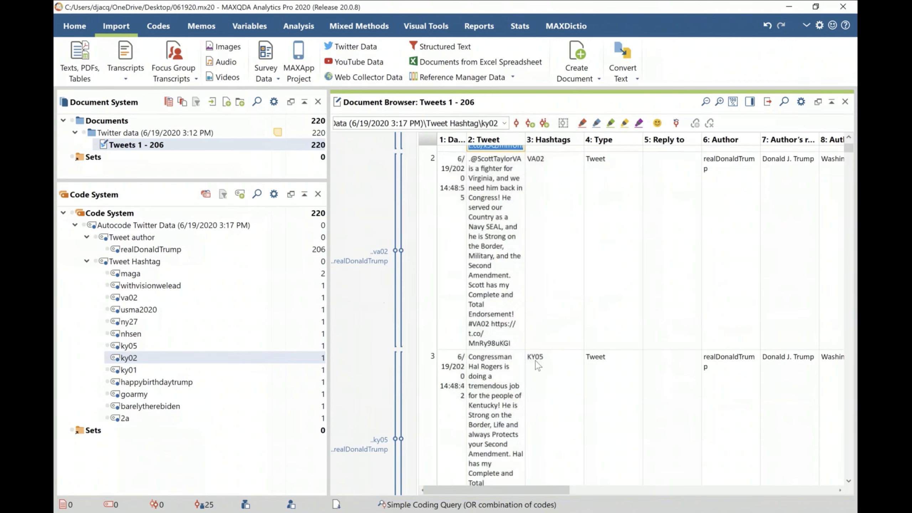
pyautogui.click(538, 365)
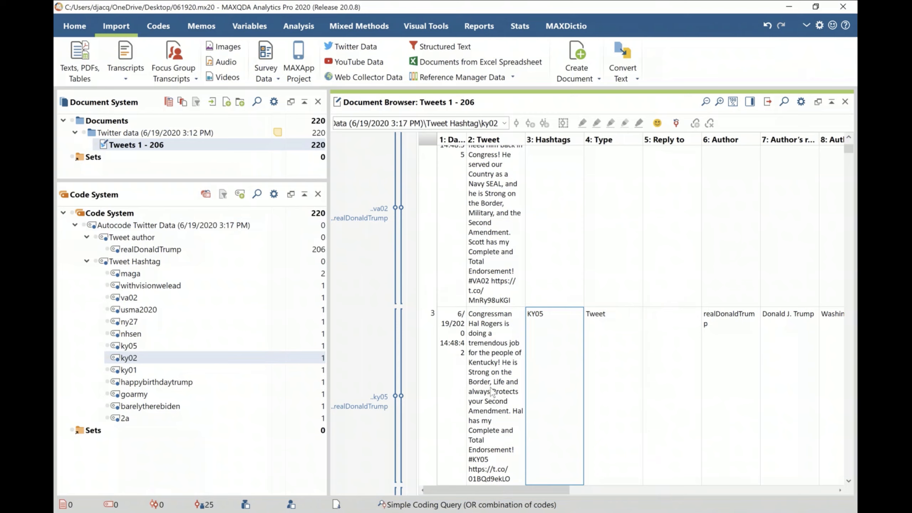
pyautogui.scroll(-1, 506, 390)
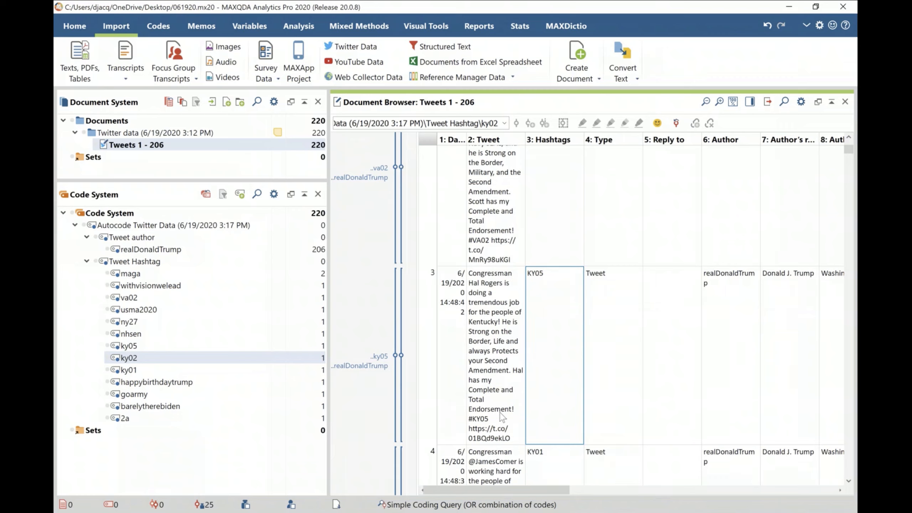
pyautogui.click(510, 439)
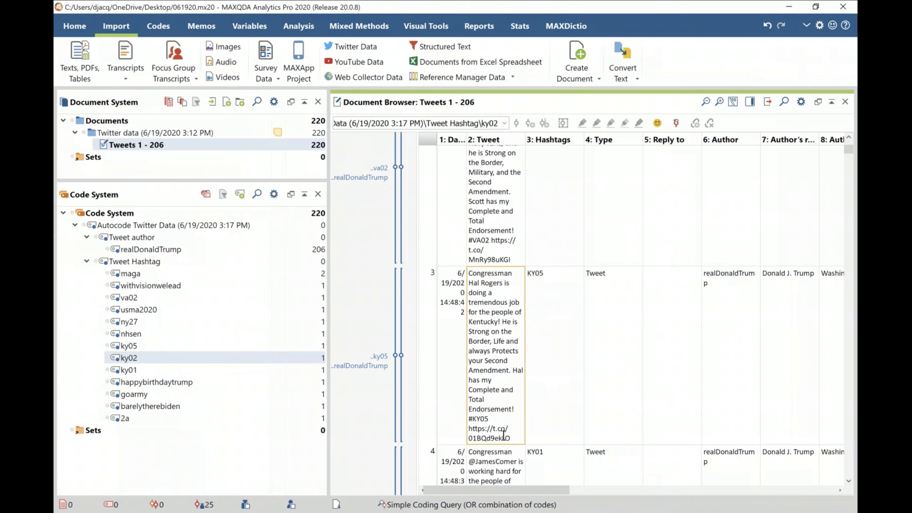
pyautogui.moveTo(511, 439); pyautogui.dragTo(469, 272)
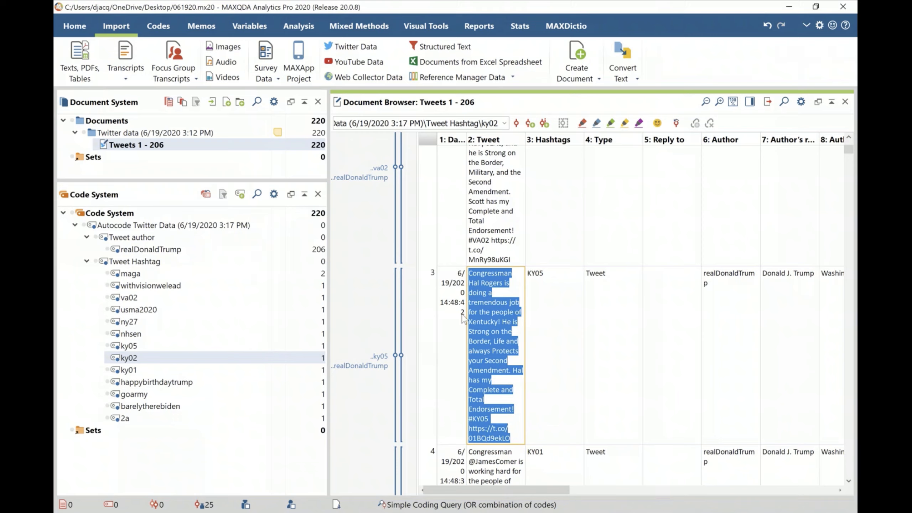
pyautogui.click(582, 123)
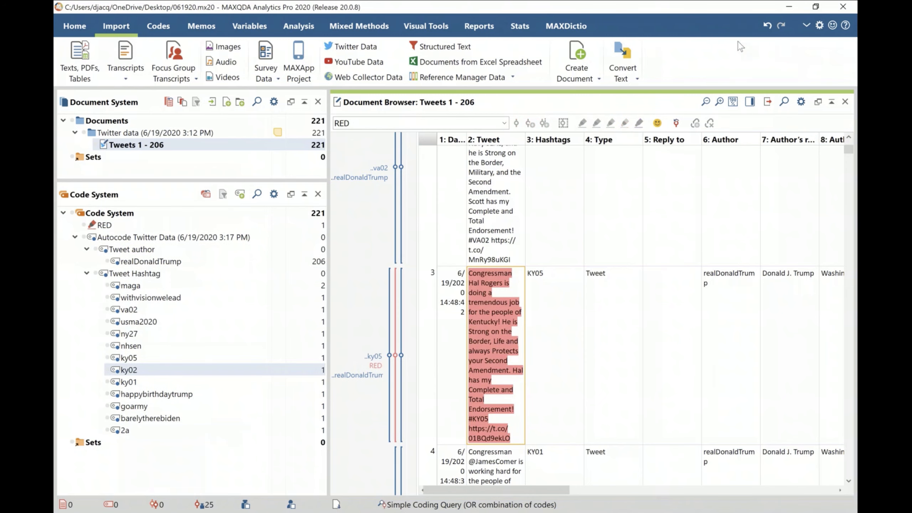
pyautogui.click(783, 15)
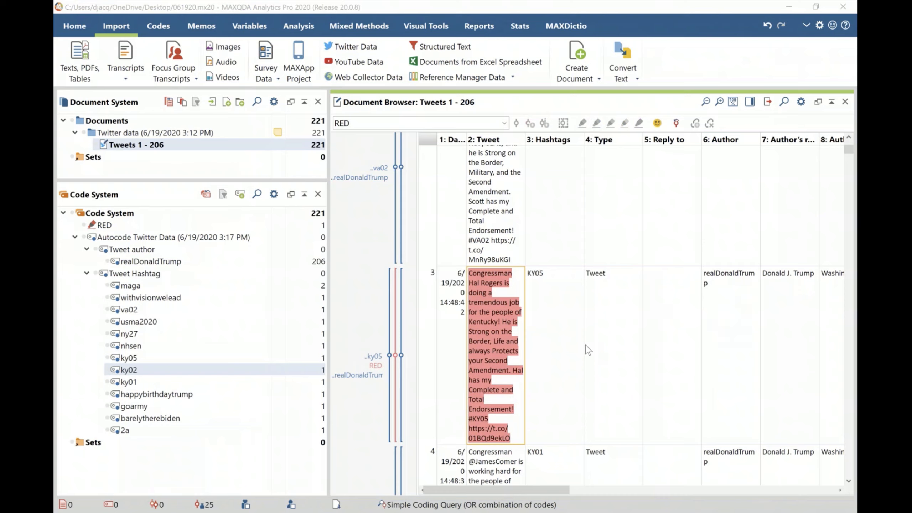
pyautogui.click(569, 355)
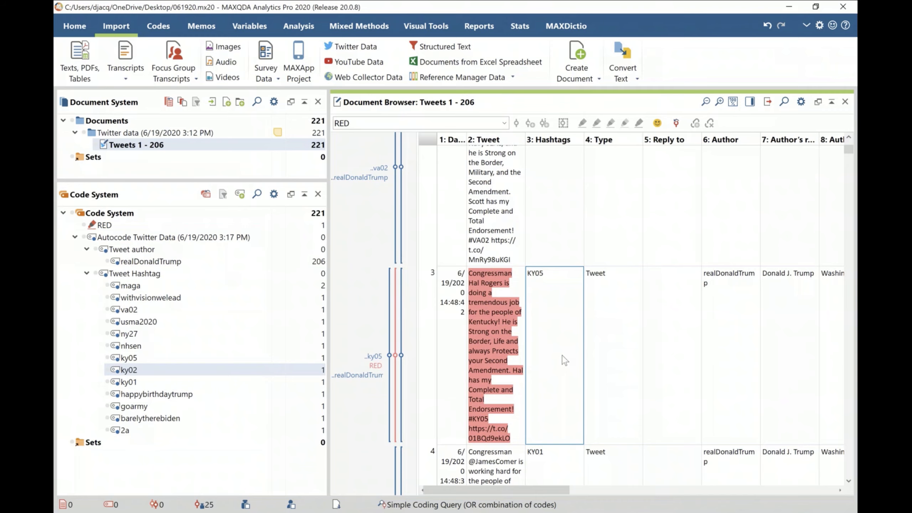
# - Show the Retrieved Segments window and retrieve the segments coded with the maga hashtag in the Tweets 1 - 206 document
pyautogui.click(76, 28)
pyautogui.click(279, 63)
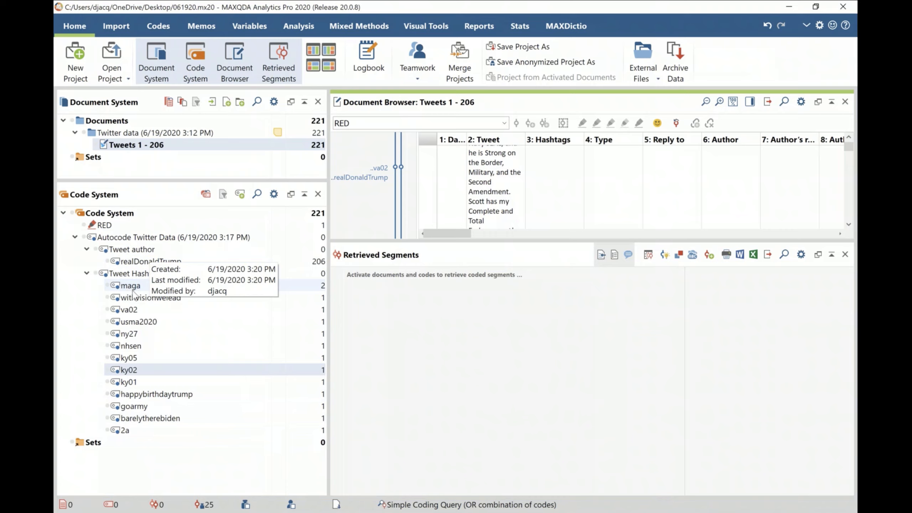
pyautogui.click(96, 145)
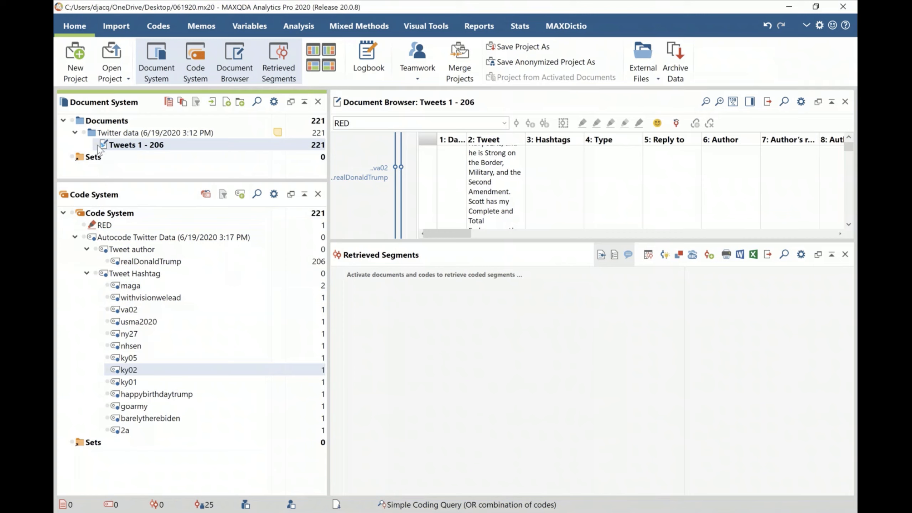
pyautogui.click(107, 286)
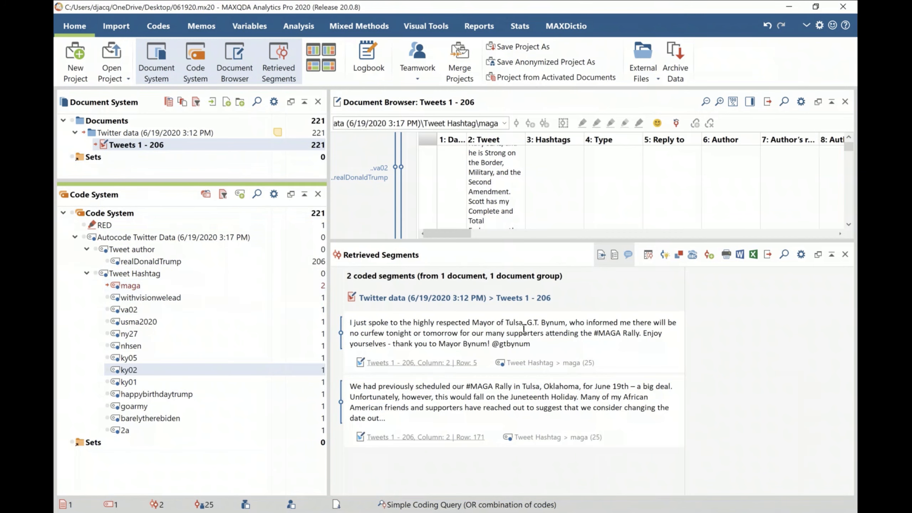
pyautogui.moveTo(510, 362)
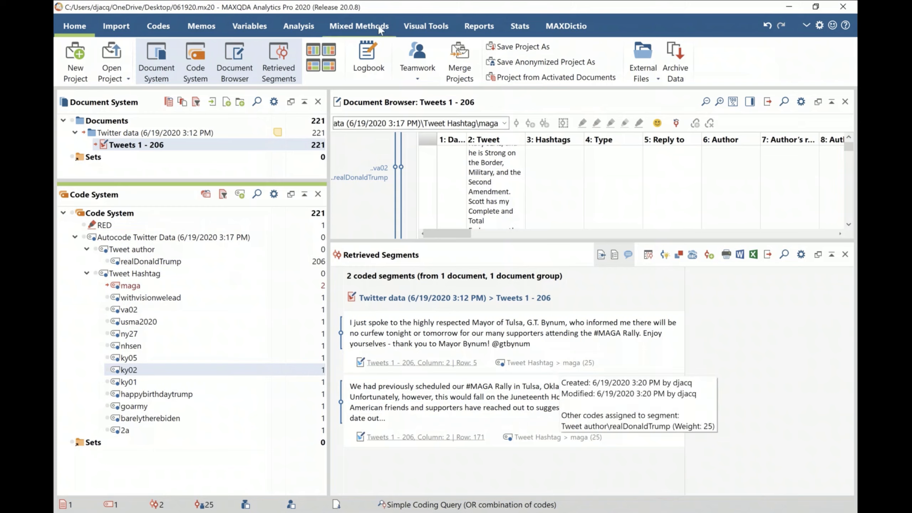
# - Reset all code and document activations and close the Retrieved Segments window
pyautogui.click(425, 27)
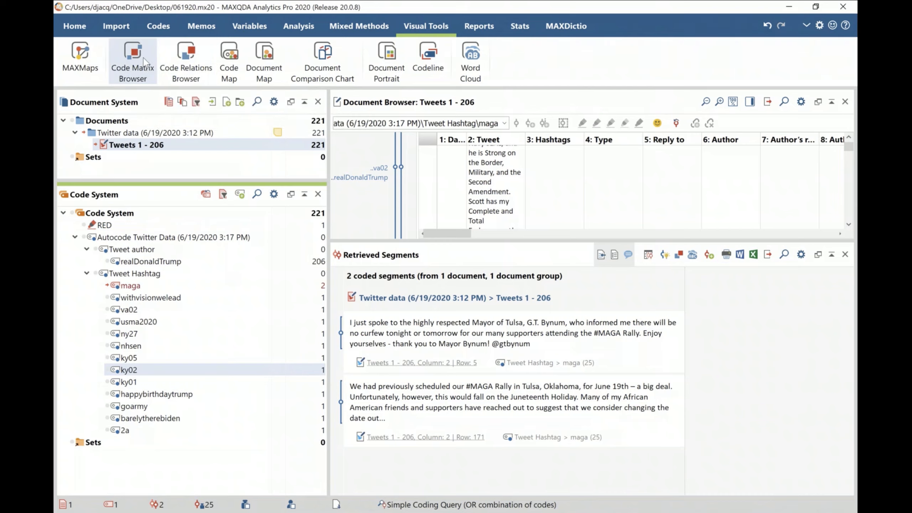
pyautogui.click(207, 195)
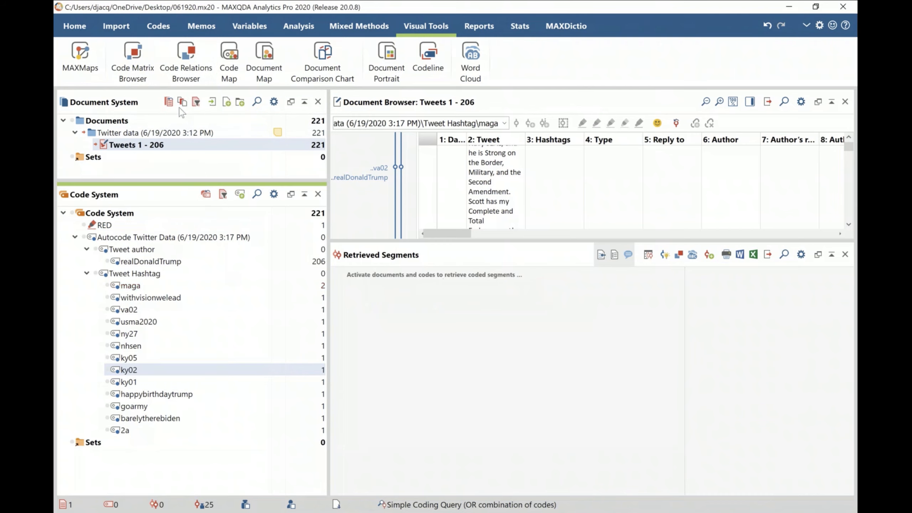
pyautogui.click(169, 102)
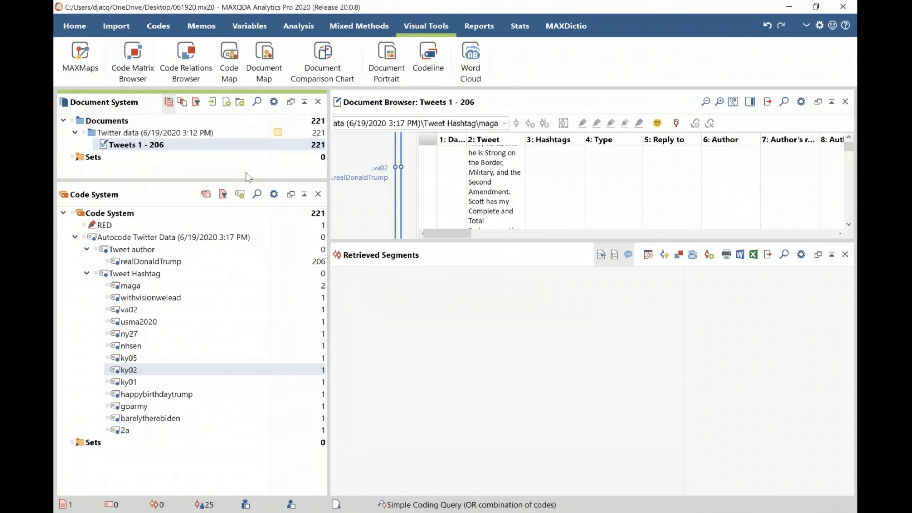
pyautogui.click(846, 255)
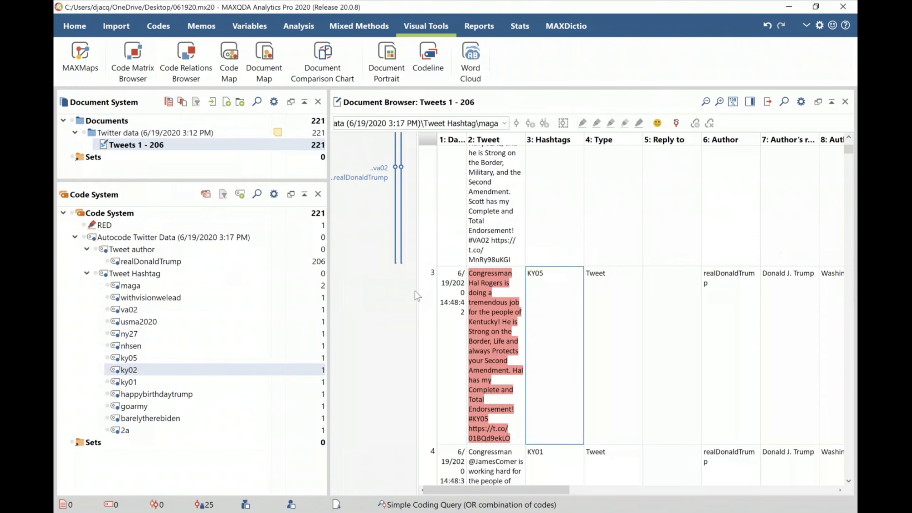
# - Examine a Code Matrix Browser of all codes with Documents as columns, then close it
pyautogui.click(136, 69)
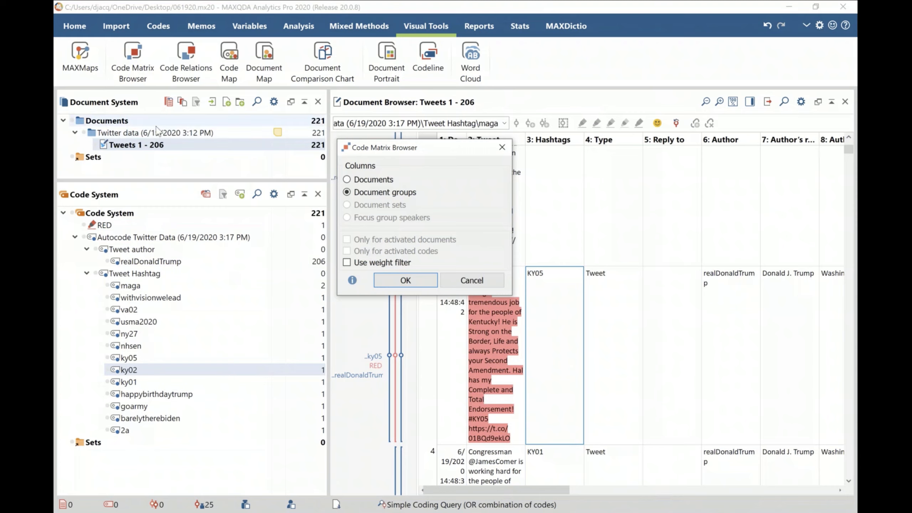
pyautogui.click(350, 181)
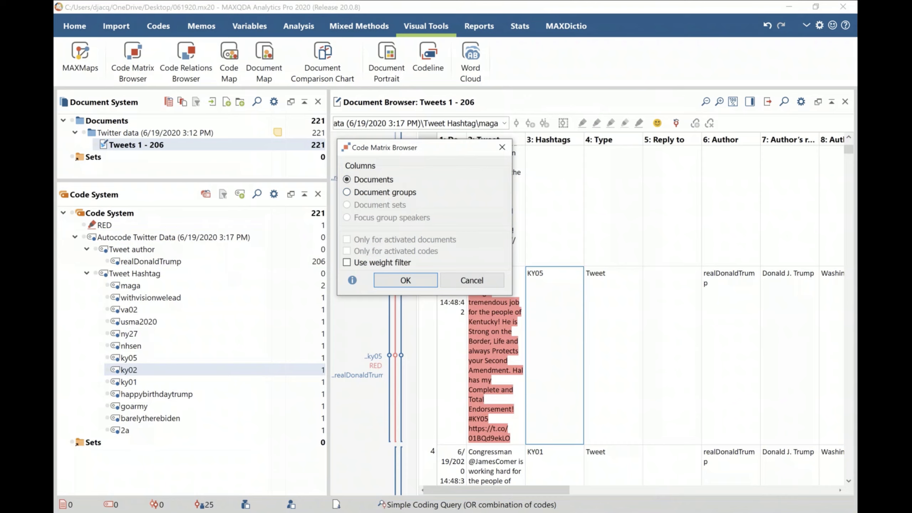
pyautogui.click(413, 286)
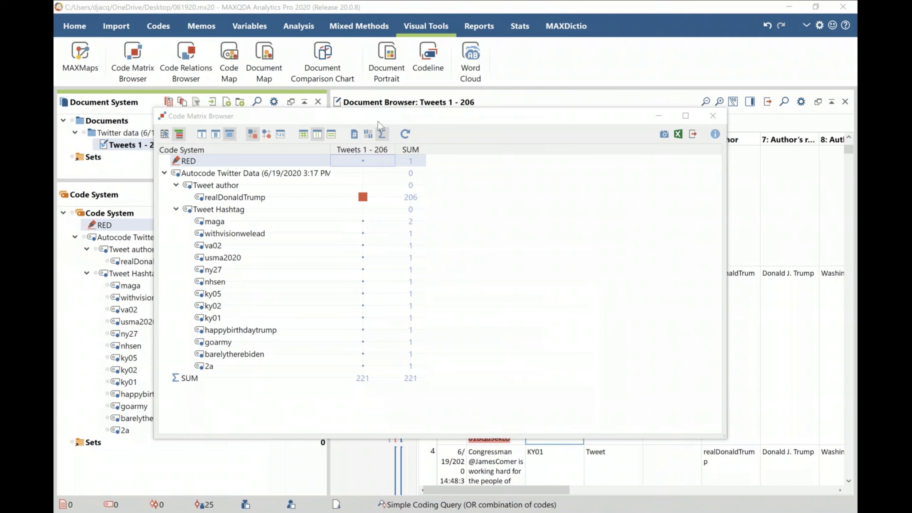
pyautogui.moveTo(374, 118); pyautogui.dragTo(382, 142)
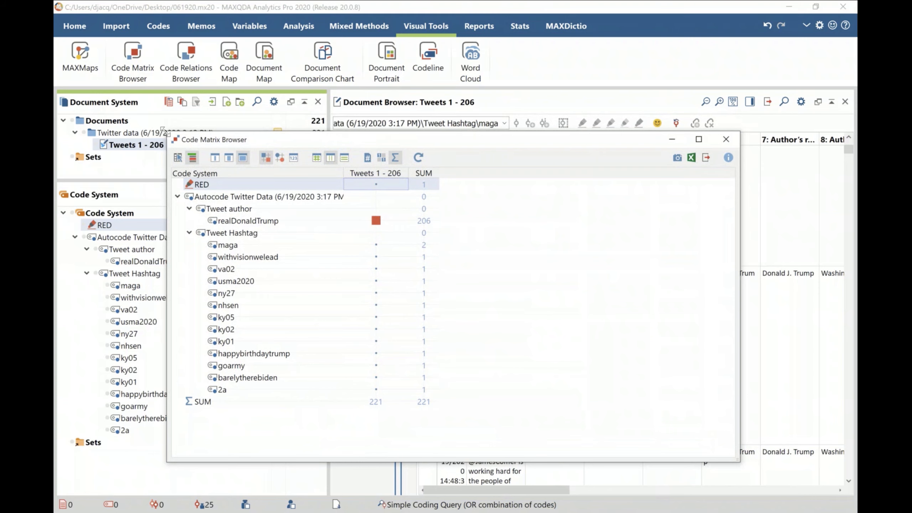
pyautogui.moveTo(164, 130); pyautogui.dragTo(322, 115)
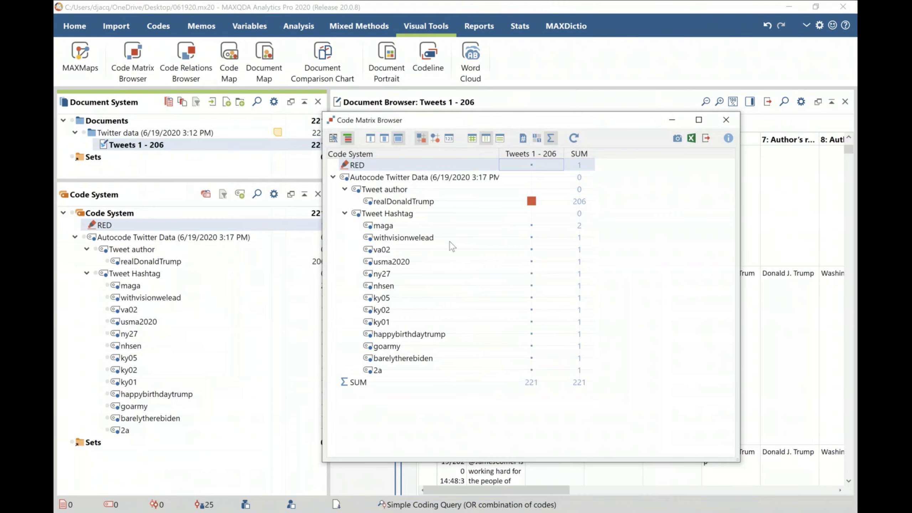
pyautogui.moveTo(429, 122); pyautogui.dragTo(313, 122)
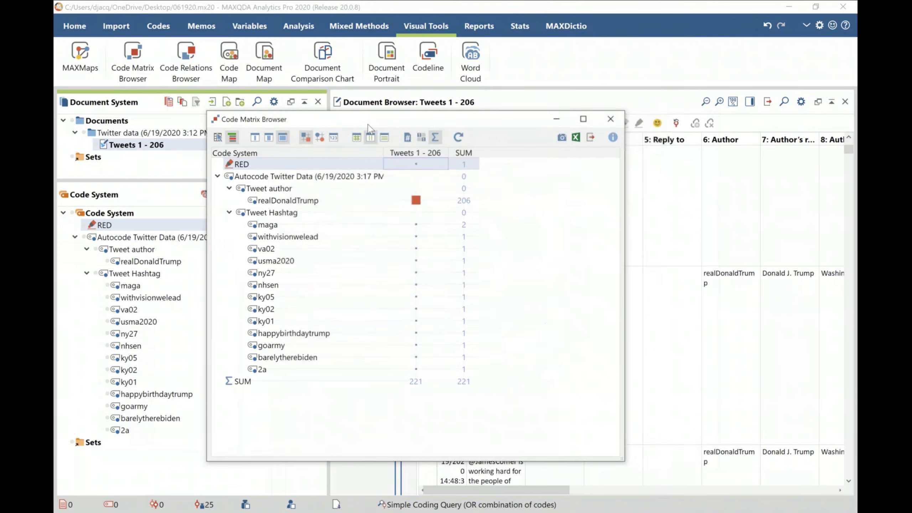
pyautogui.click(613, 122)
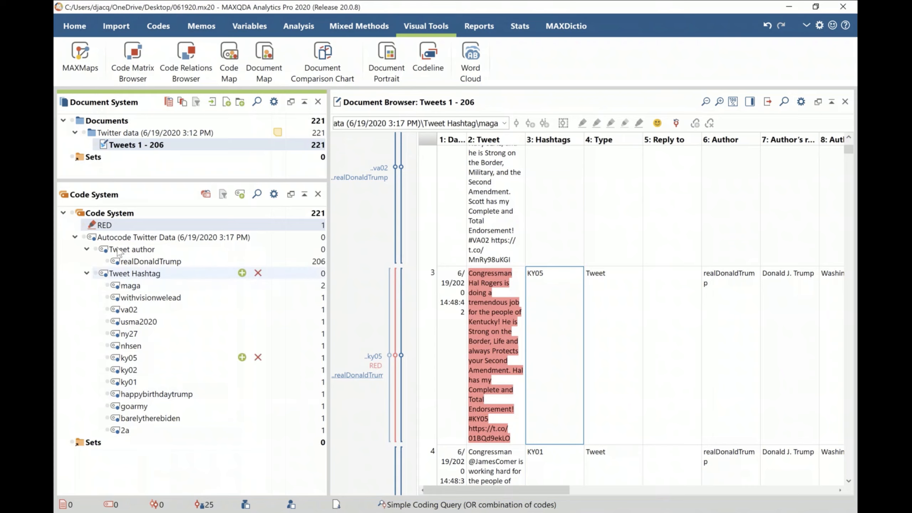
# - Activate the Tweet Hashtag code with its subcodes and the Tweets 1 - 206 document, and inspect their segment counts in the Code Matrix Browser
pyautogui.click(95, 273)
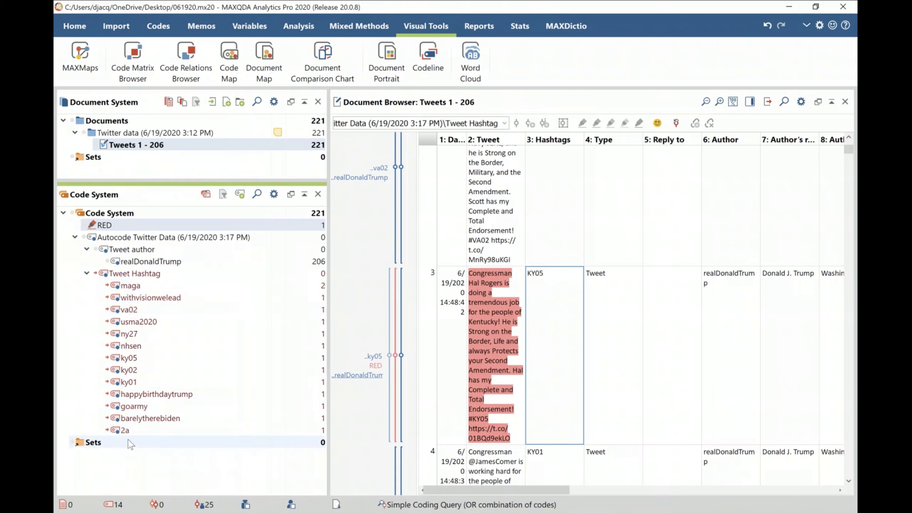
pyautogui.click(95, 145)
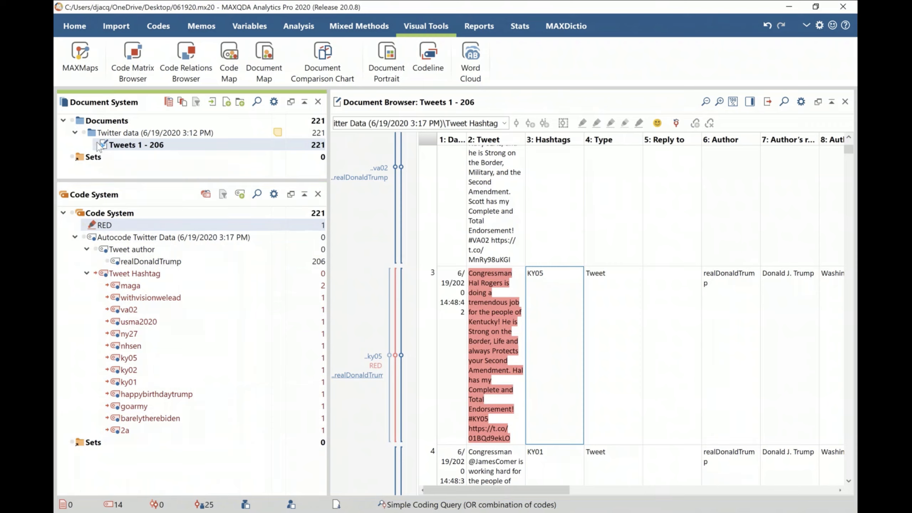
pyautogui.click(132, 61)
pyautogui.click(417, 284)
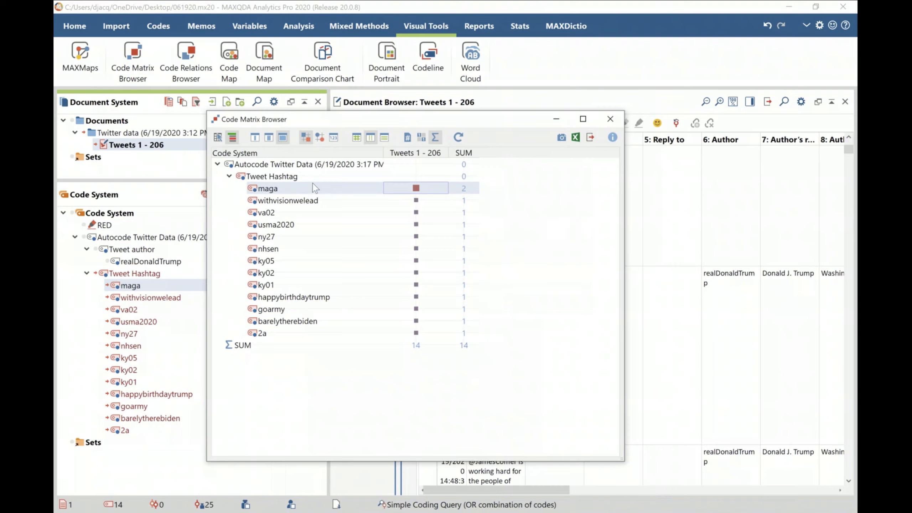
pyautogui.moveTo(418, 196)
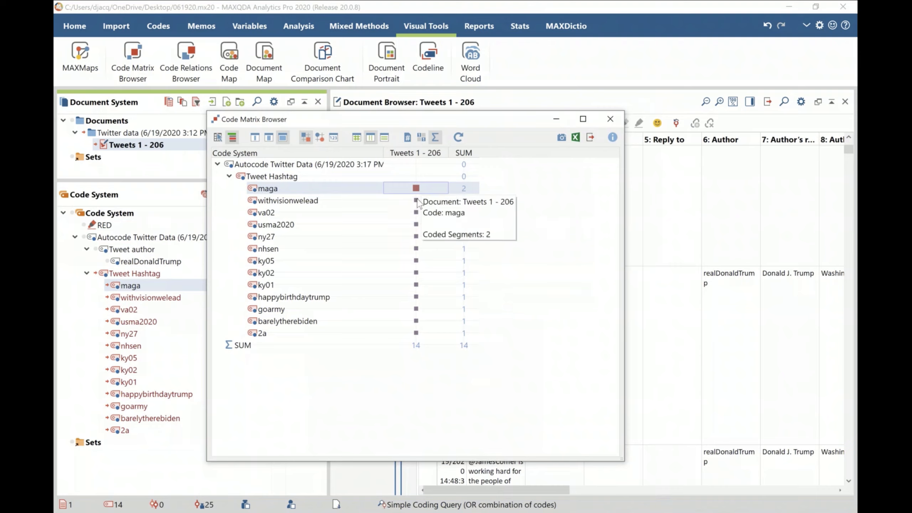
pyautogui.moveTo(415, 341)
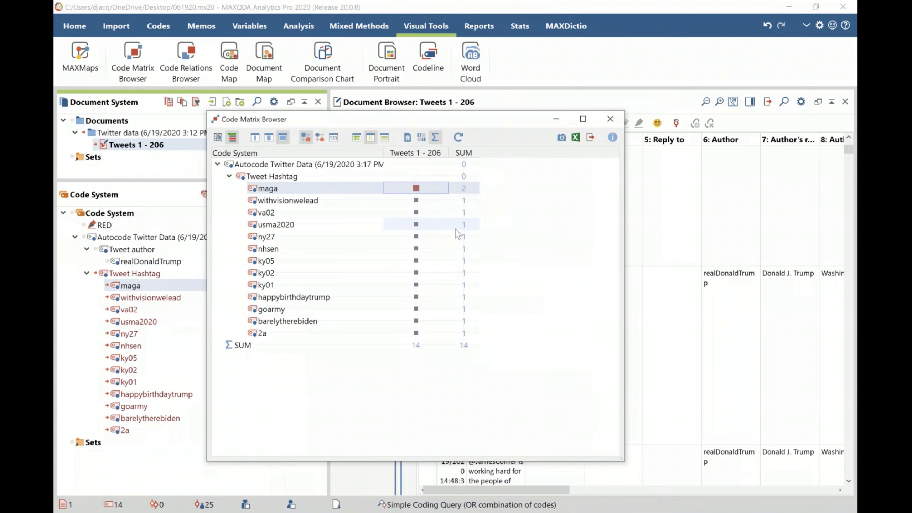
pyautogui.click(614, 121)
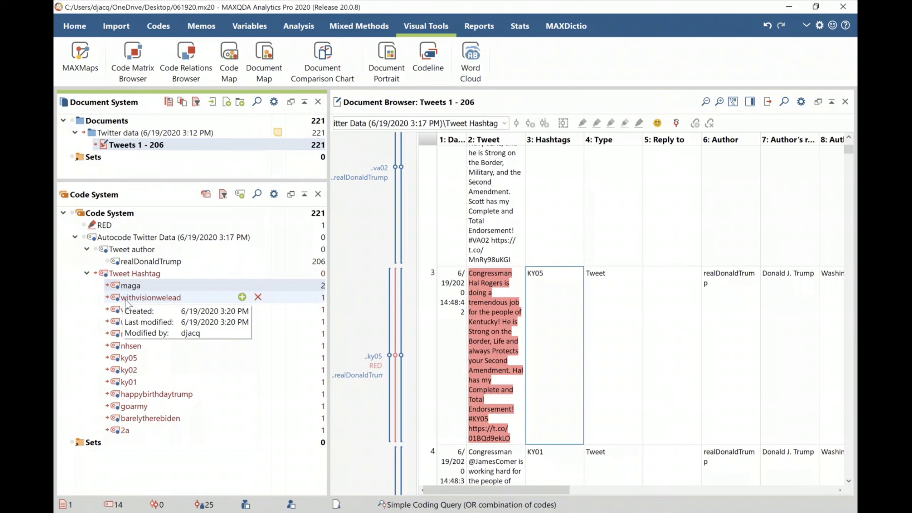
# - Generate a Code Relations Browser for the activated codes and documents, analysing the intersection of codes in a segment
pyautogui.click(193, 58)
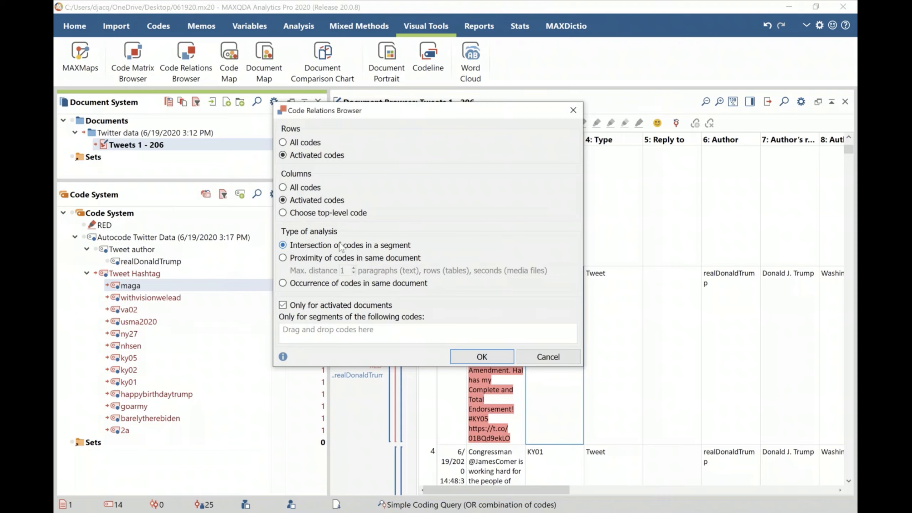
pyautogui.click(284, 258)
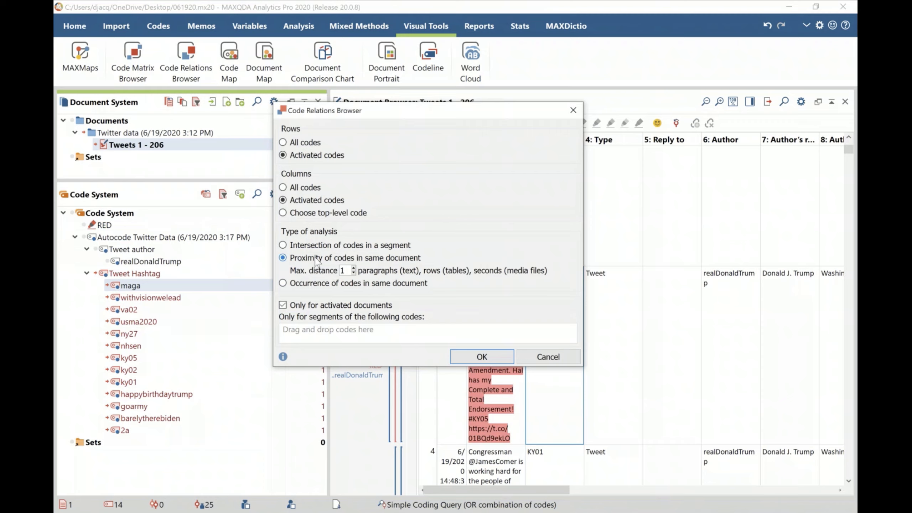
pyautogui.click(283, 283)
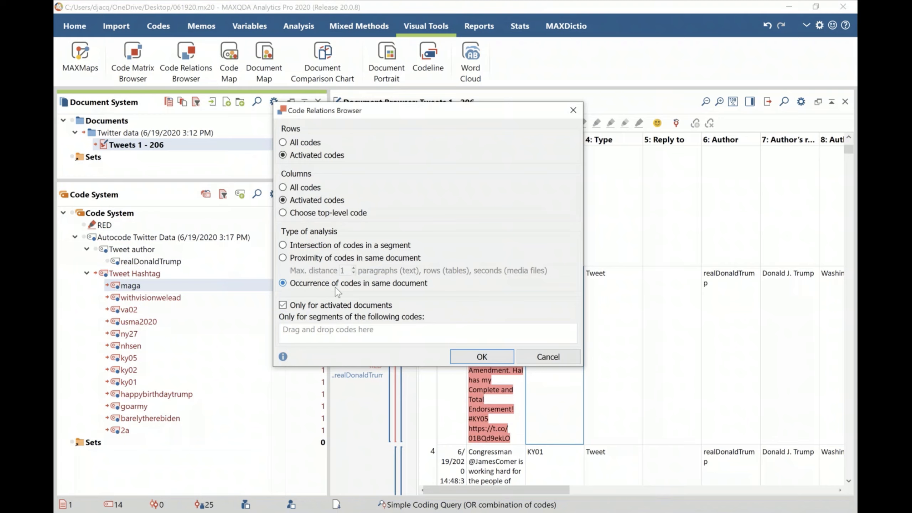
pyautogui.click(283, 246)
pyautogui.click(481, 357)
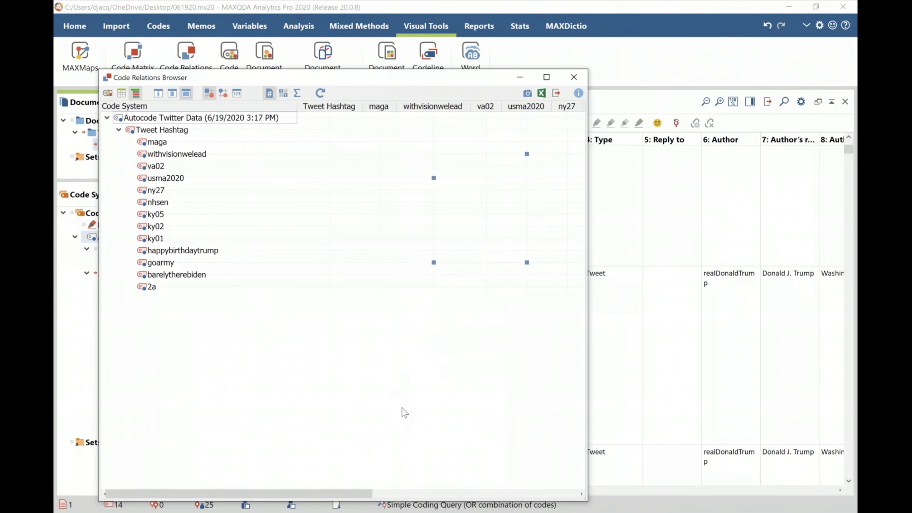
# - Inspect the hashtag intersections in the Code Relations Browser, including usma2020, withvisionwelead and goarmy, and close it
pyautogui.moveTo(335, 75); pyautogui.dragTo(319, 68)
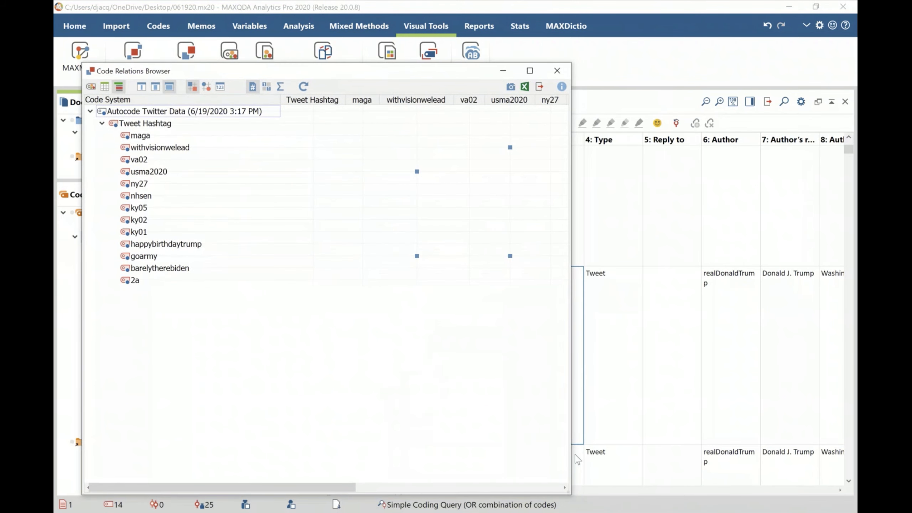
pyautogui.moveTo(573, 454); pyautogui.dragTo(721, 425)
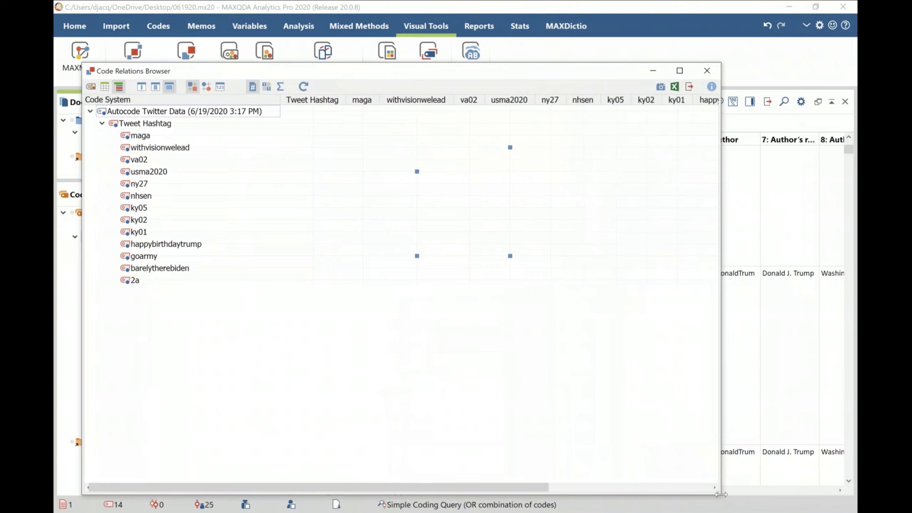
pyautogui.moveTo(720, 495); pyautogui.dragTo(759, 394)
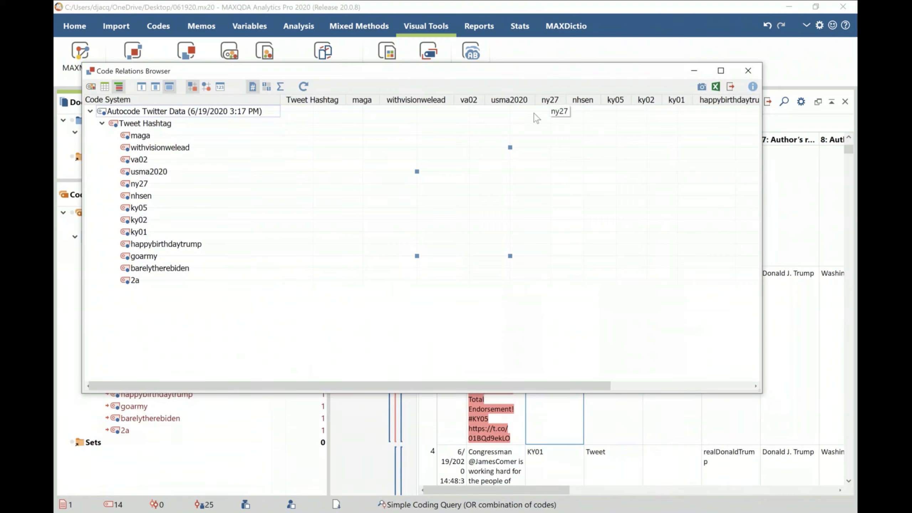
pyautogui.moveTo(510, 150)
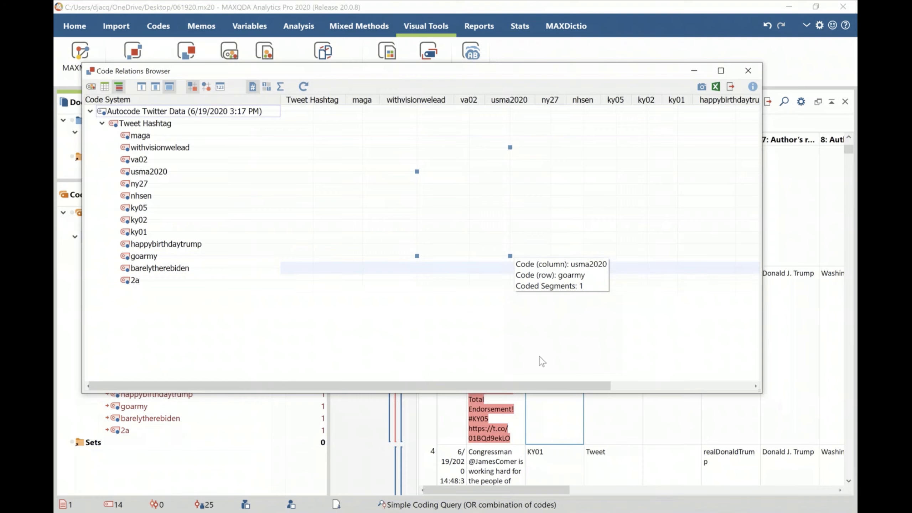
pyautogui.moveTo(537, 386); pyautogui.dragTo(446, 391)
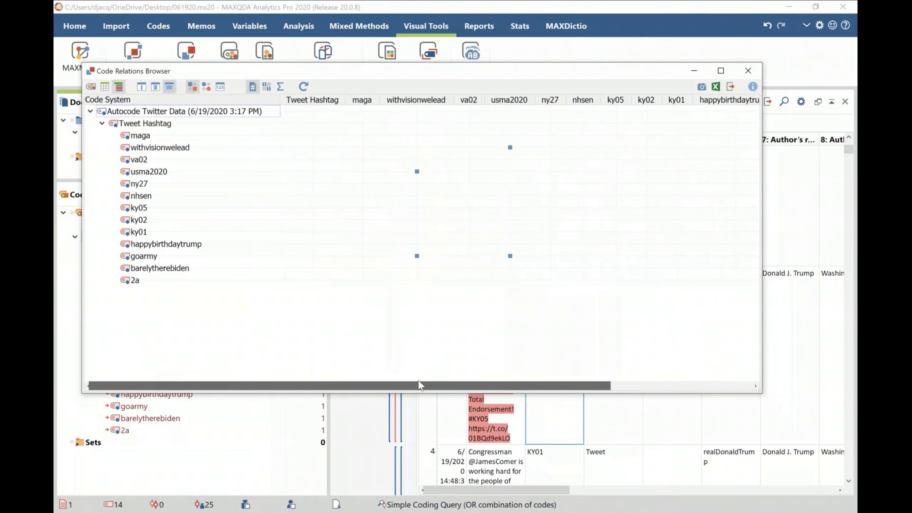
pyautogui.moveTo(408, 77); pyautogui.dragTo(384, 88)
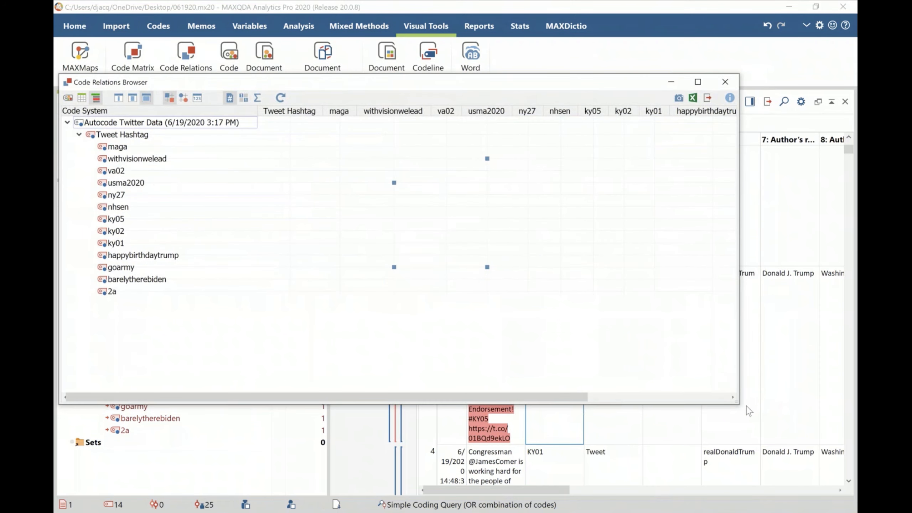
pyautogui.moveTo(740, 406); pyautogui.dragTo(590, 426)
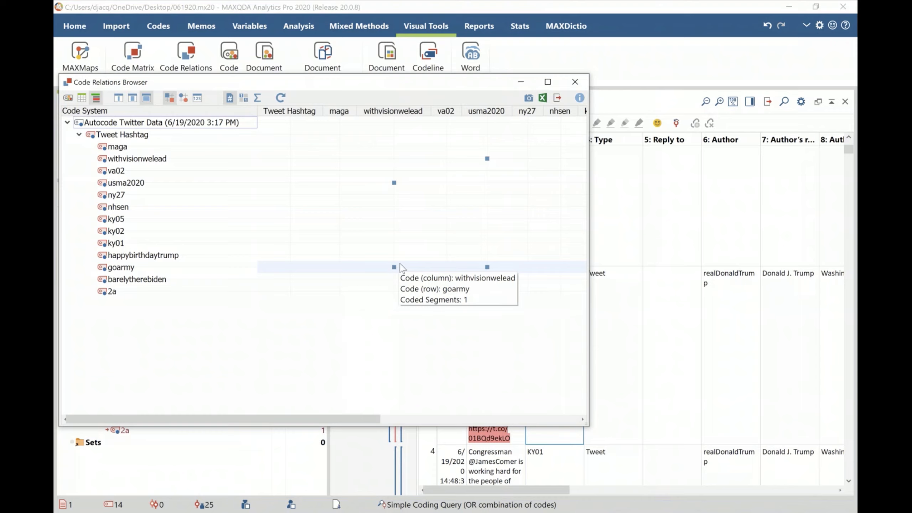
pyautogui.click(576, 83)
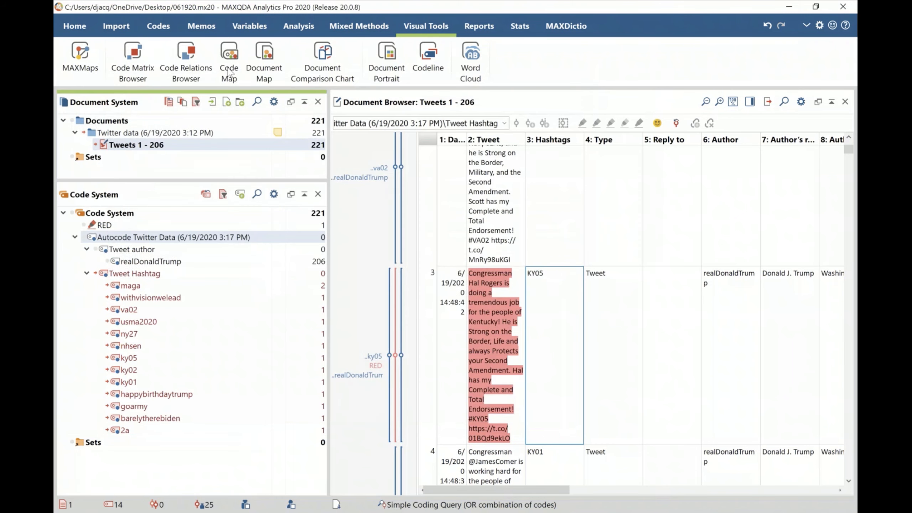
pyautogui.click(301, 29)
pyautogui.click(251, 28)
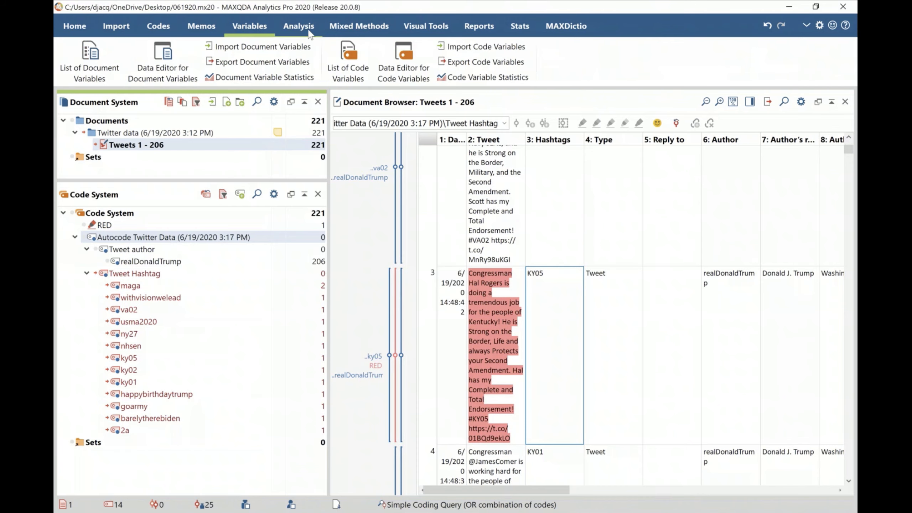
pyautogui.click(309, 32)
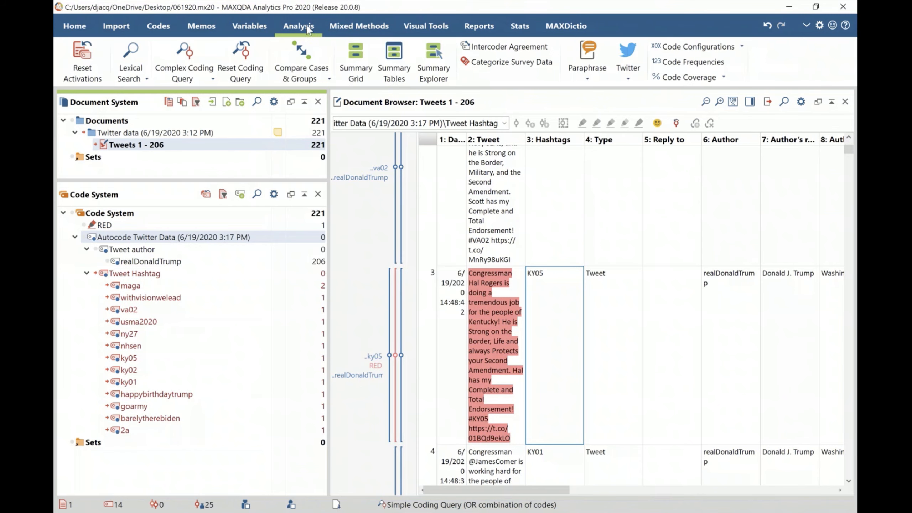
# - Open a Complex Coding Query for the activated hashtag codes and set its function to Intersection
pyautogui.click(780, 9)
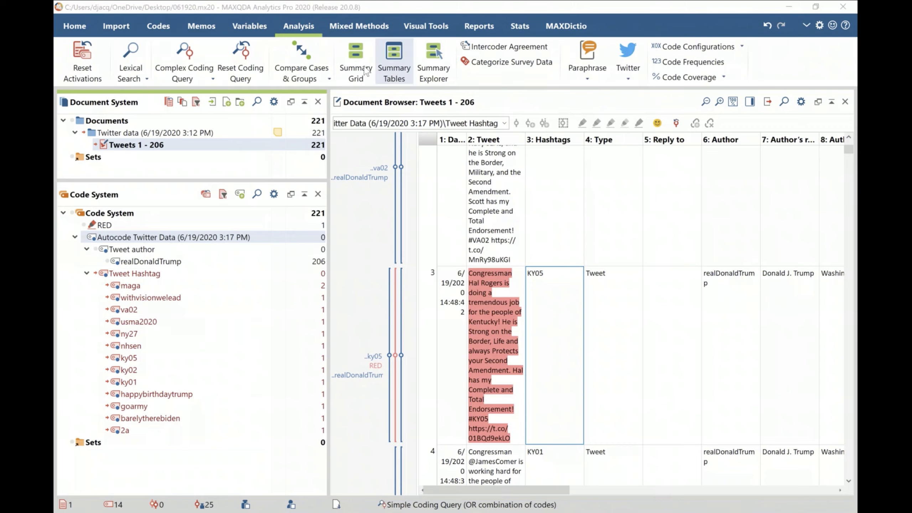
pyautogui.click(198, 81)
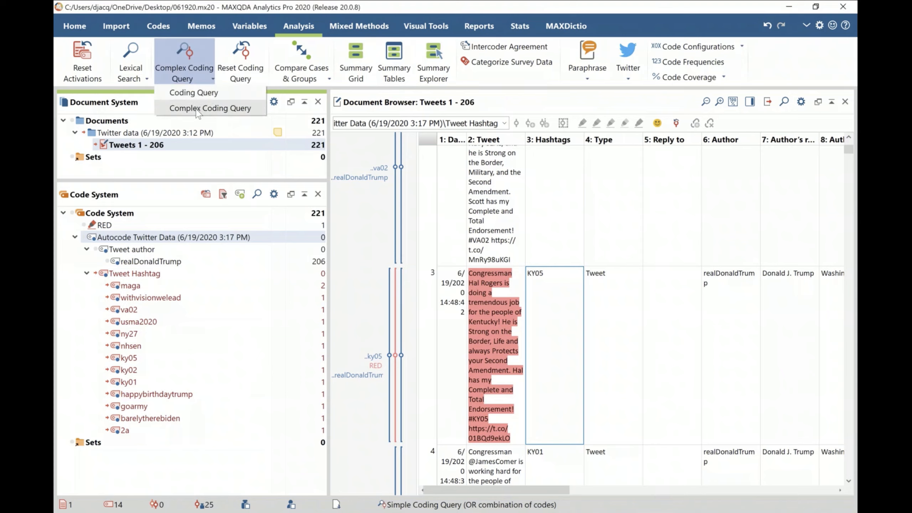
pyautogui.click(198, 110)
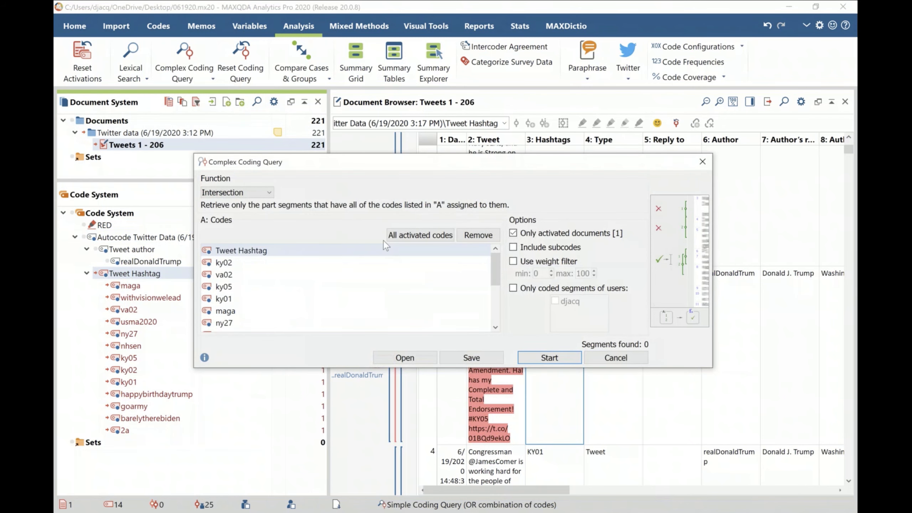
pyautogui.click(184, 86)
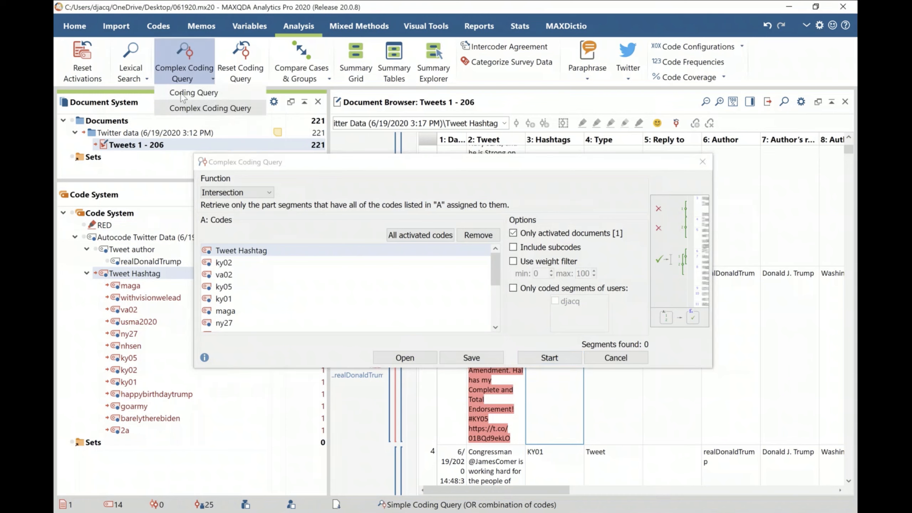
pyautogui.click(350, 168)
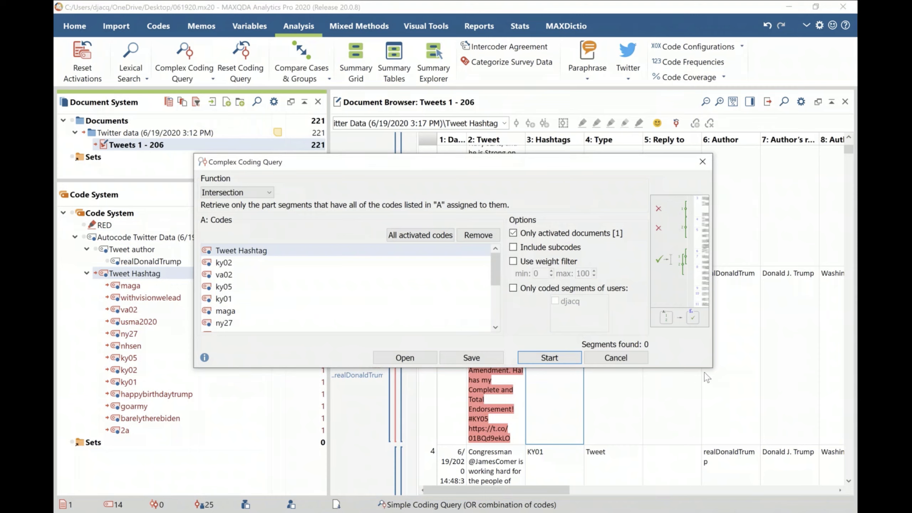
pyautogui.moveTo(712, 366); pyautogui.dragTo(633, 439)
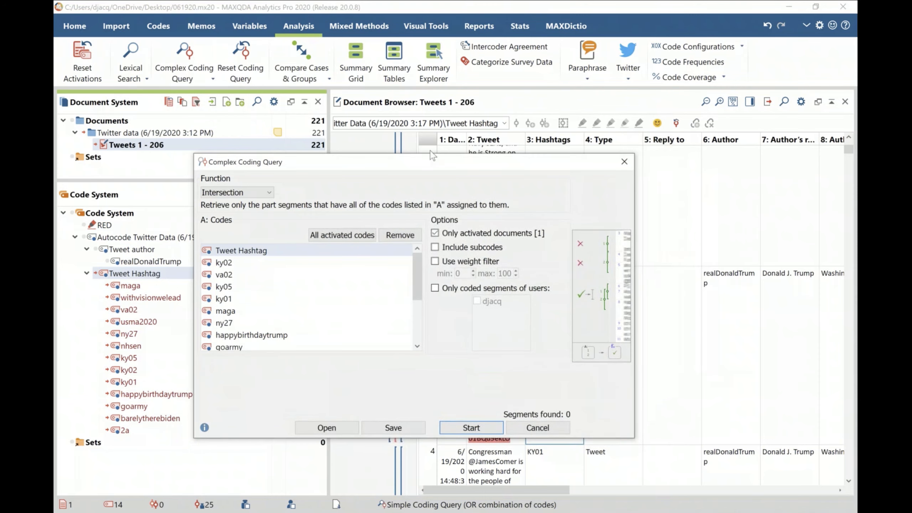
pyautogui.moveTo(439, 163); pyautogui.dragTo(399, 163)
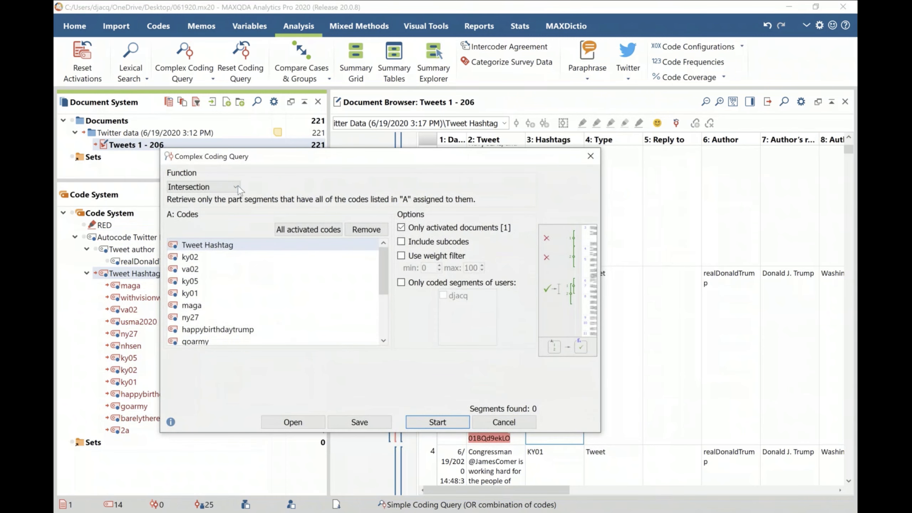
pyautogui.click(203, 186)
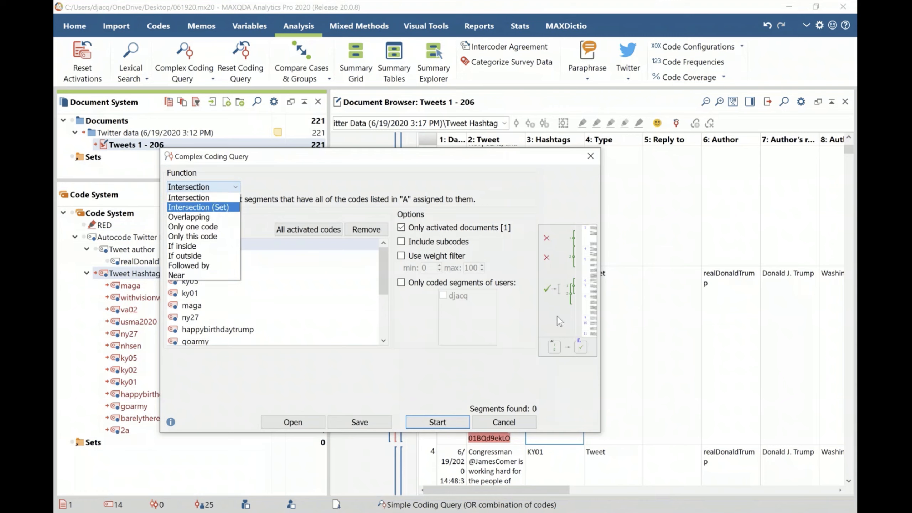
pyautogui.click(213, 198)
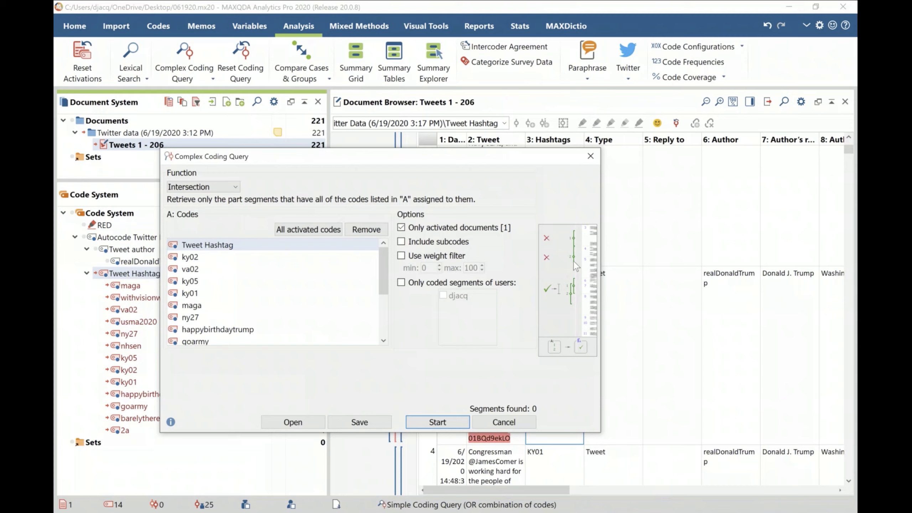
# - Examine the tweet rows behind the query dialog and review the codes listed for the intersection
pyautogui.moveTo(506, 163); pyautogui.dragTo(526, 239)
pyautogui.scroll(1, 494, 174)
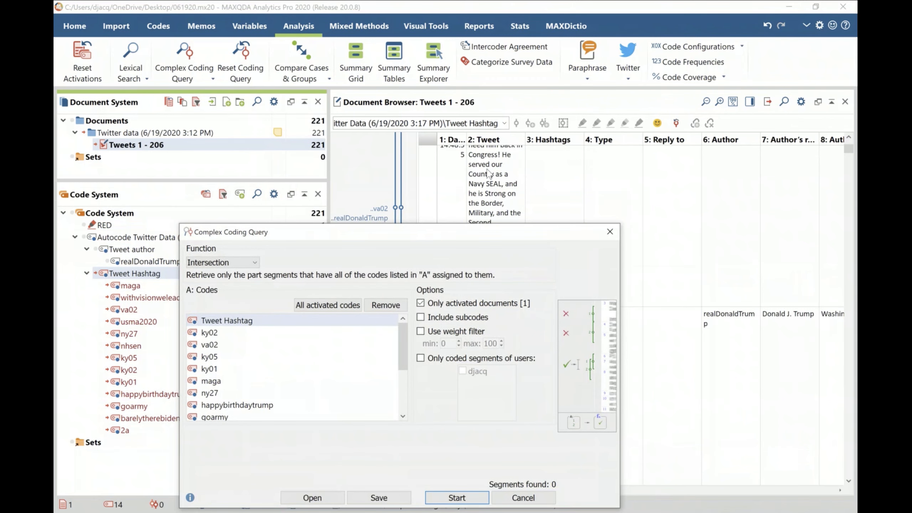
pyautogui.moveTo(487, 232); pyautogui.dragTo(506, 332)
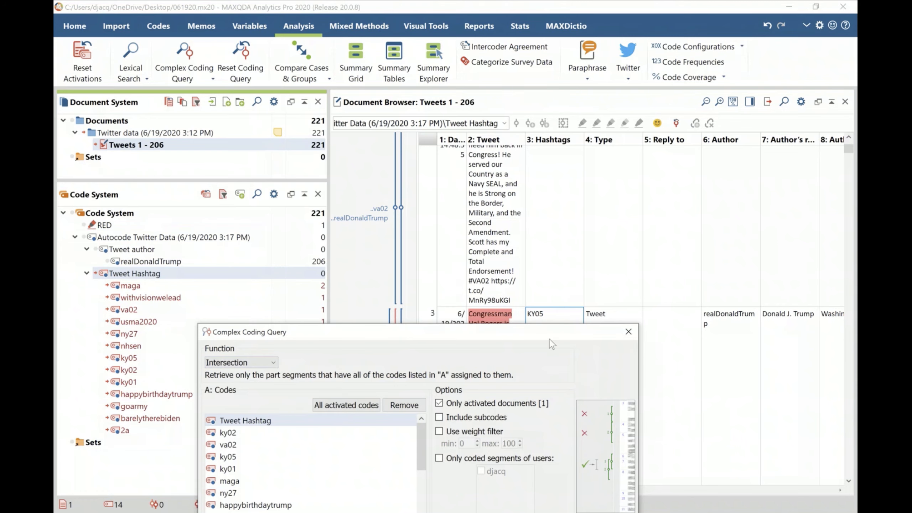
pyautogui.moveTo(510, 336); pyautogui.dragTo(482, 129)
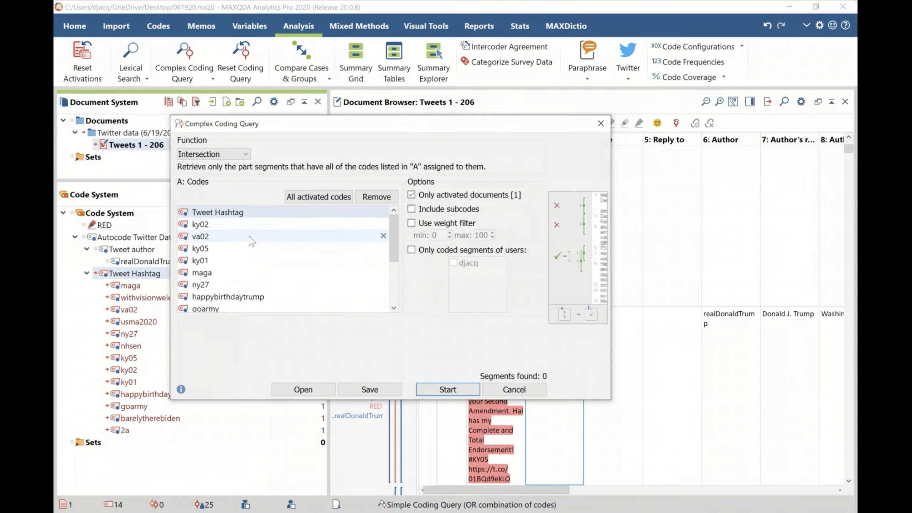
pyautogui.scroll(-1, 250, 239)
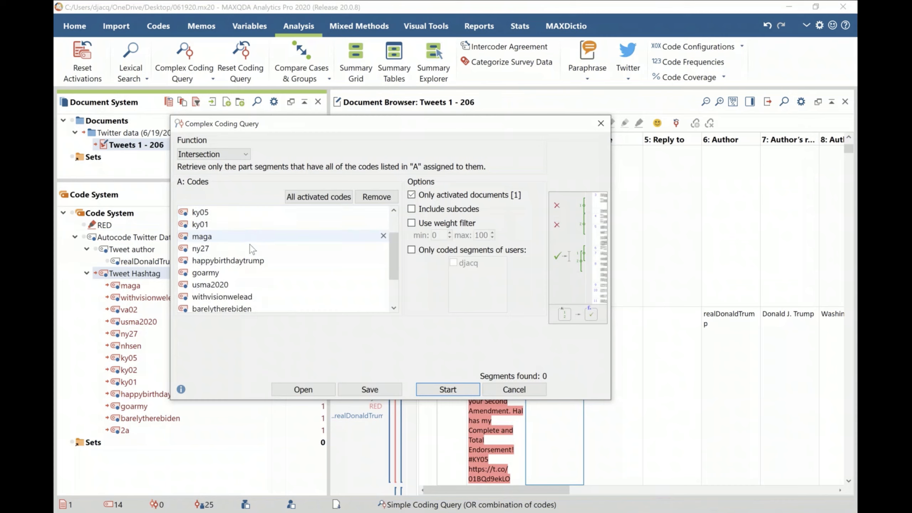
pyautogui.scroll(-2, 252, 259)
pyautogui.scroll(3, 253, 257)
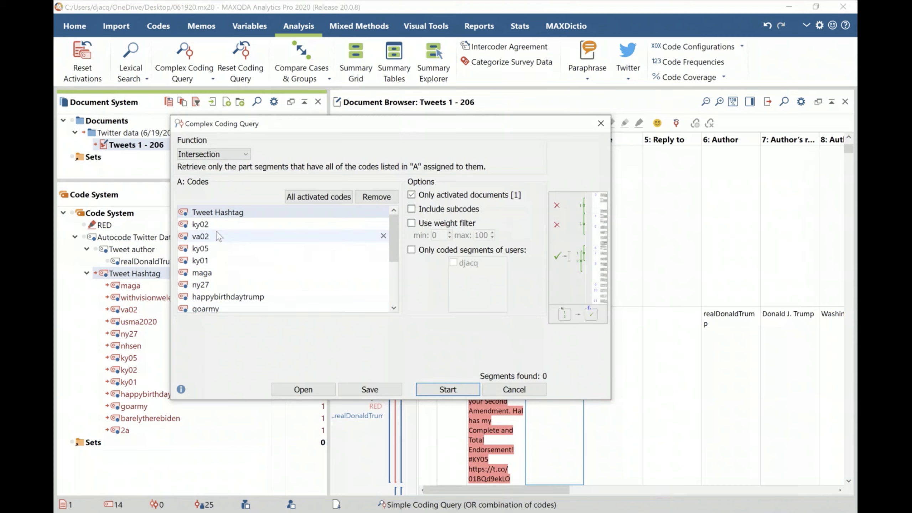
pyautogui.scroll(-3, 232, 251)
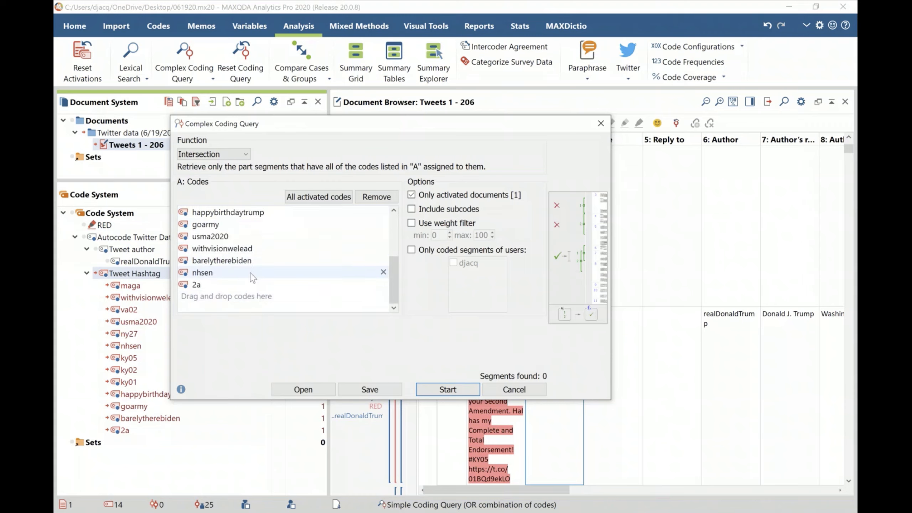
pyautogui.scroll(3, 250, 272)
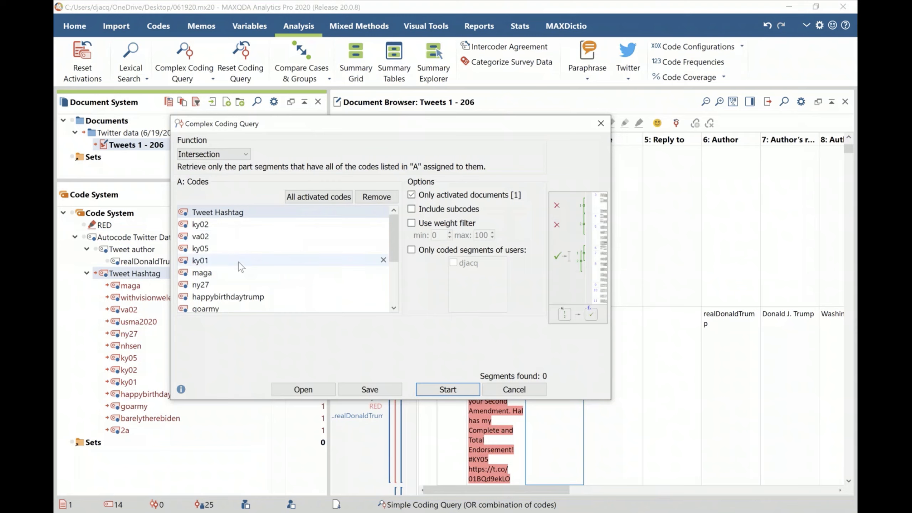
# - Remove all the codes from the query's code list A
pyautogui.scroll(-3, 230, 277)
pyautogui.hotkey('ctrl', 'a')
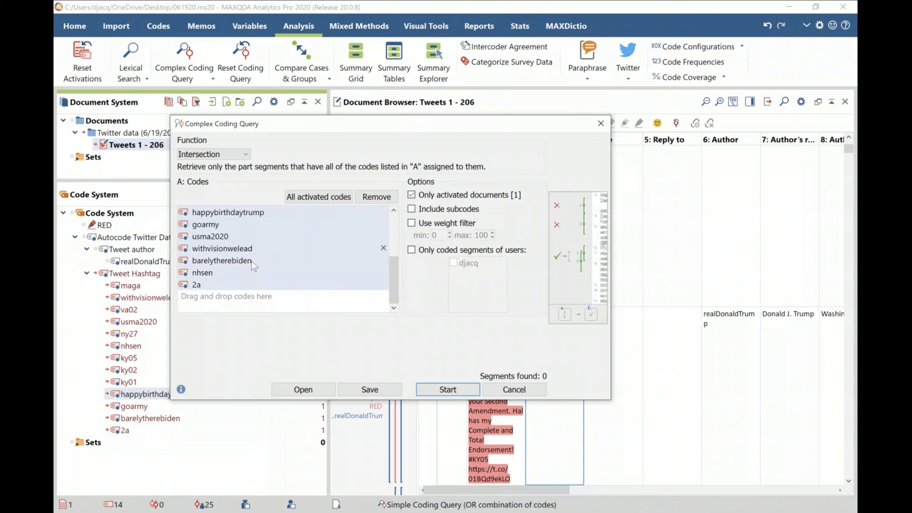
pyautogui.click(392, 197)
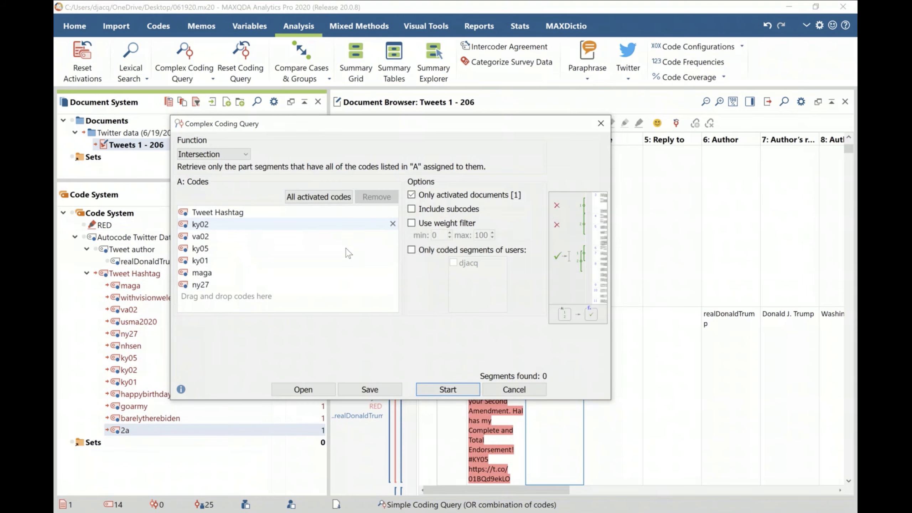
pyautogui.hotkey('ctrl', 'a')
pyautogui.click(376, 197)
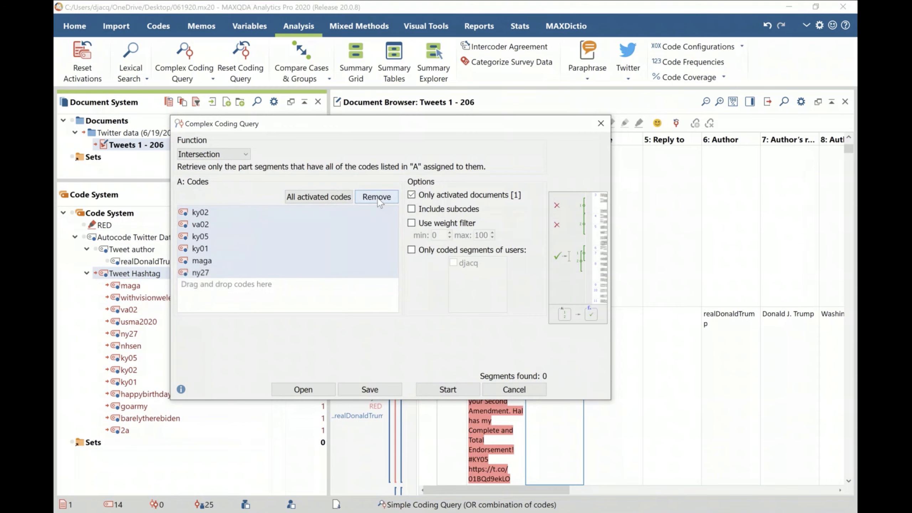
# - Add the goarmy and withvisionwelead codes to the intersection query and run it on the activated document
pyautogui.moveTo(289, 124); pyautogui.dragTo(420, 118)
pyautogui.moveTo(217, 327); pyautogui.dragTo(412, 206)
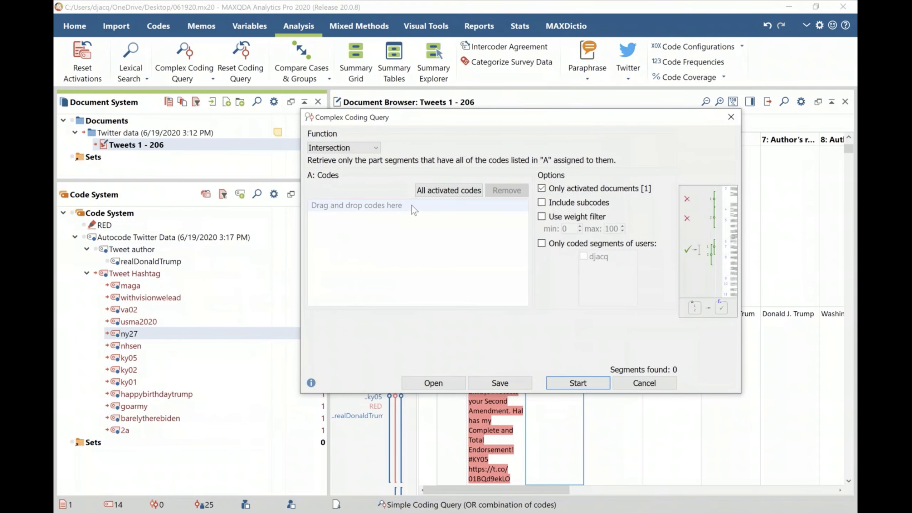
pyautogui.moveTo(419, 247); pyautogui.dragTo(433, 248)
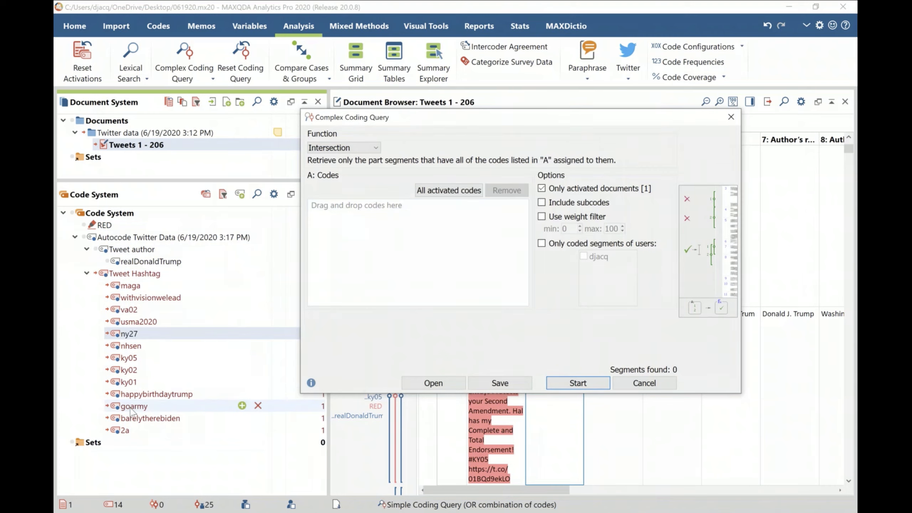
pyautogui.moveTo(134, 407); pyautogui.dragTo(383, 206)
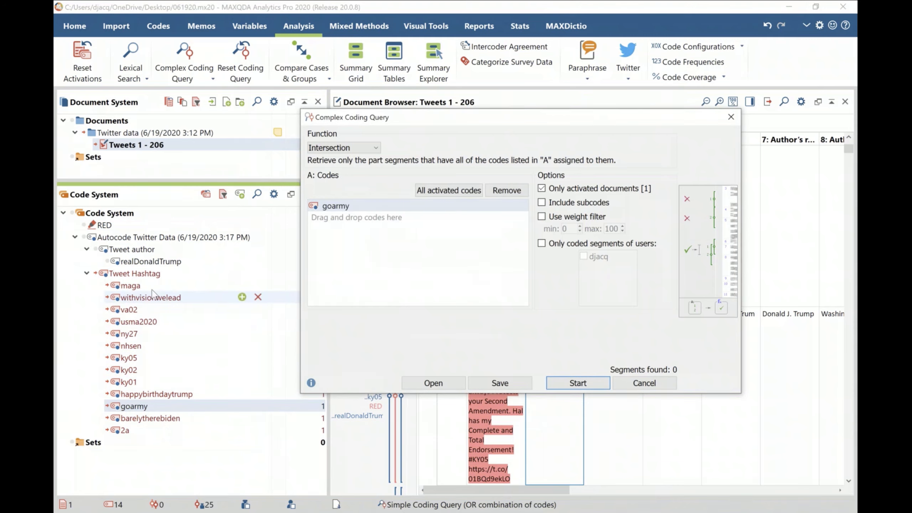
pyautogui.moveTo(152, 293); pyautogui.dragTo(366, 217)
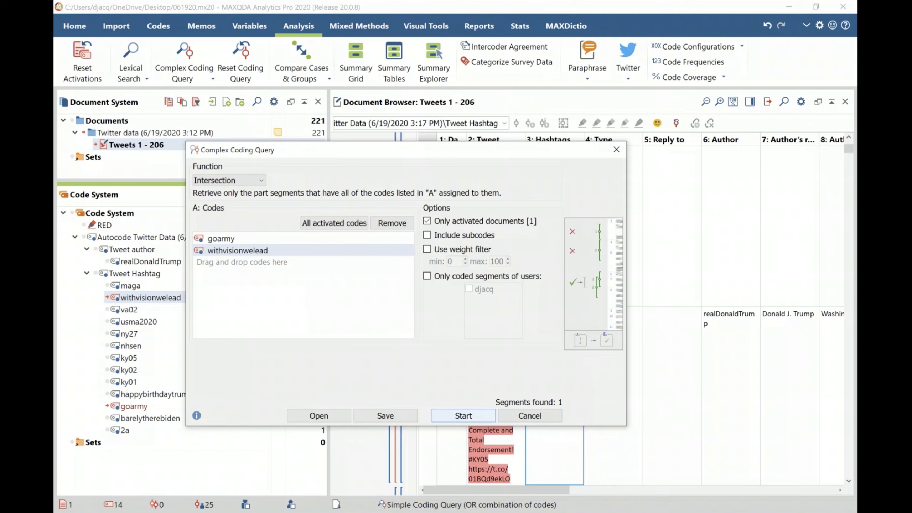
pyautogui.click(474, 417)
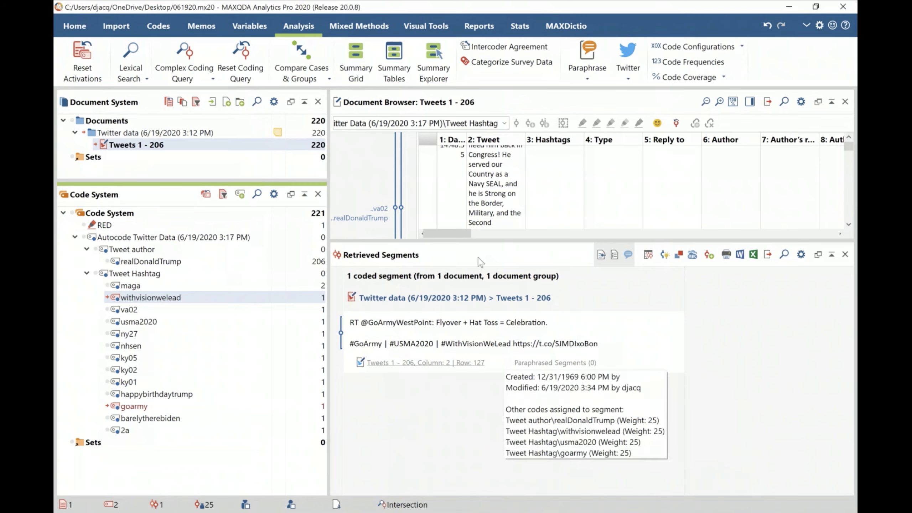
# - Generate a Code Relations Browser for the activated codes by intersection in a segment, inspect it and close it
pyautogui.click(431, 27)
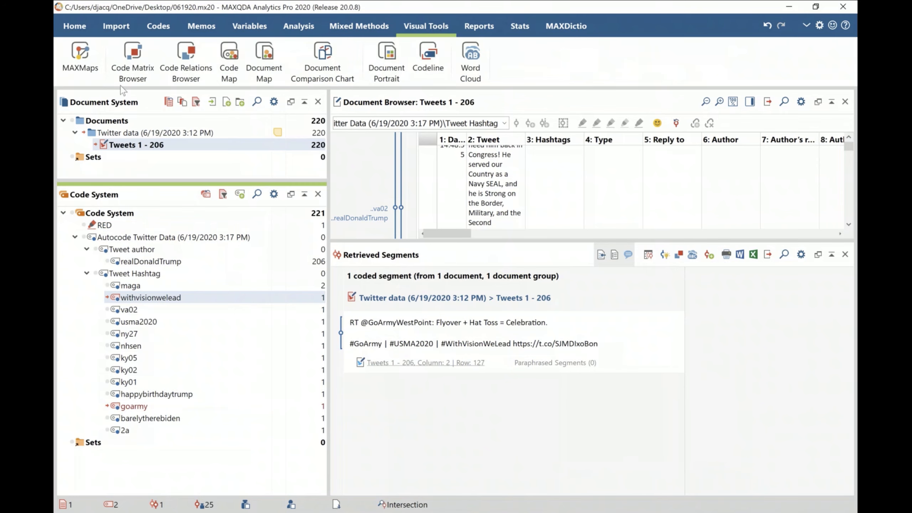
pyautogui.click(184, 63)
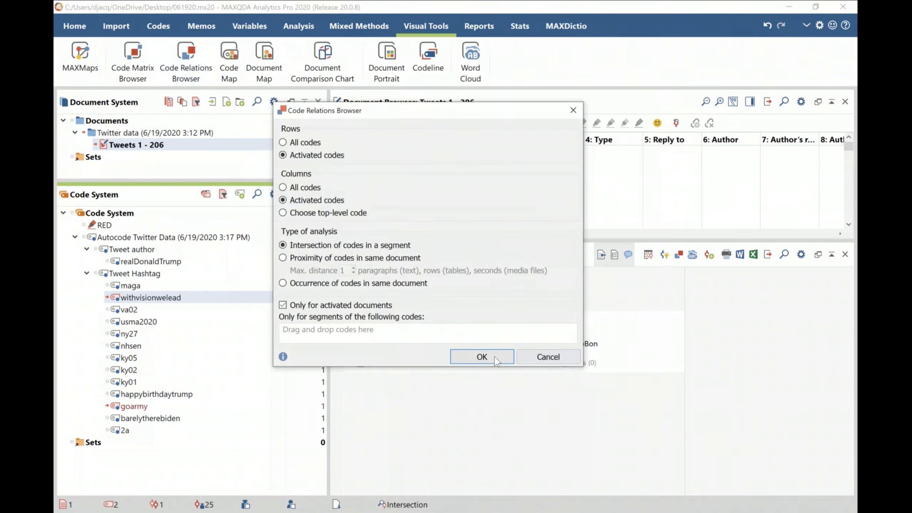
pyautogui.click(482, 357)
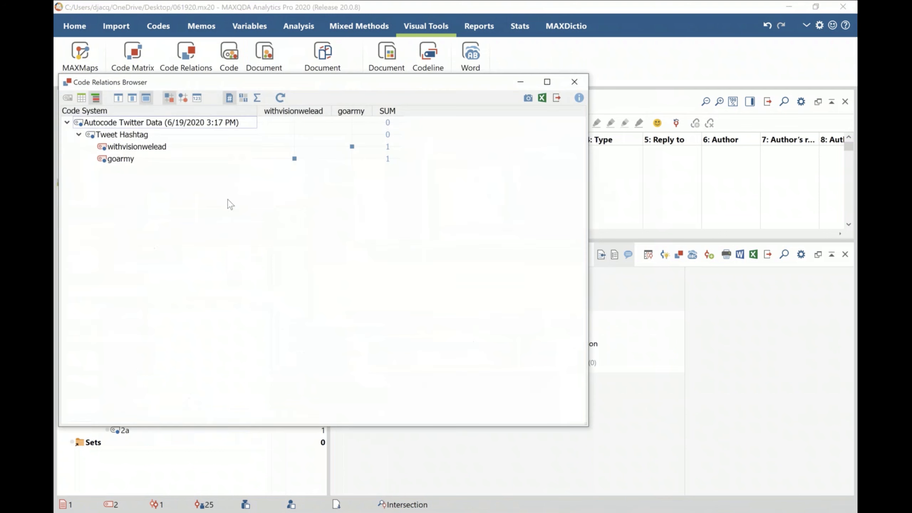
pyautogui.click(583, 80)
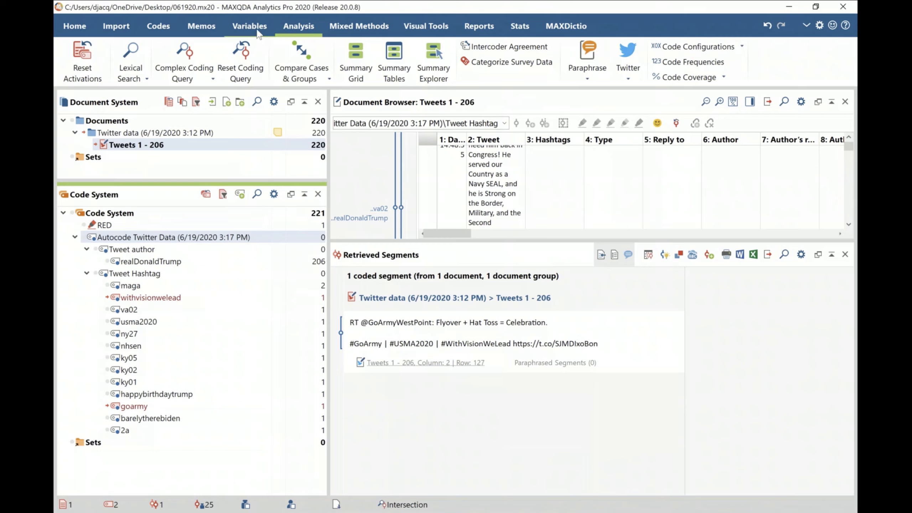
# - Run Analyze Tweets on the Tweets 1 - 206 document and view the retweets, likes and followers columns
pyautogui.click(795, 120)
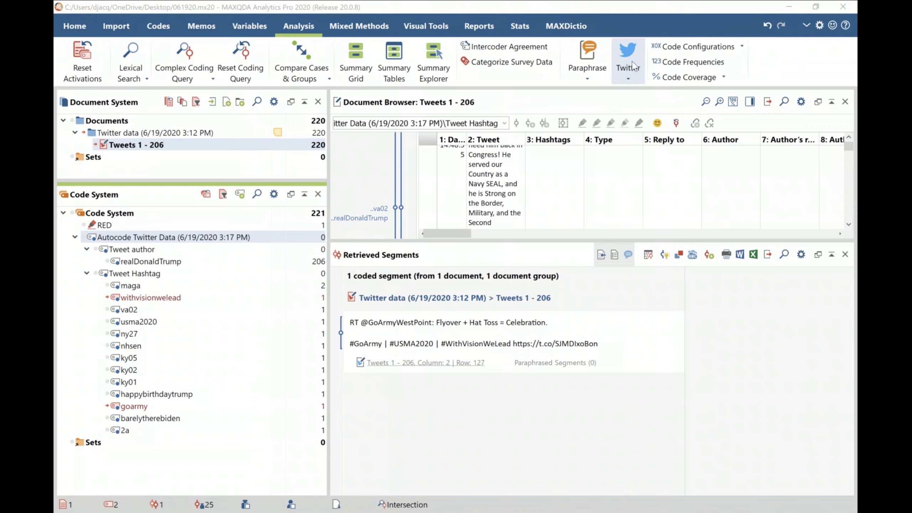
pyautogui.click(633, 74)
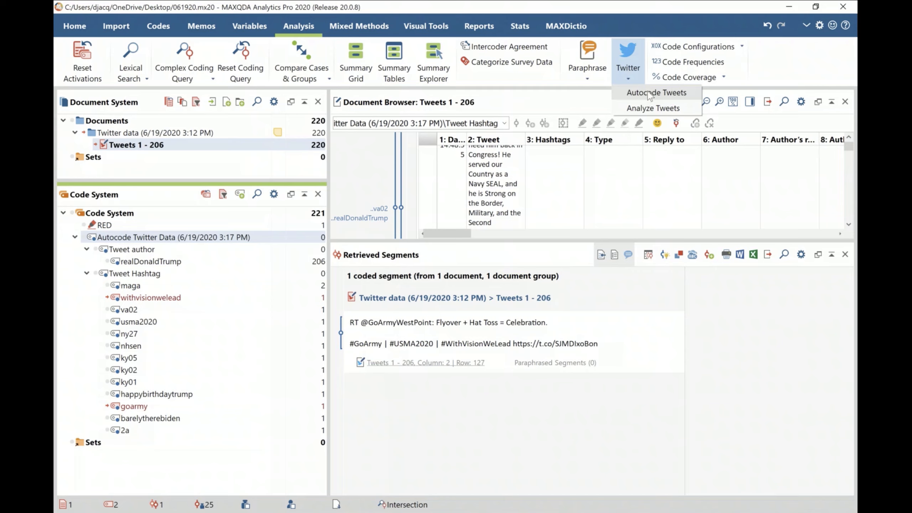
pyautogui.click(663, 110)
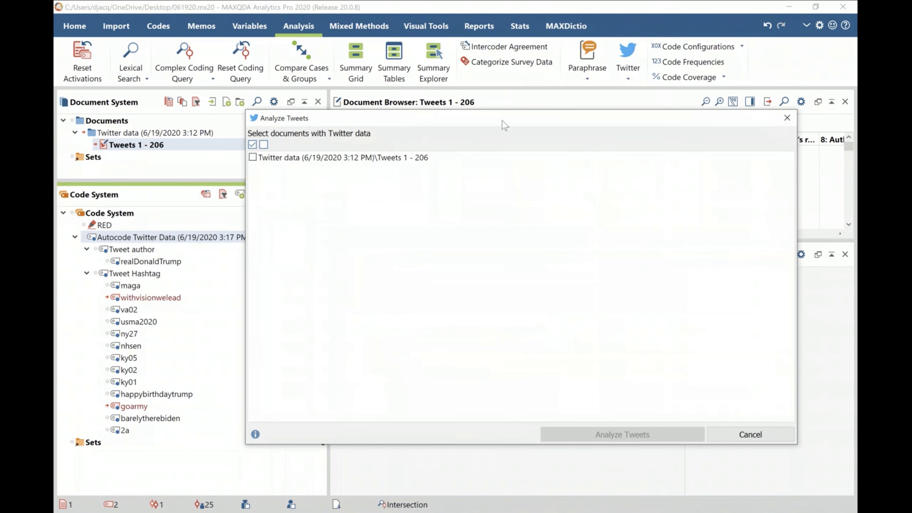
pyautogui.moveTo(485, 120); pyautogui.dragTo(376, 98)
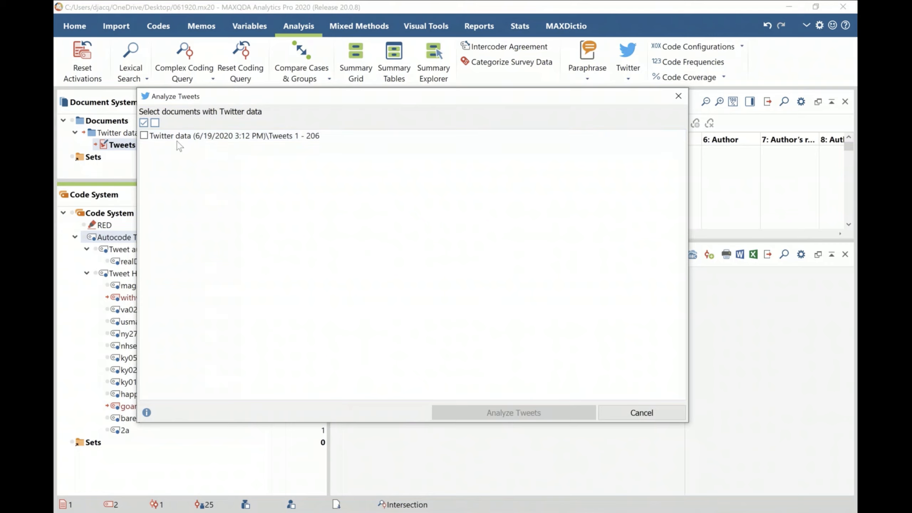
pyautogui.click(144, 135)
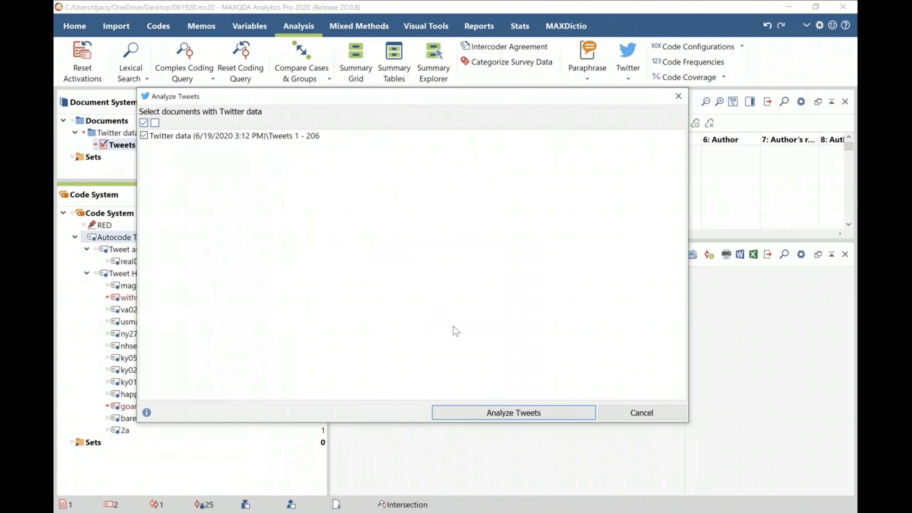
pyautogui.click(513, 413)
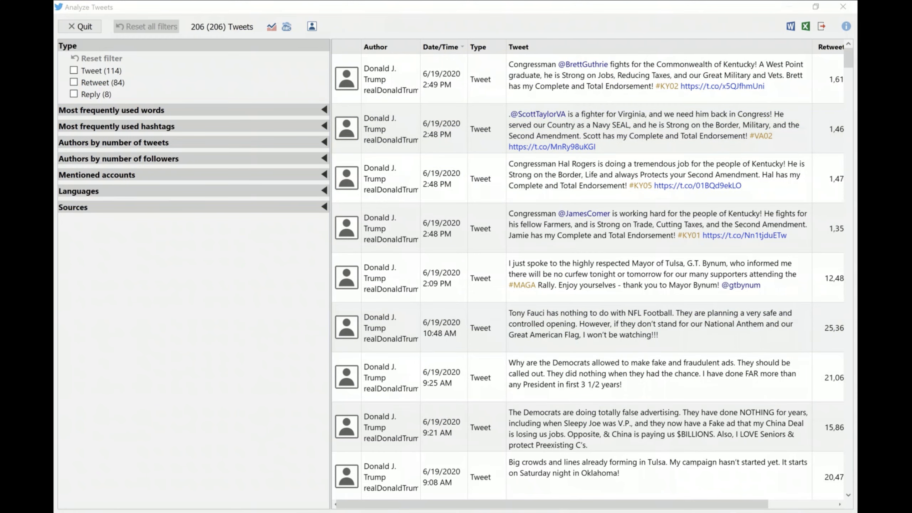
pyautogui.moveTo(402, 505); pyautogui.dragTo(473, 507)
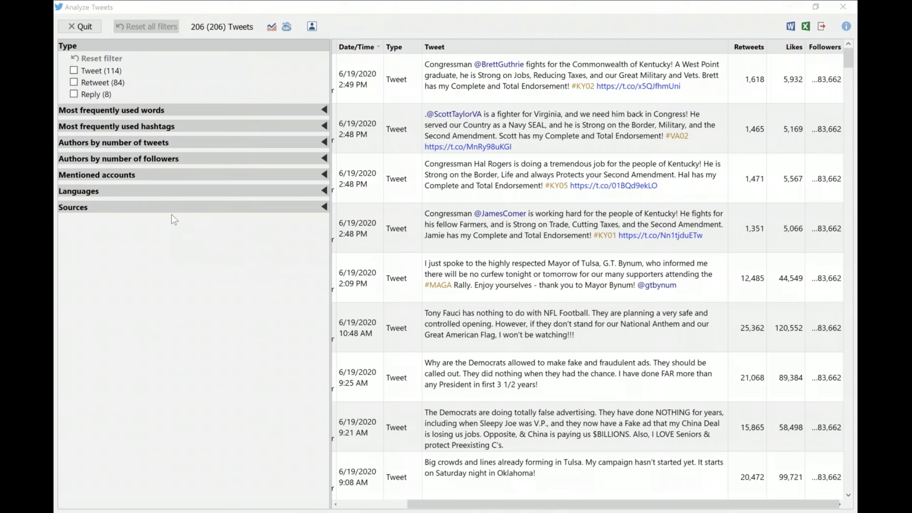
# - Expand the most frequently used words and hashtags filters, limit the table to type Tweet, and briefly try the #maga filter
pyautogui.click(138, 112)
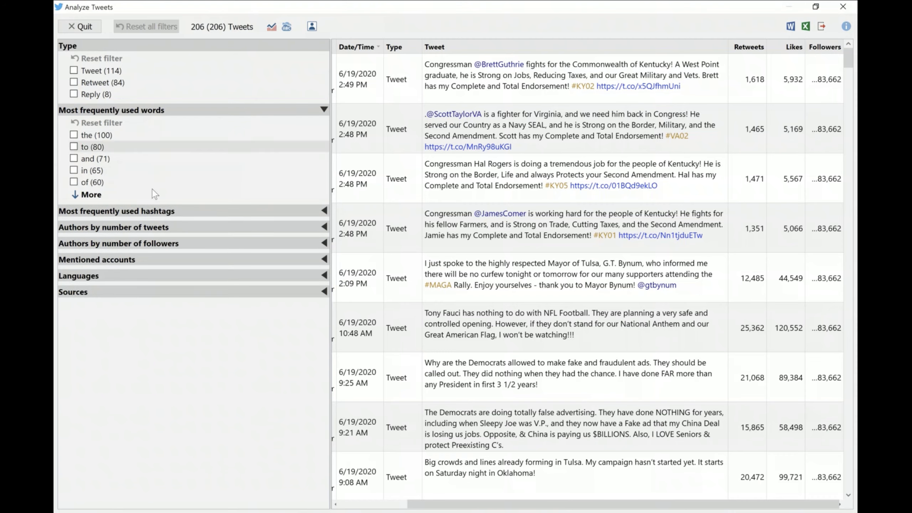
pyautogui.click(141, 212)
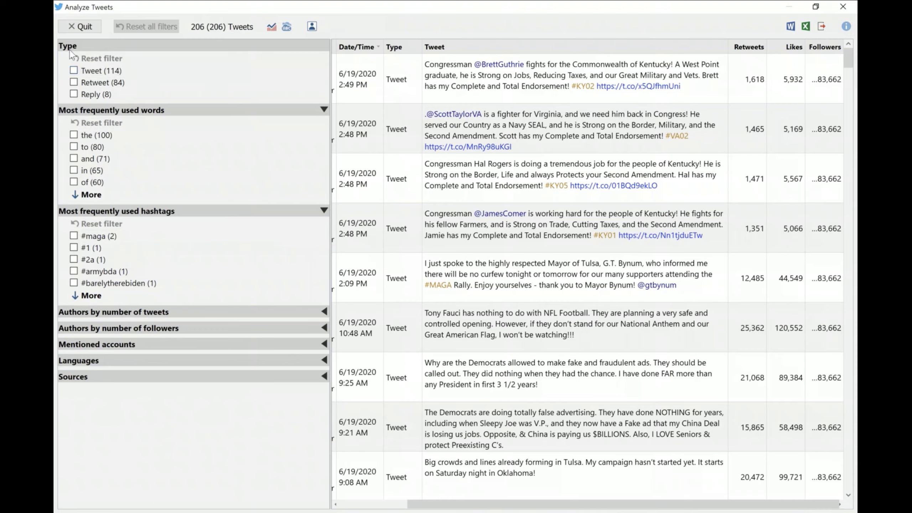
pyautogui.click(74, 71)
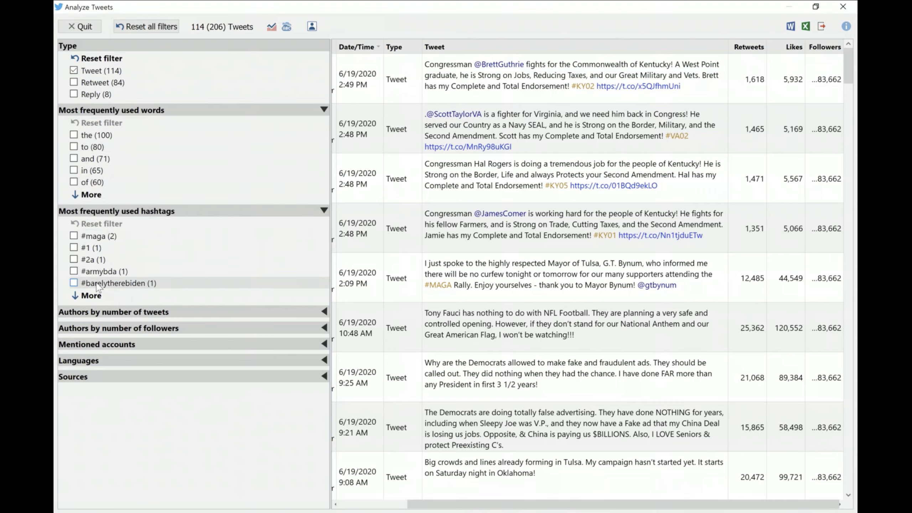
pyautogui.click(74, 237)
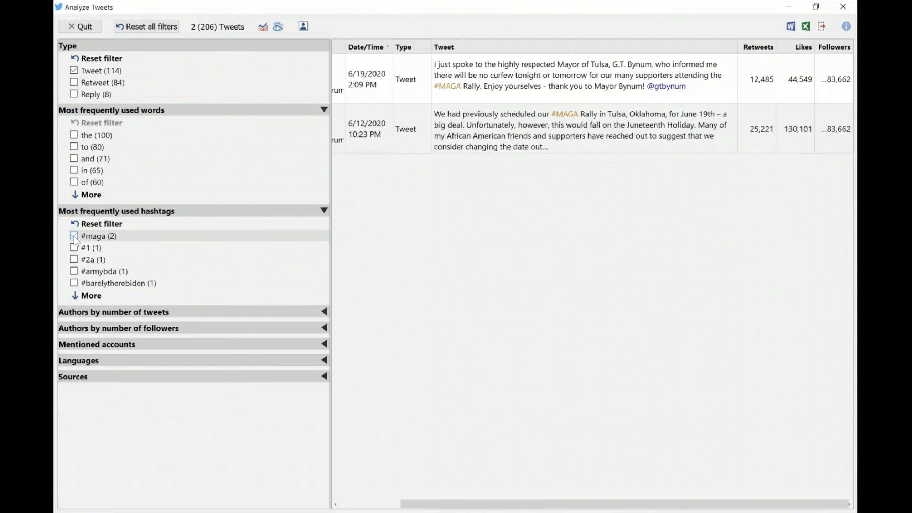
pyautogui.click(74, 237)
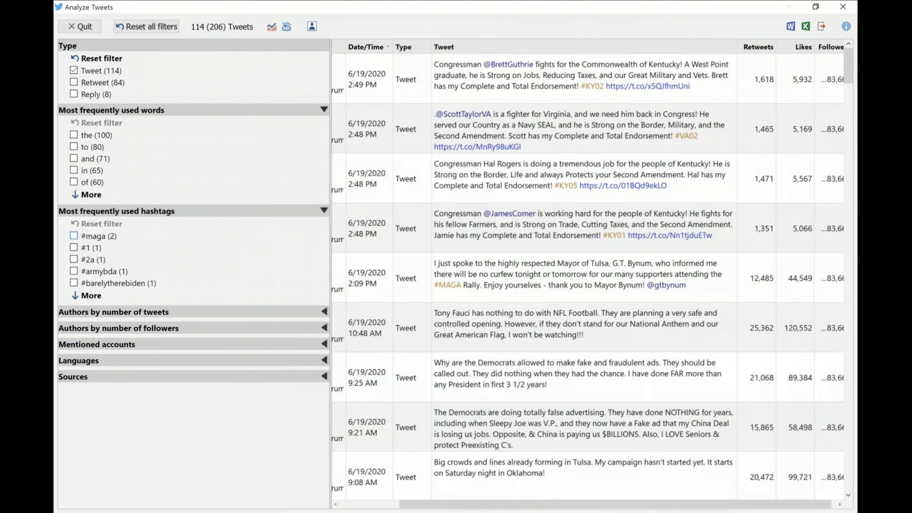
# - Expand the filters for authors by tweets and by followers, mentioned accounts, languages and sources
pyautogui.click(75, 313)
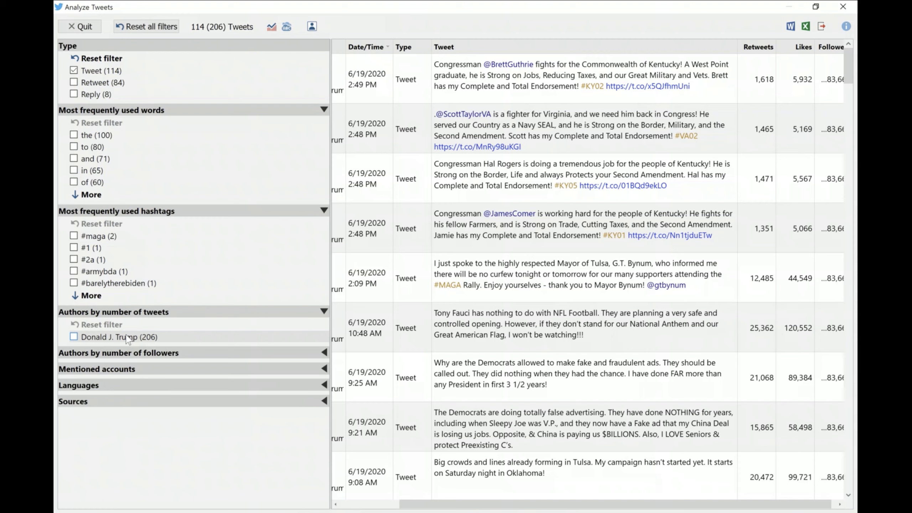
pyautogui.click(139, 354)
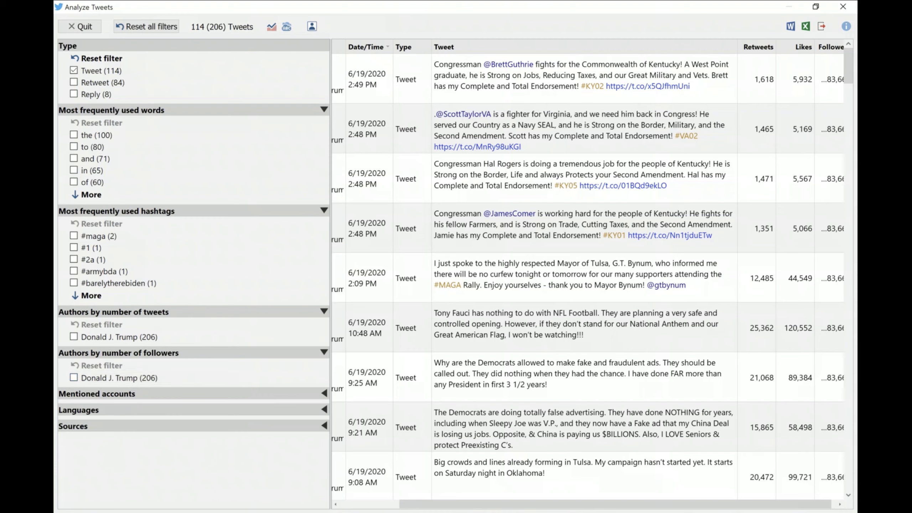
pyautogui.click(125, 395)
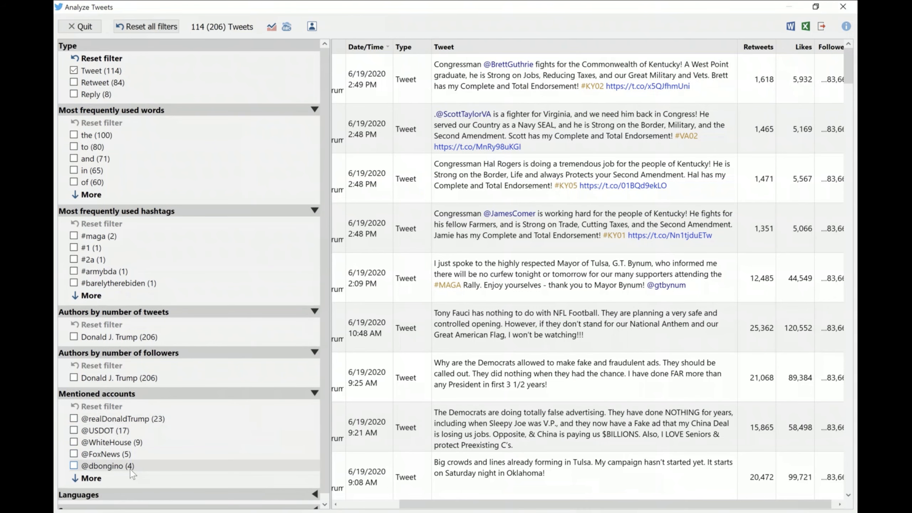
pyautogui.scroll(-1, 130, 469)
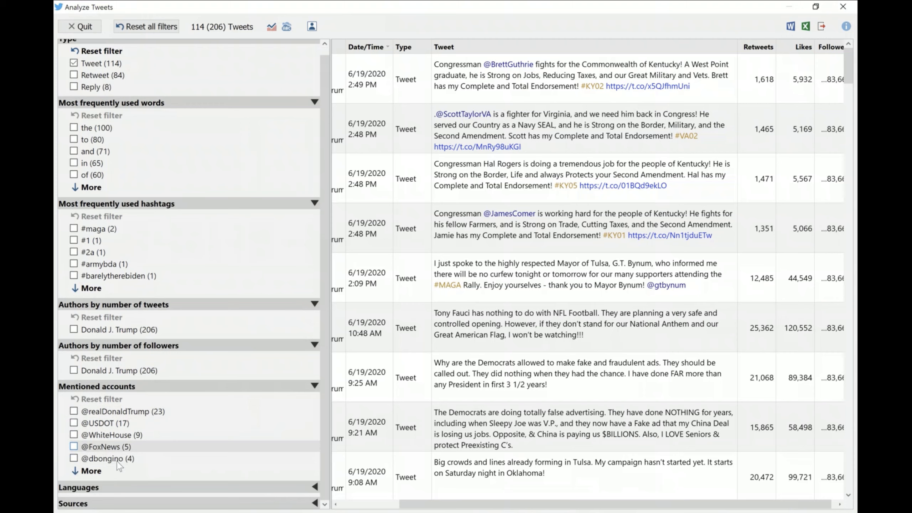
pyautogui.click(98, 488)
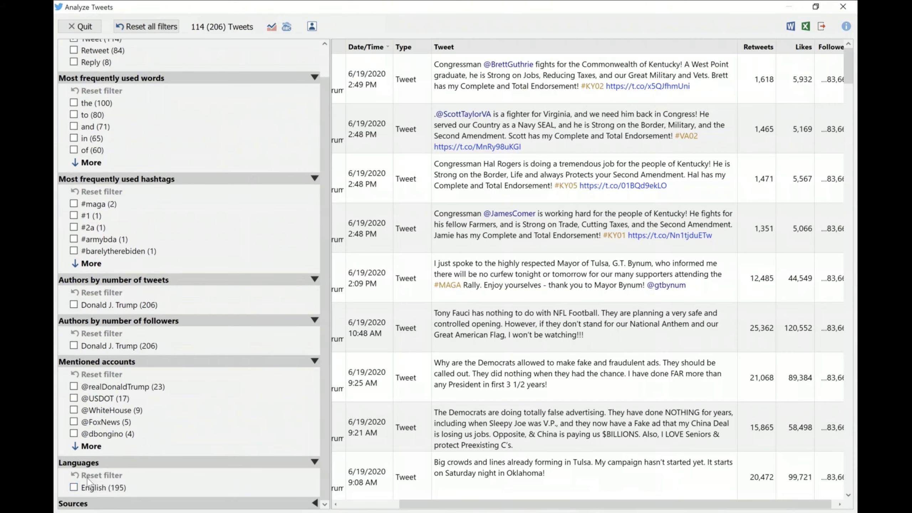
pyautogui.click(99, 507)
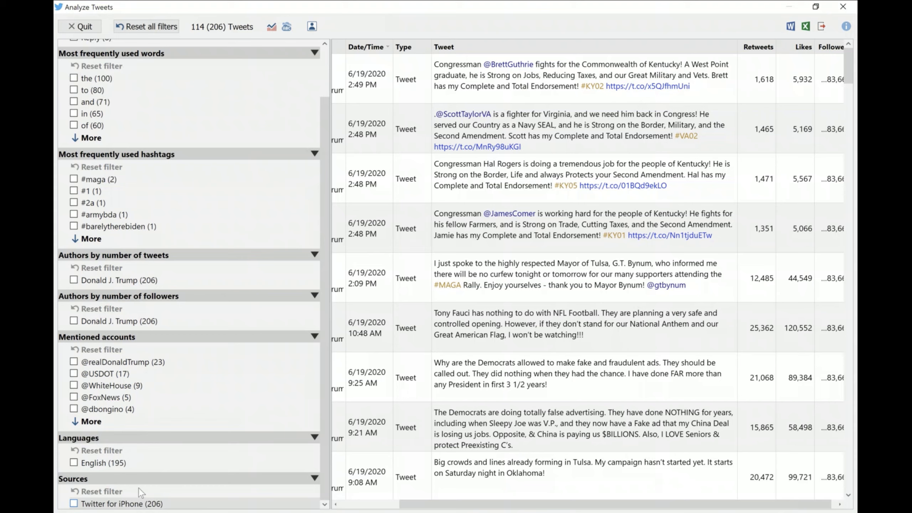
pyautogui.scroll(2, 131, 467)
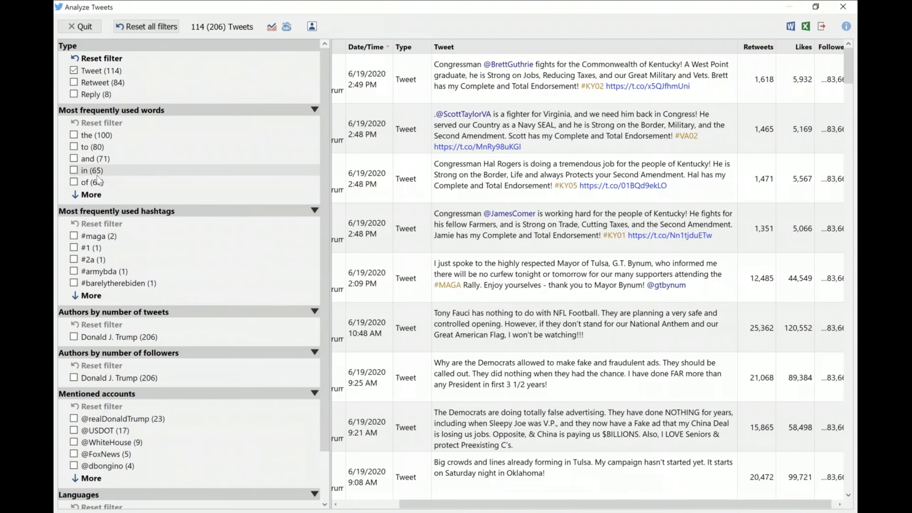
# - Try combining the filters Tweet, the word "the", hashtag #1 and author Donald J. Trump, then reset all filters
pyautogui.click(74, 71)
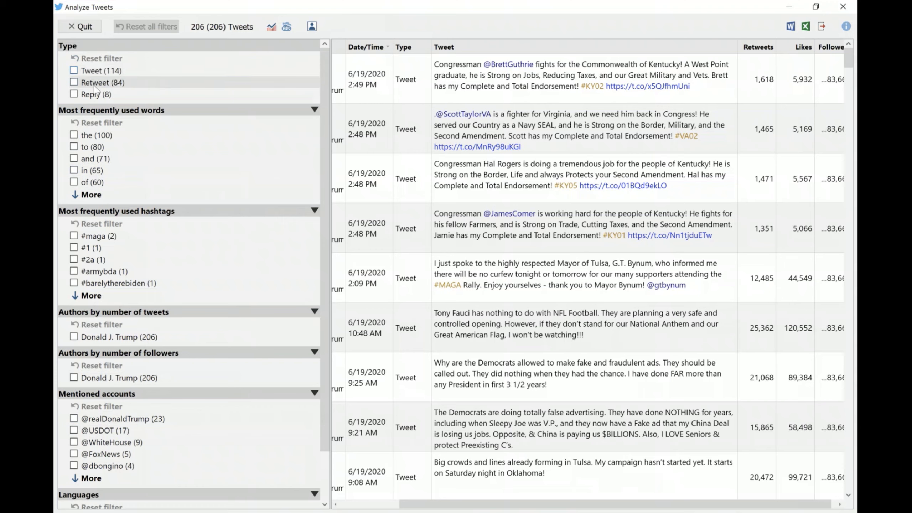
pyautogui.click(75, 71)
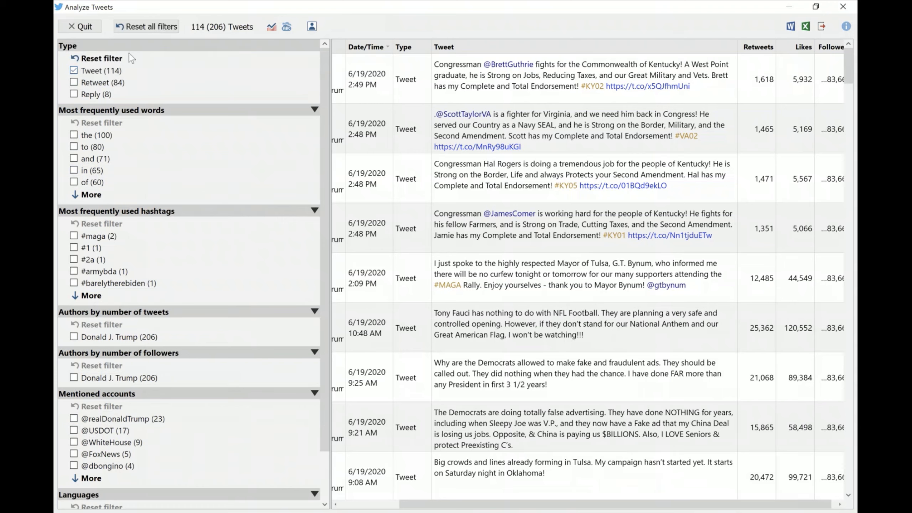
pyautogui.click(74, 135)
pyautogui.click(74, 247)
pyautogui.click(75, 337)
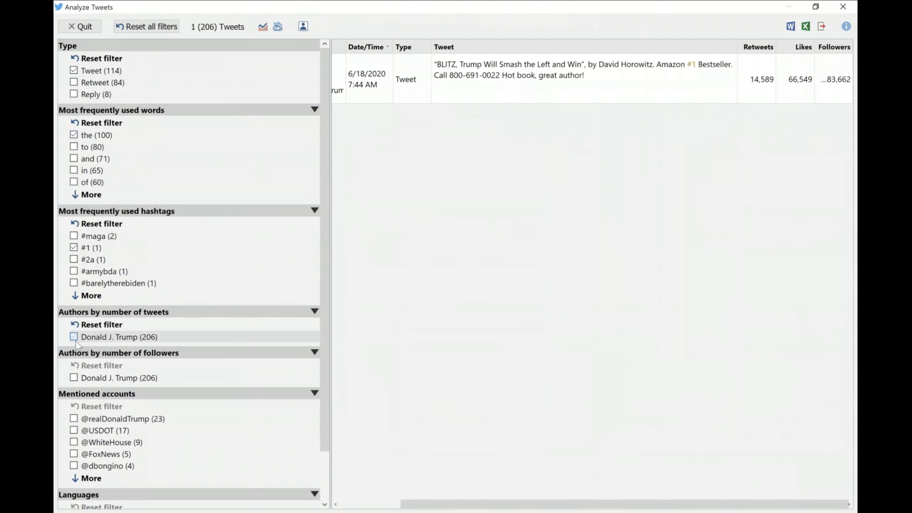
pyautogui.click(528, 78)
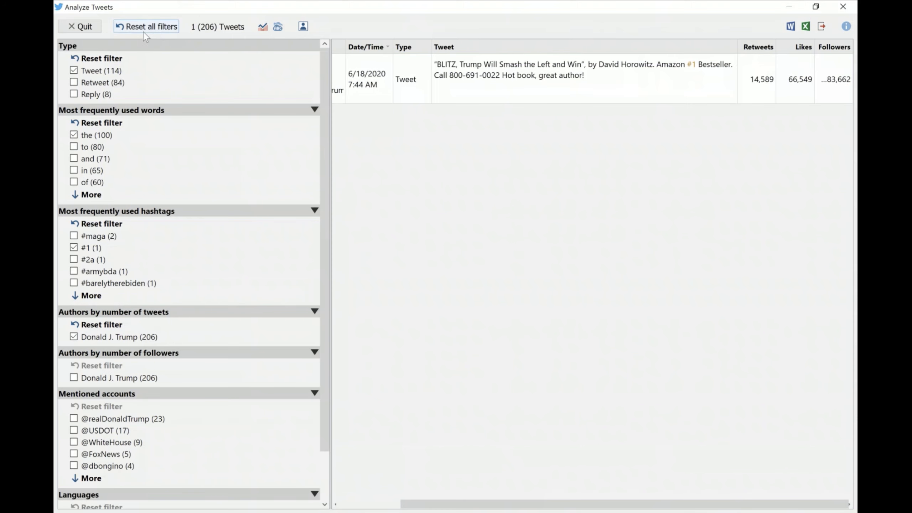
pyautogui.click(154, 27)
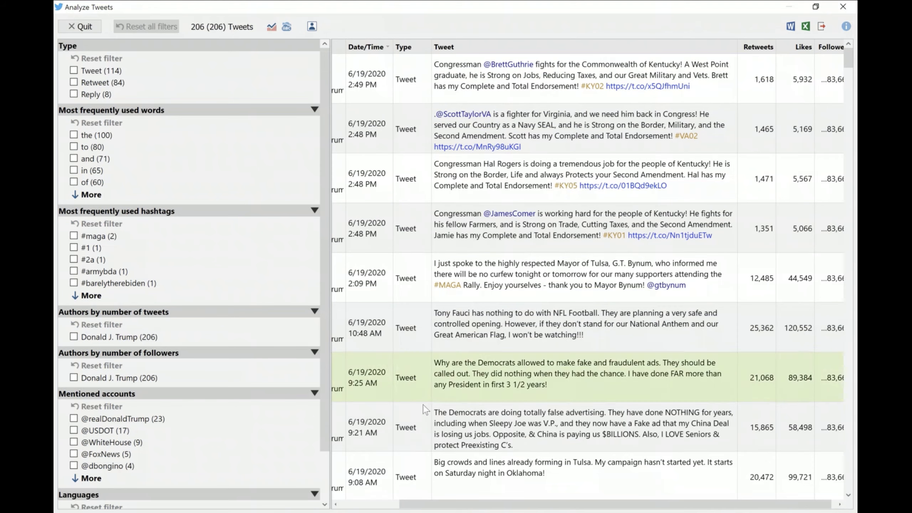
pyautogui.scroll(-1, 422, 410)
pyautogui.scroll(1, 422, 412)
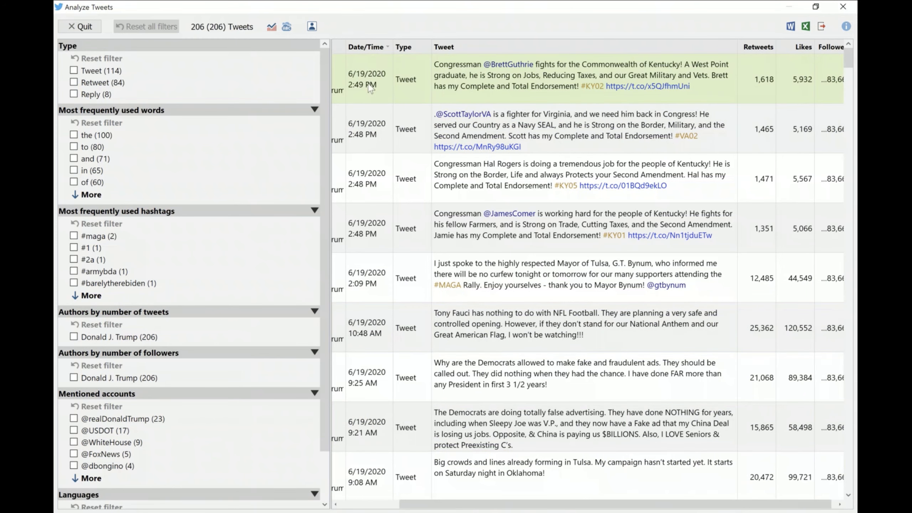
pyautogui.scroll(-2, 427, 295)
pyautogui.scroll(-4, 424, 310)
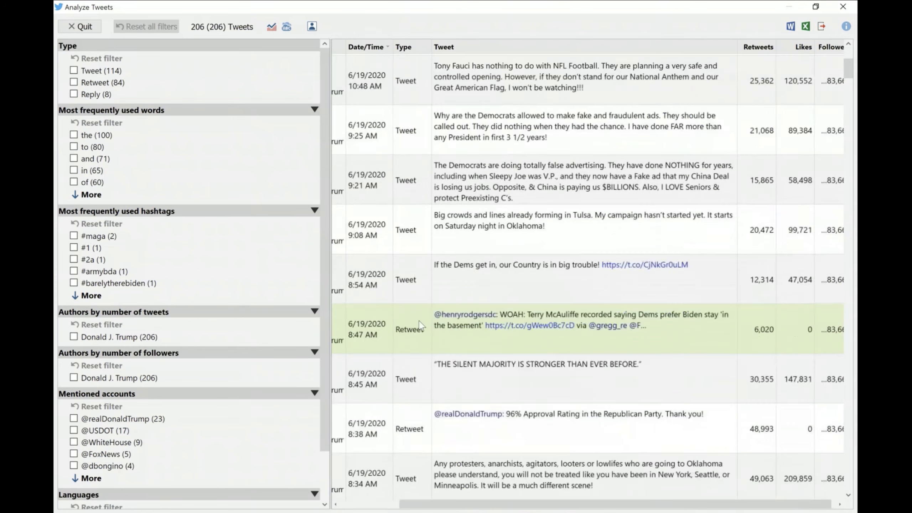
pyautogui.scroll(5, 419, 322)
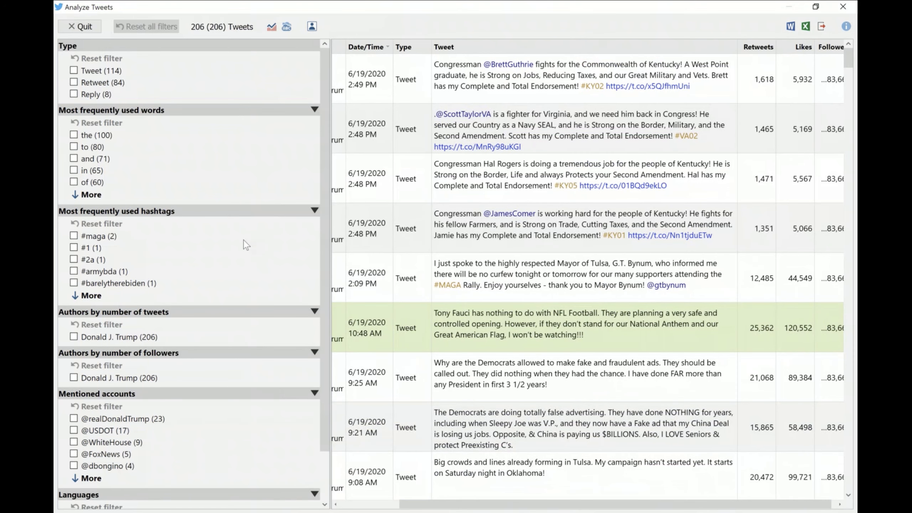
pyautogui.click(74, 71)
pyautogui.scroll(-1, 71, 279)
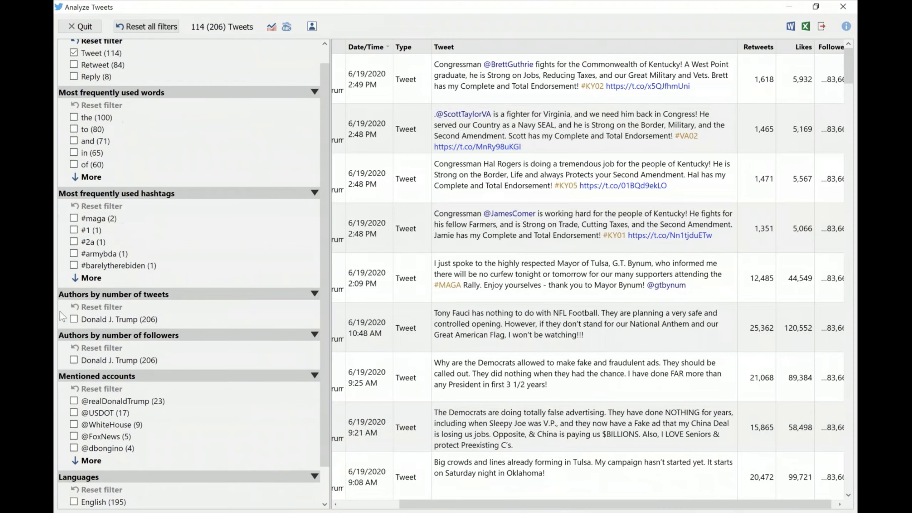
pyautogui.scroll(-2, 76, 413)
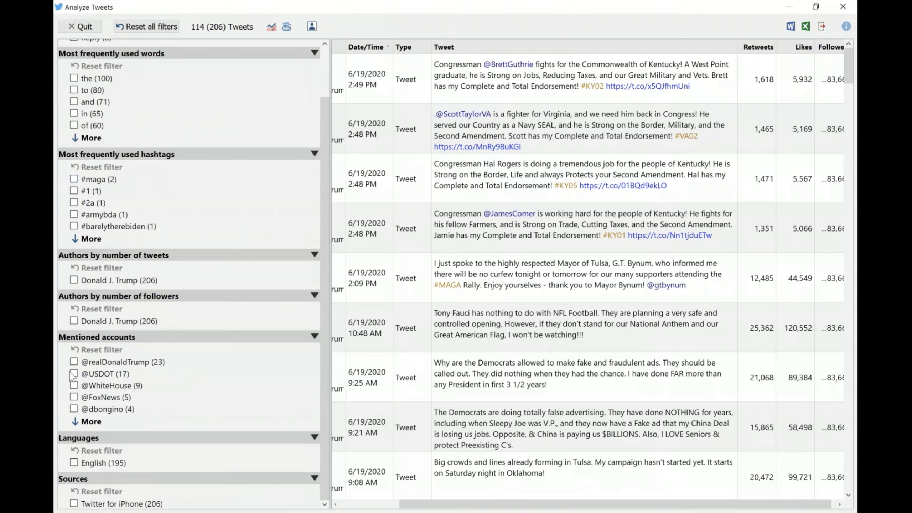
pyautogui.click(74, 361)
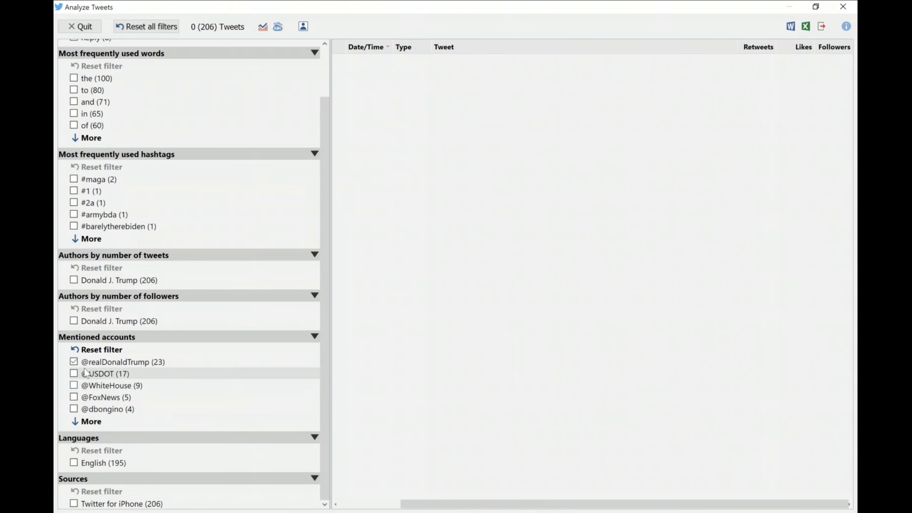
pyautogui.click(74, 362)
pyautogui.click(74, 397)
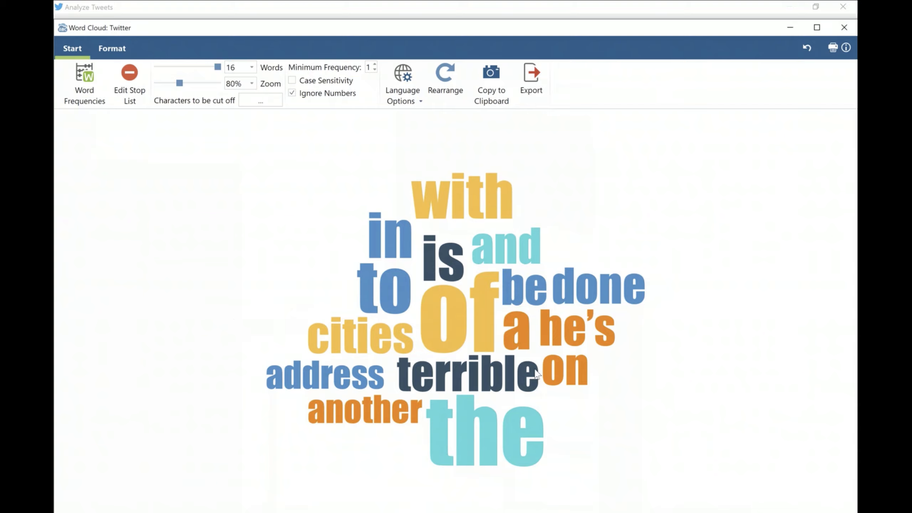
# - Open the word cloud's word frequencies and put the words of, the, to, a and in on the stop list
pyautogui.moveTo(465, 321)
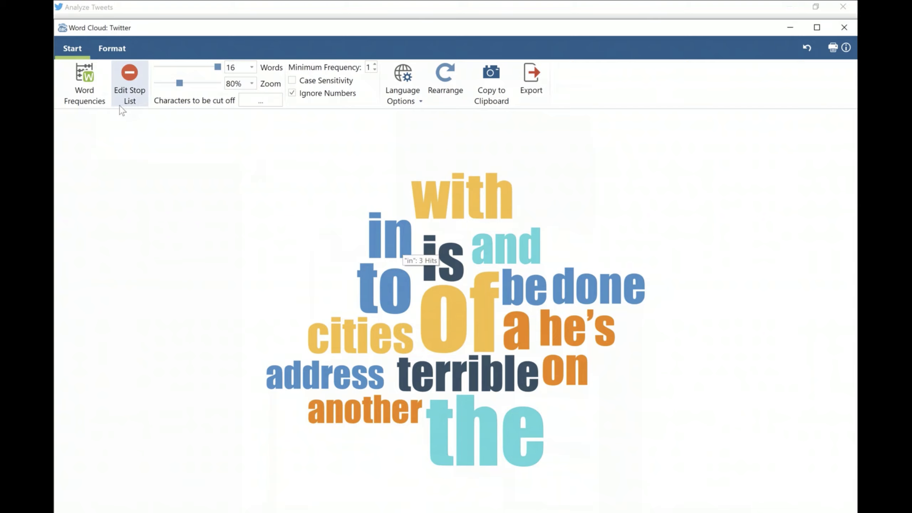
pyautogui.click(91, 91)
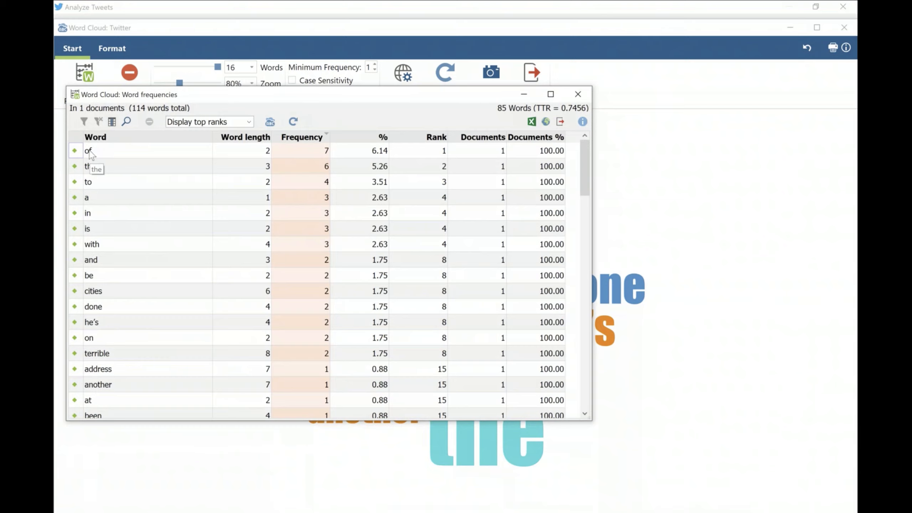
pyautogui.click(80, 151)
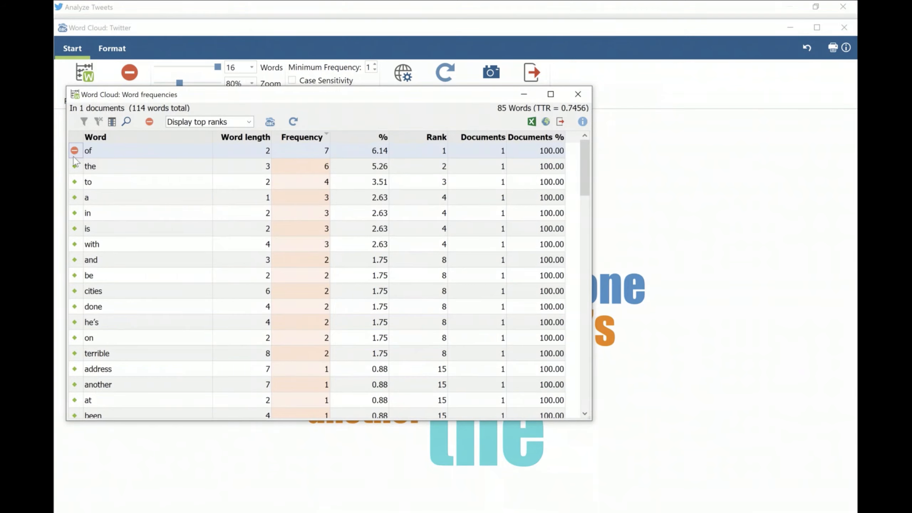
pyautogui.click(74, 166)
pyautogui.click(74, 182)
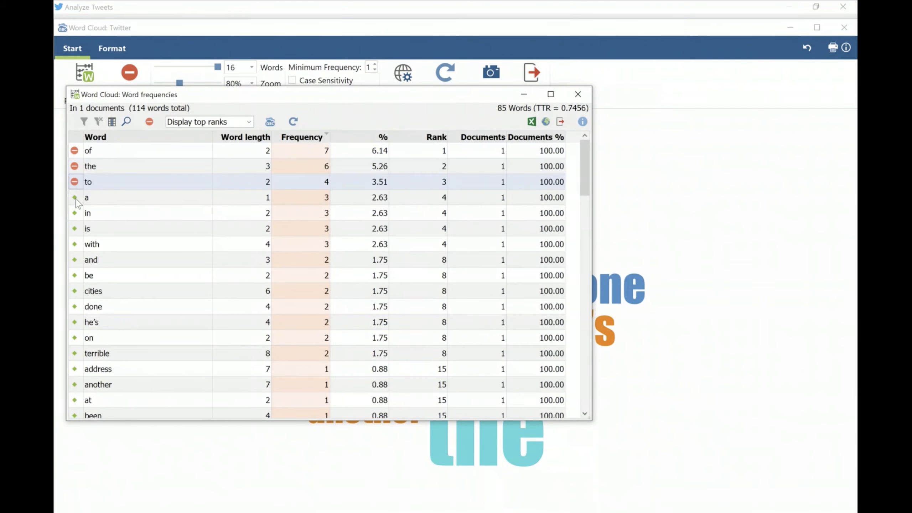
pyautogui.click(74, 197)
pyautogui.click(76, 215)
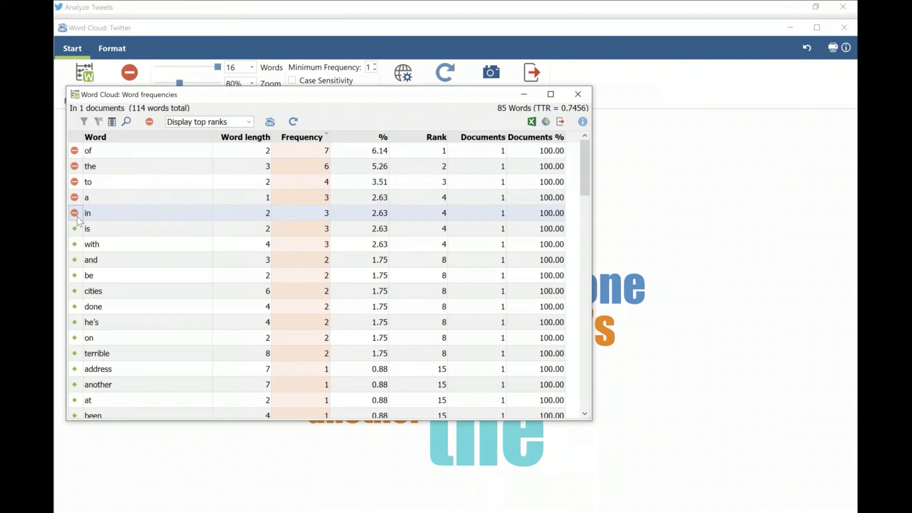
# - Select the words from "is" through "be" and add them to the stop list together
pyautogui.click(116, 228)
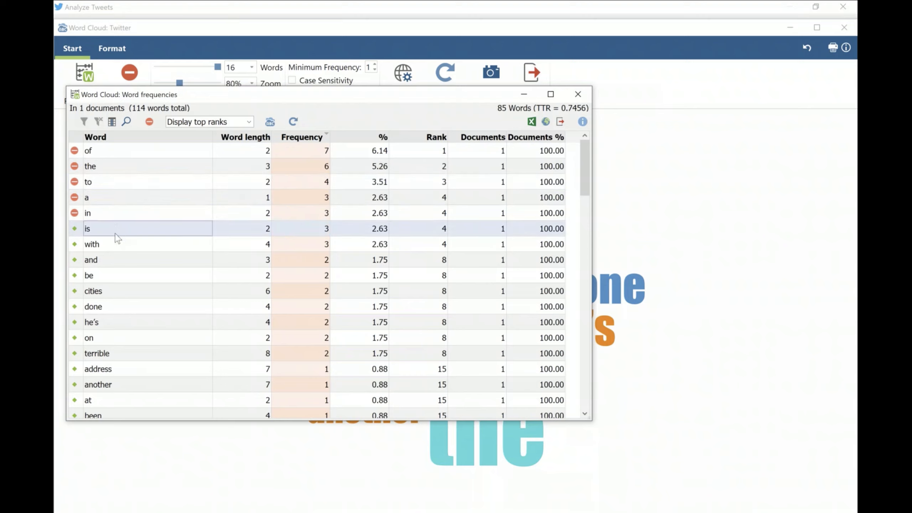
pyautogui.keyDown('shift'); pyautogui.click(114, 275); pyautogui.keyUp('shift')
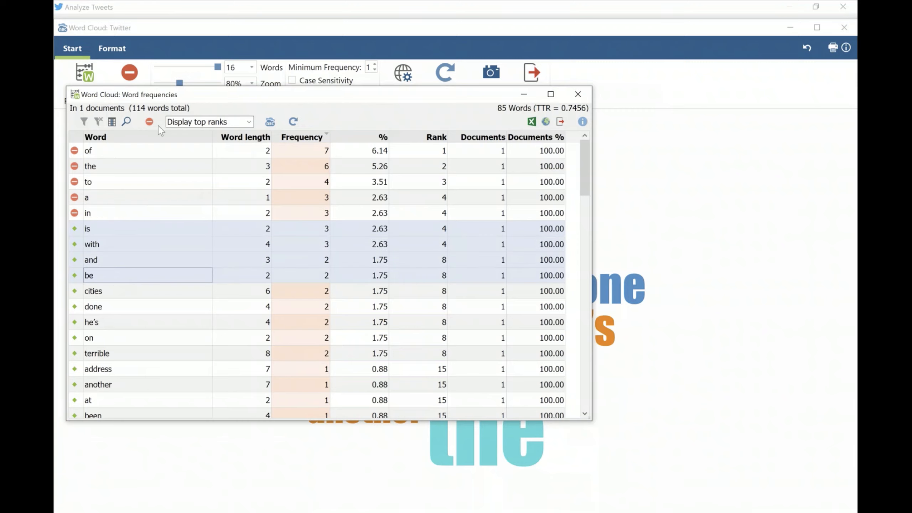
pyautogui.click(149, 122)
# - Select the words on, at, been and by in the word frequencies and add them to the stop list together
pyautogui.scroll(-1, 89, 281)
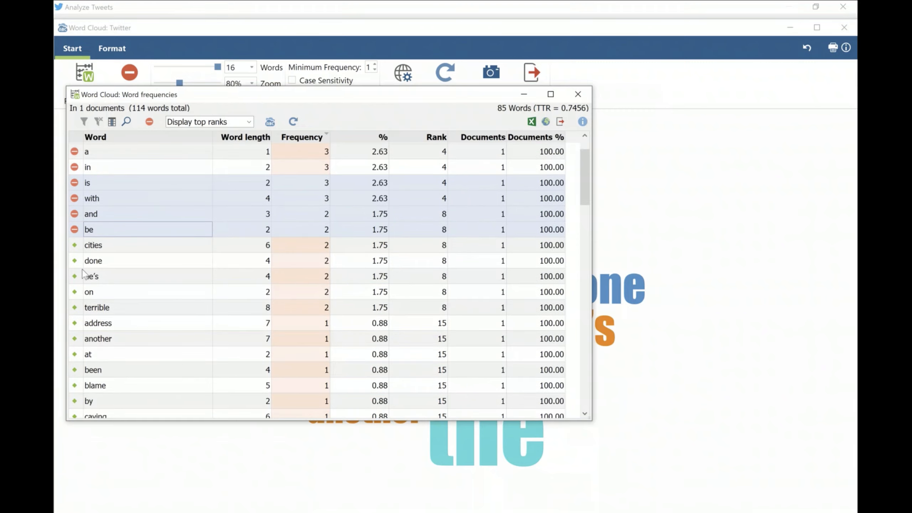
pyautogui.click(89, 265)
pyautogui.click(103, 292)
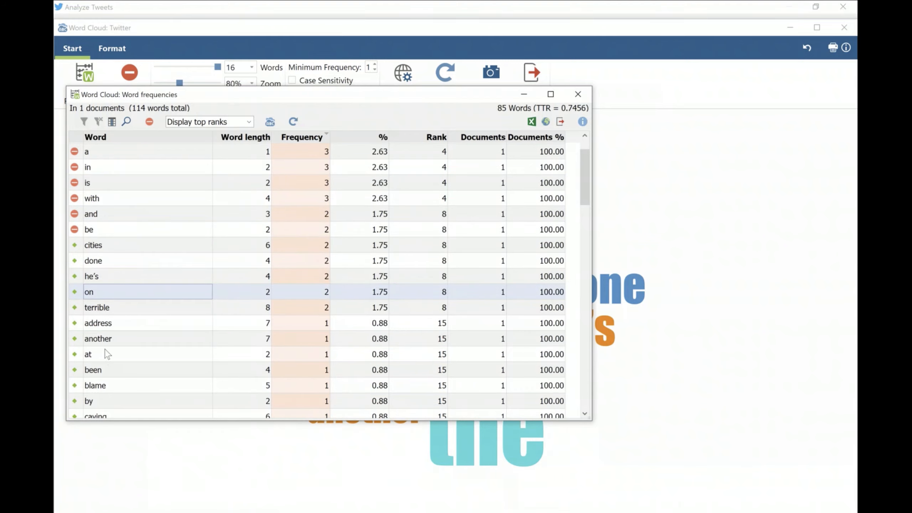
pyautogui.keyDown('shift'); pyautogui.click(105, 370); pyautogui.keyUp('shift')
pyautogui.click(102, 292)
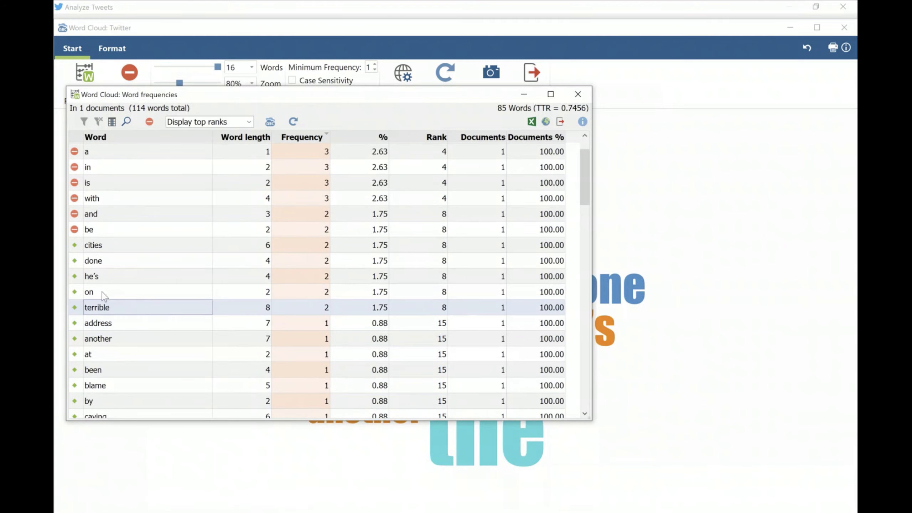
pyautogui.keyDown('ctrl'); pyautogui.click(105, 350); pyautogui.keyUp('ctrl')
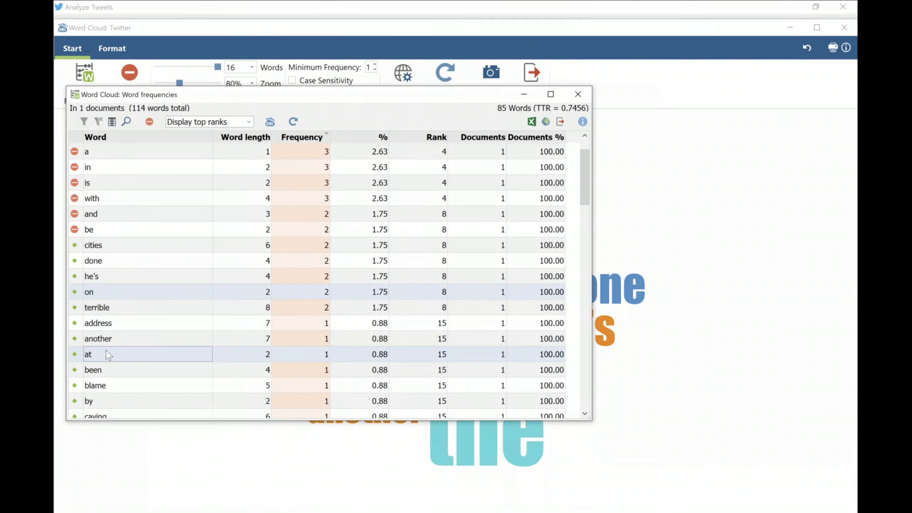
pyautogui.keyDown('ctrl'); pyautogui.click(104, 371); pyautogui.keyUp('ctrl')
pyautogui.keyDown('ctrl'); pyautogui.click(106, 399); pyautogui.keyUp('ctrl')
pyautogui.click(149, 121)
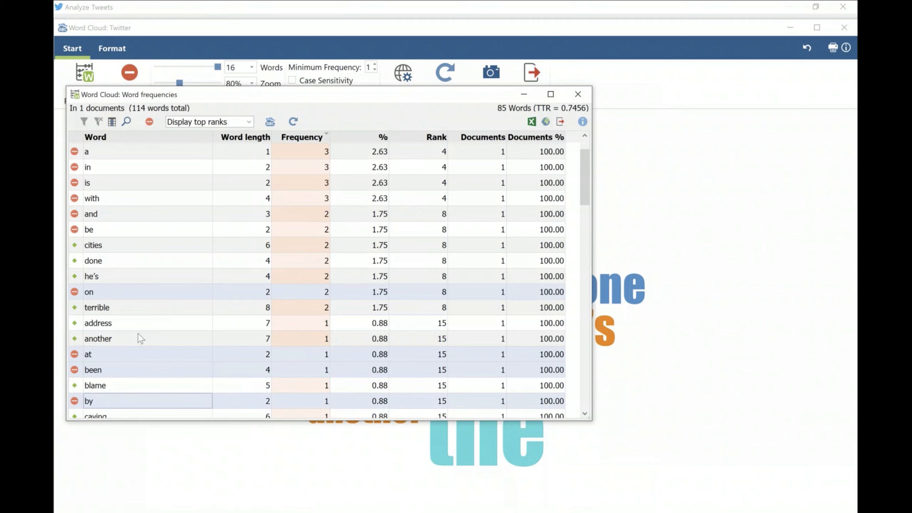
# - Add the word "even" to the stop list, close the word frequencies and rearrange the word cloud
pyautogui.scroll(-4, 138, 334)
pyautogui.scroll(-1, 104, 284)
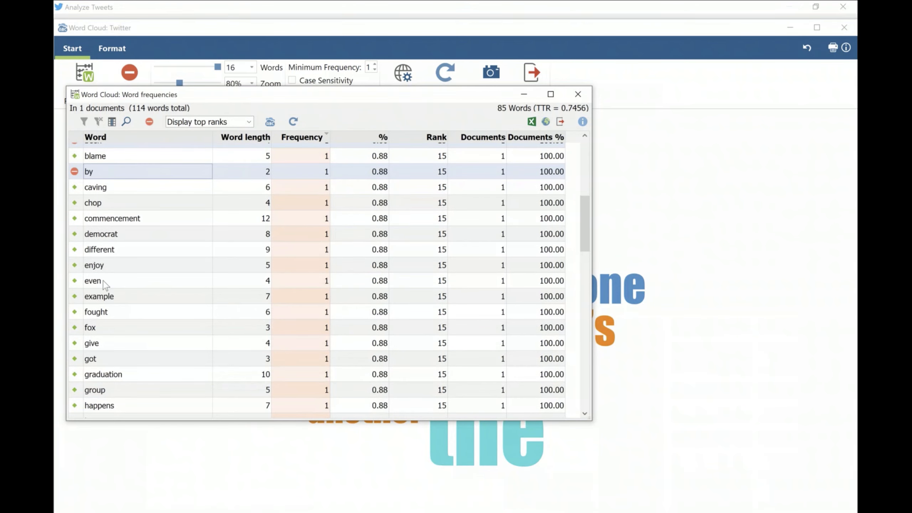
pyautogui.click(102, 281)
pyautogui.click(149, 122)
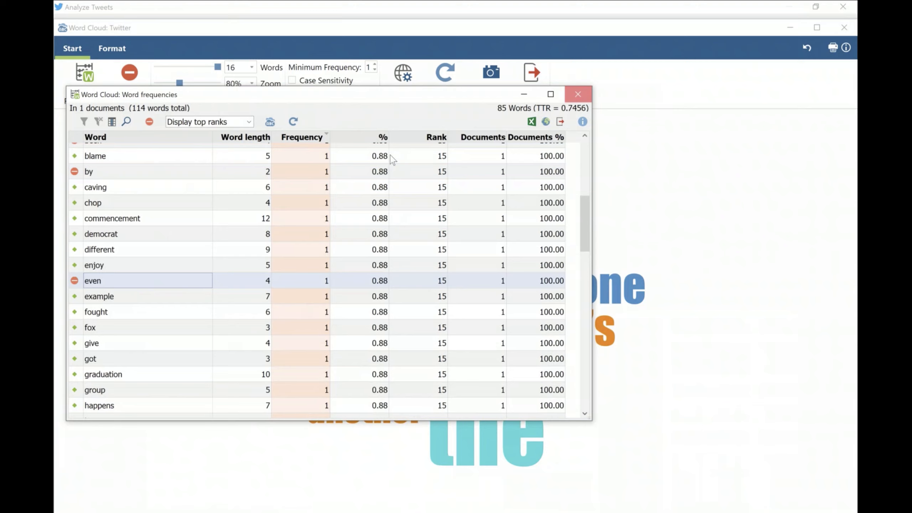
pyautogui.click(578, 94)
pyautogui.click(445, 77)
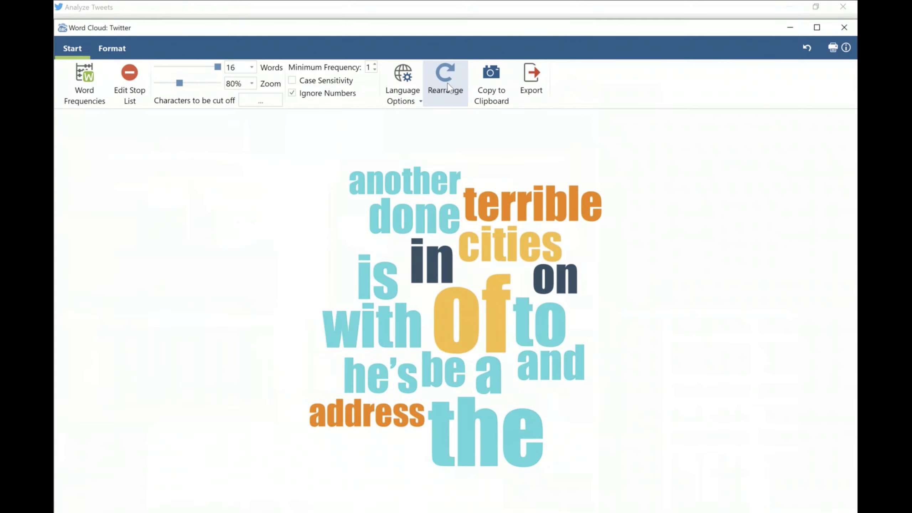
# - Examine the cleaned word cloud's remaining words and their hits, and close it to return to the tweets table
pyautogui.click(844, 28)
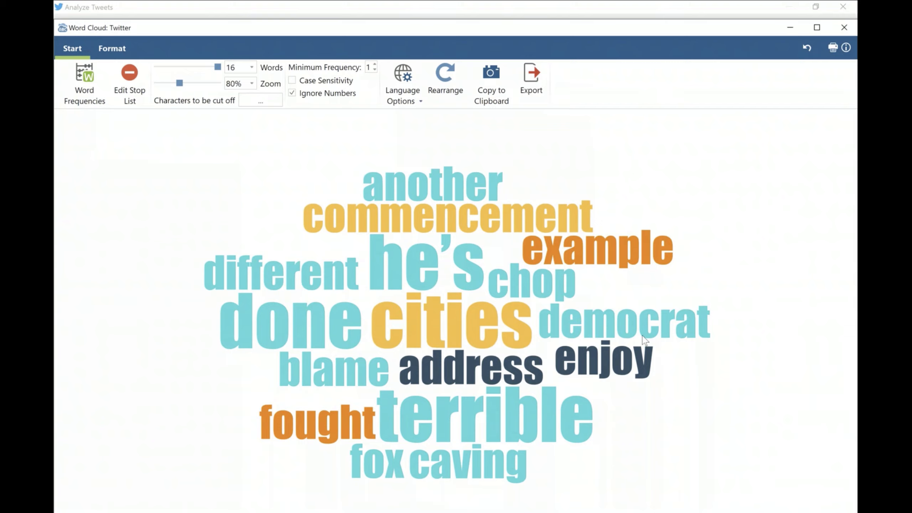
pyautogui.moveTo(693, 327)
pyautogui.moveTo(327, 388)
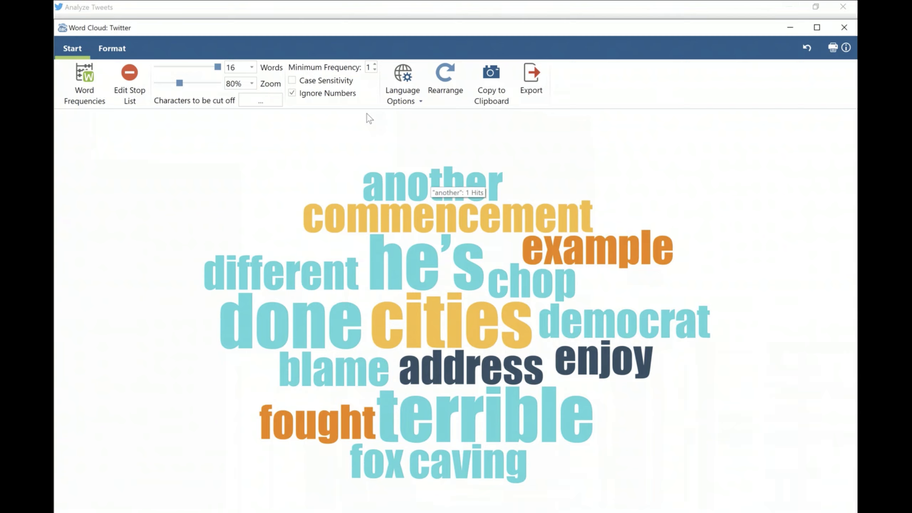
pyautogui.moveTo(458, 324)
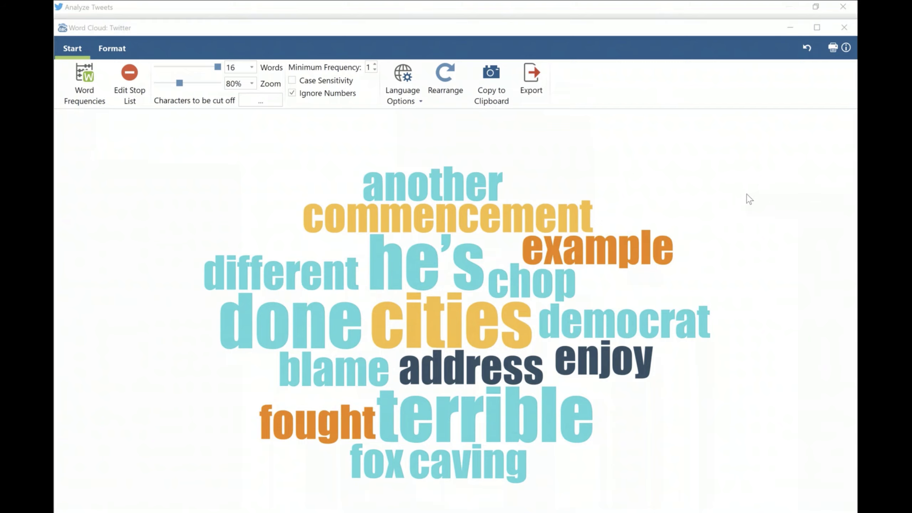
pyautogui.click(506, 184)
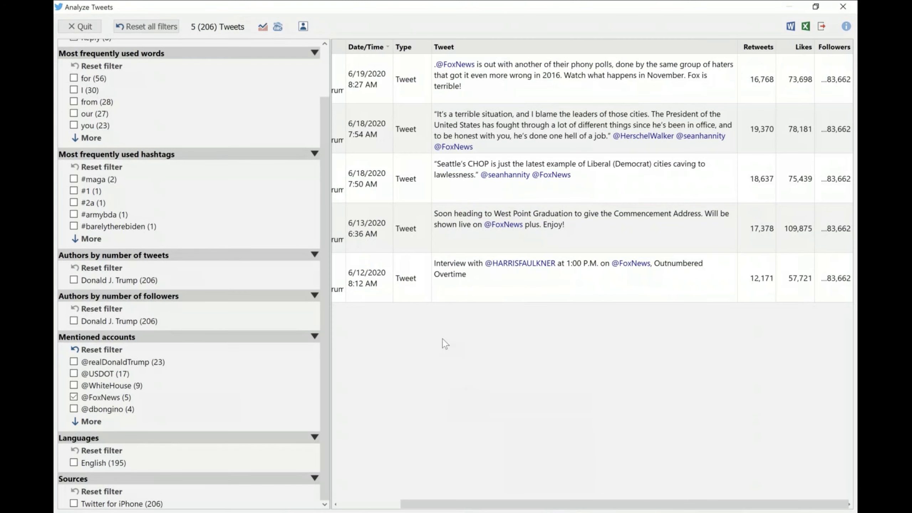
# - Reset all tweet filters, create a word cloud of all tweets with 200 words, and close it after viewing
pyautogui.scroll(3, 115, 151)
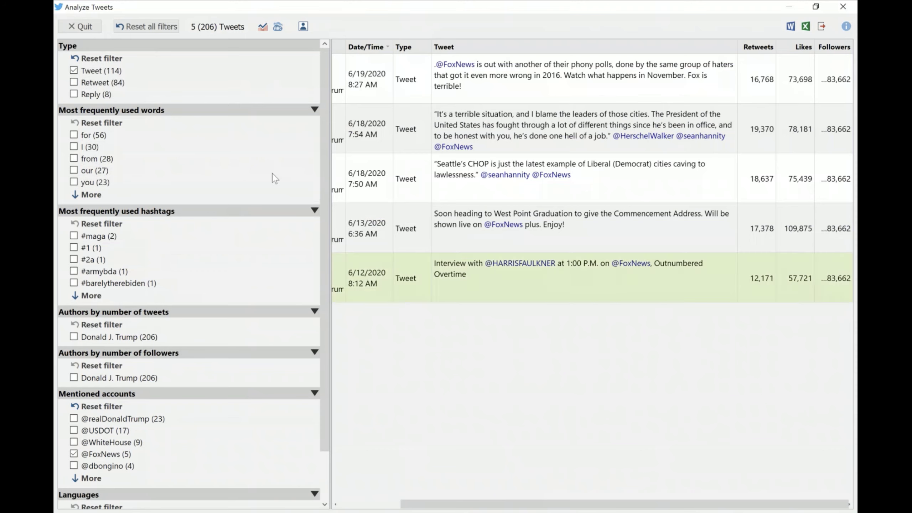
pyautogui.click(158, 26)
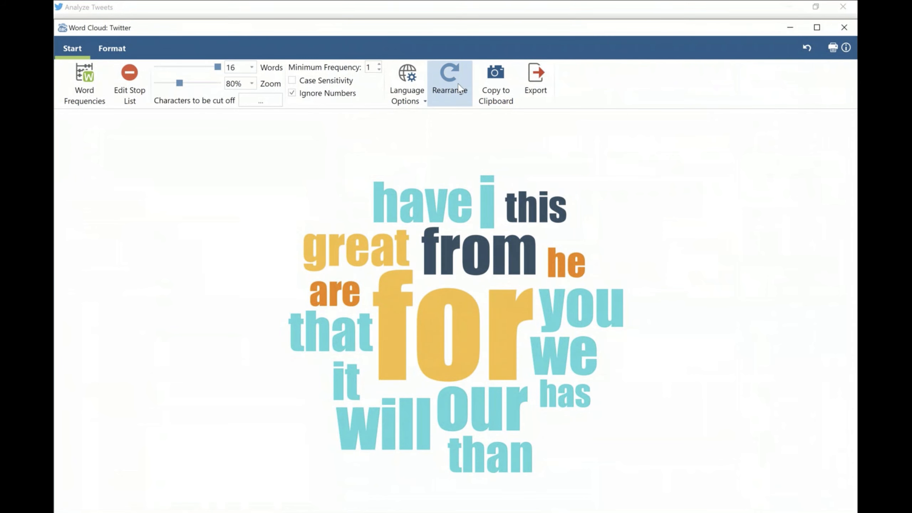
pyautogui.click(459, 88)
pyautogui.click(252, 67)
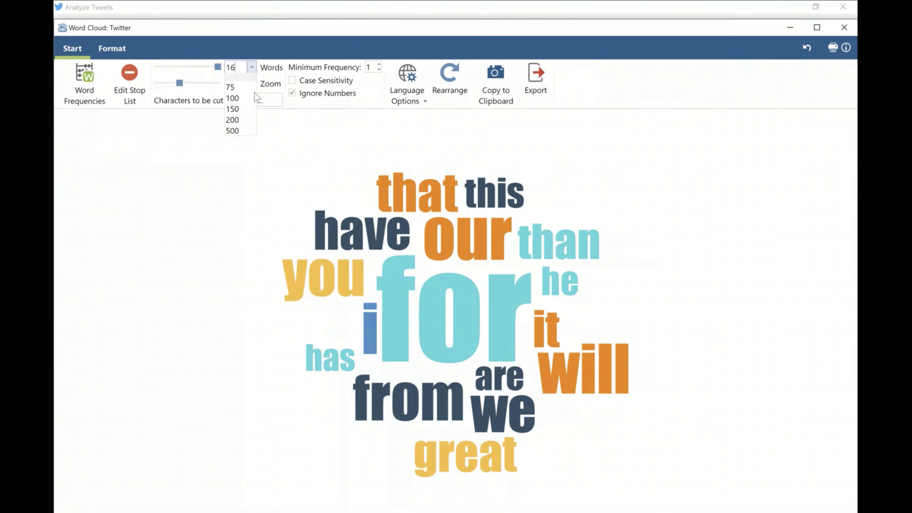
pyautogui.click(246, 123)
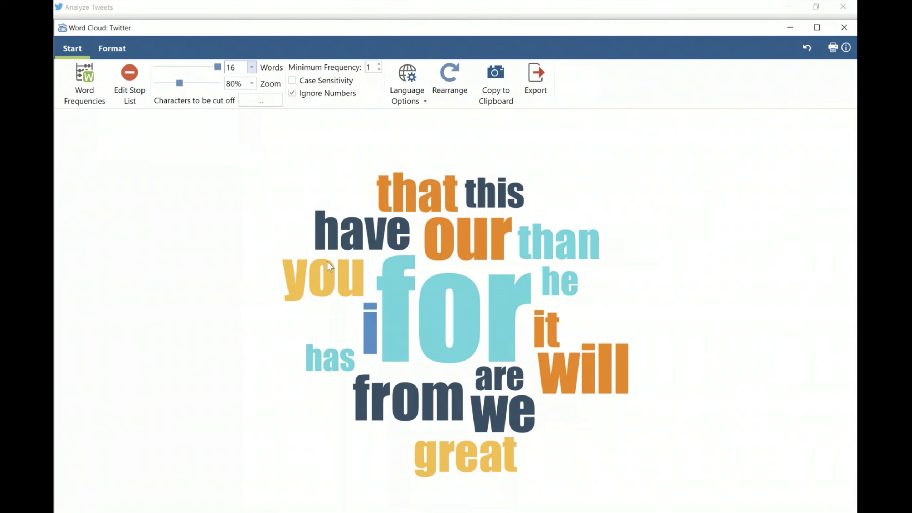
pyautogui.click(454, 83)
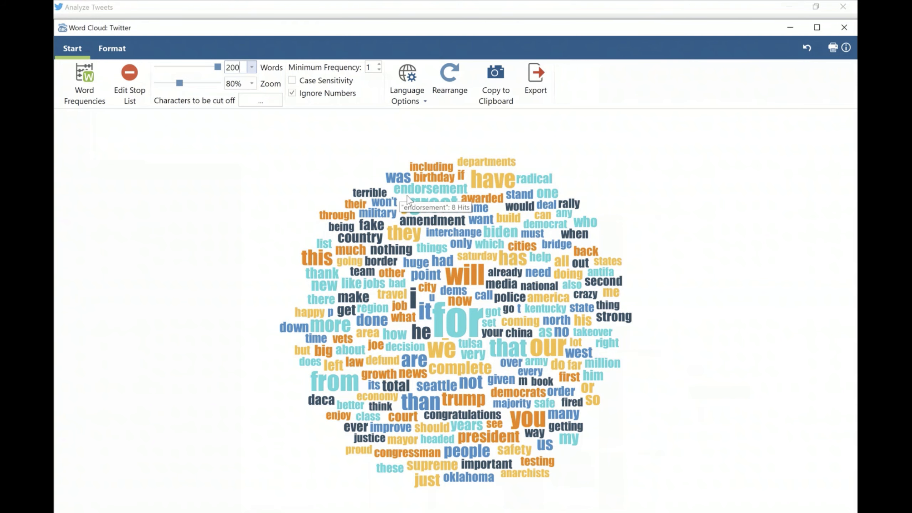
pyautogui.moveTo(466, 208)
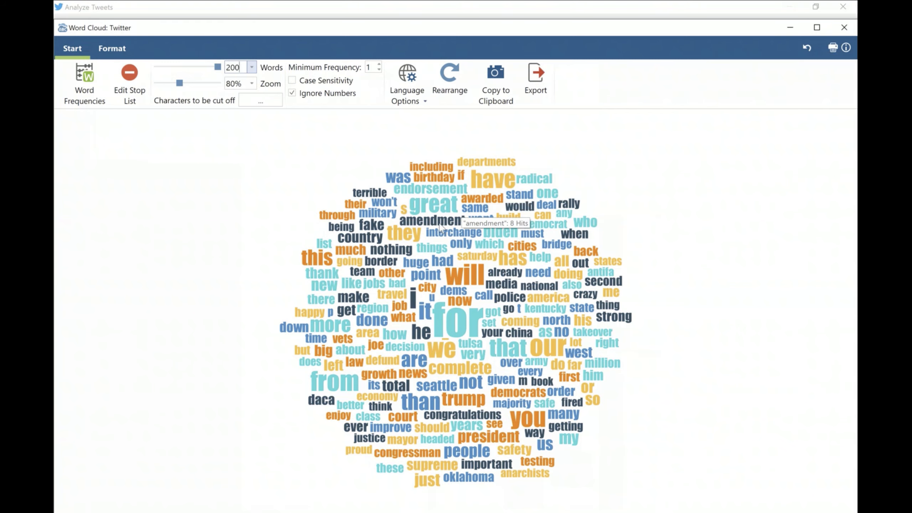
pyautogui.moveTo(368, 232)
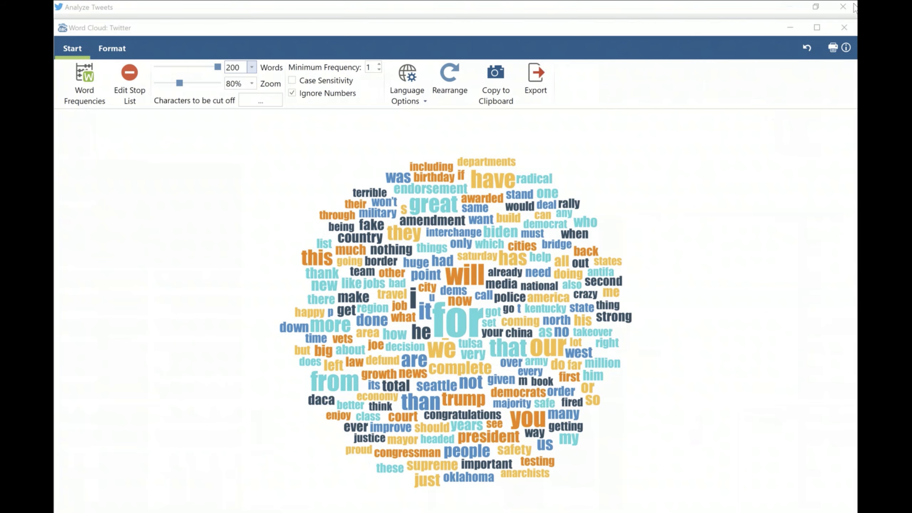
pyautogui.click(846, 28)
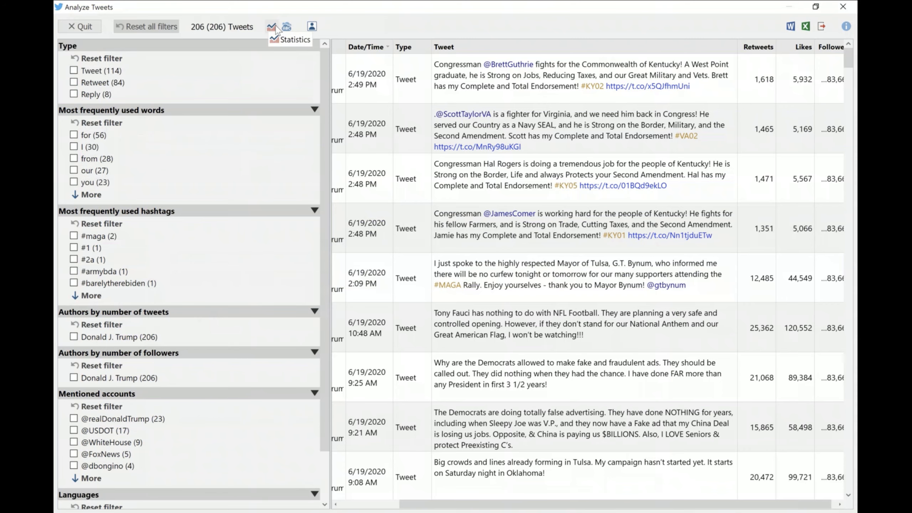
# - Open the tweet statistics and view the charts for day of the week, time, type and most frequently used words
pyautogui.click(272, 27)
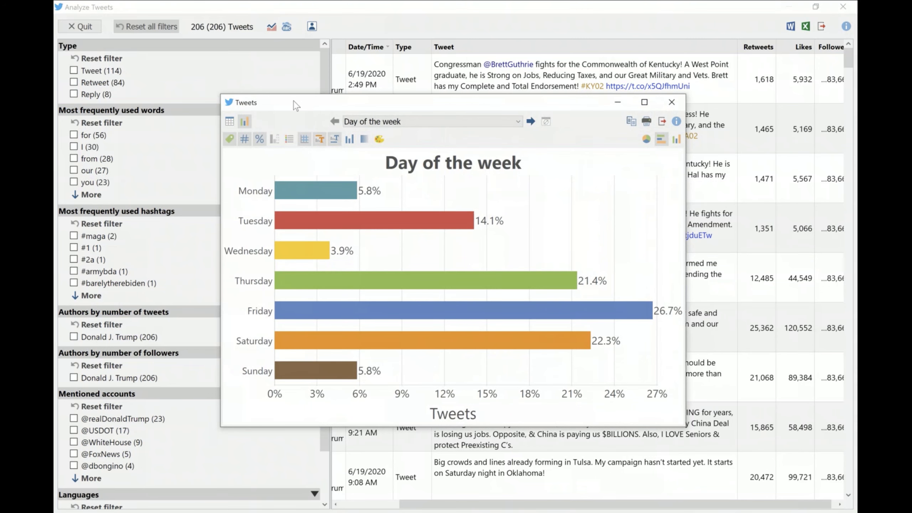
pyautogui.moveTo(301, 100); pyautogui.dragTo(218, 91)
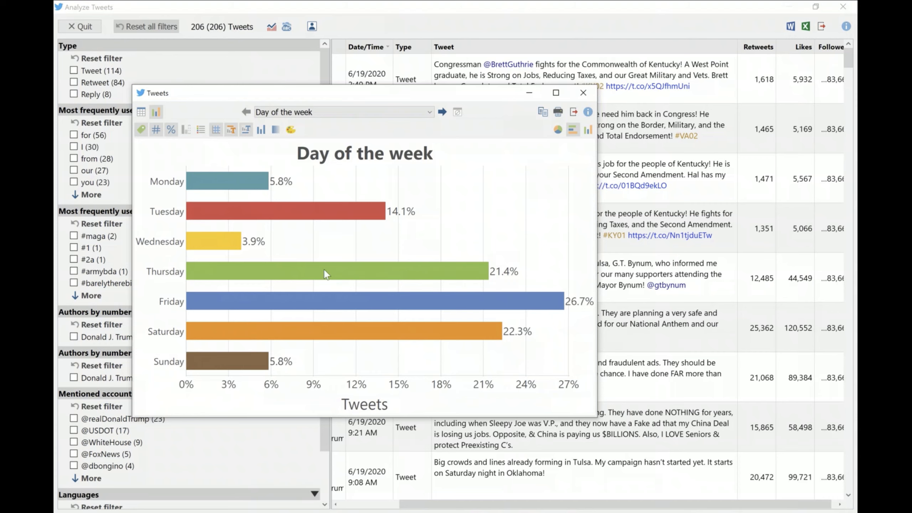
pyautogui.click(439, 113)
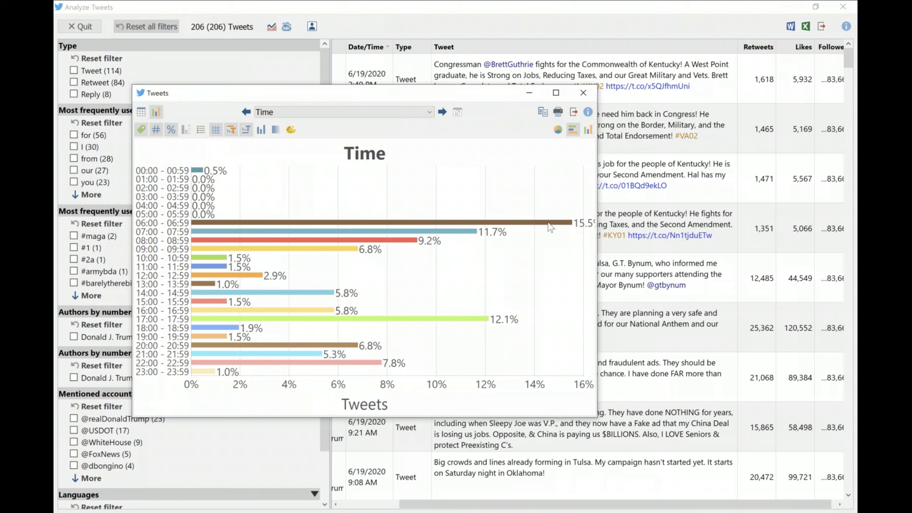
pyautogui.click(443, 113)
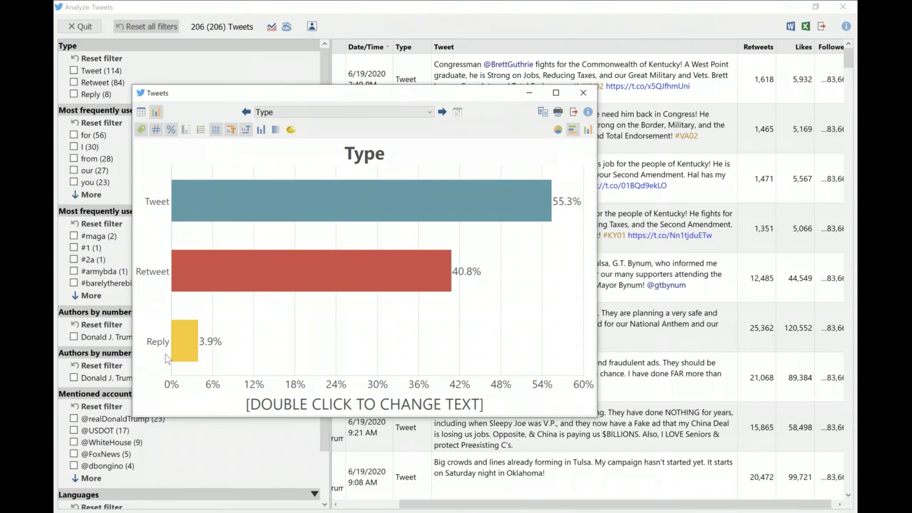
pyautogui.click(444, 113)
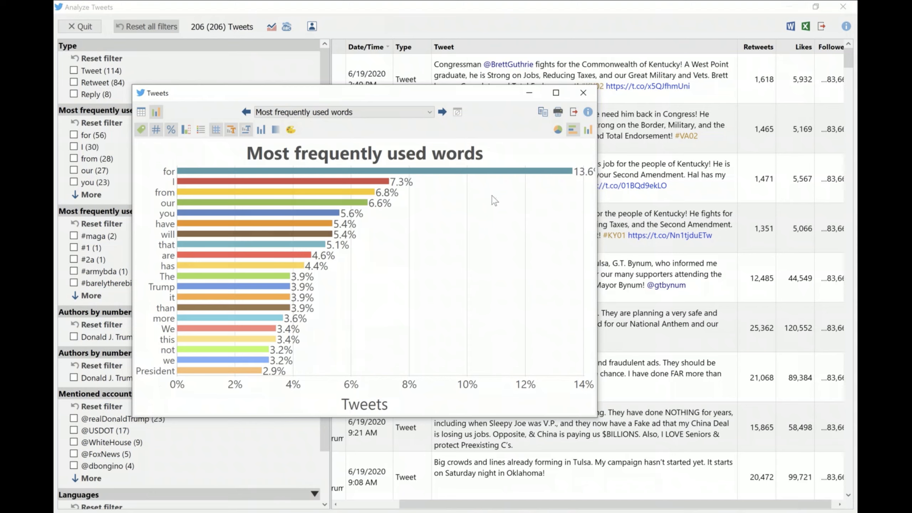
# - View the charts for most frequently used hashtags, their case-sensitive version, author Twitter and real names, and authors by number of followers
pyautogui.click(443, 113)
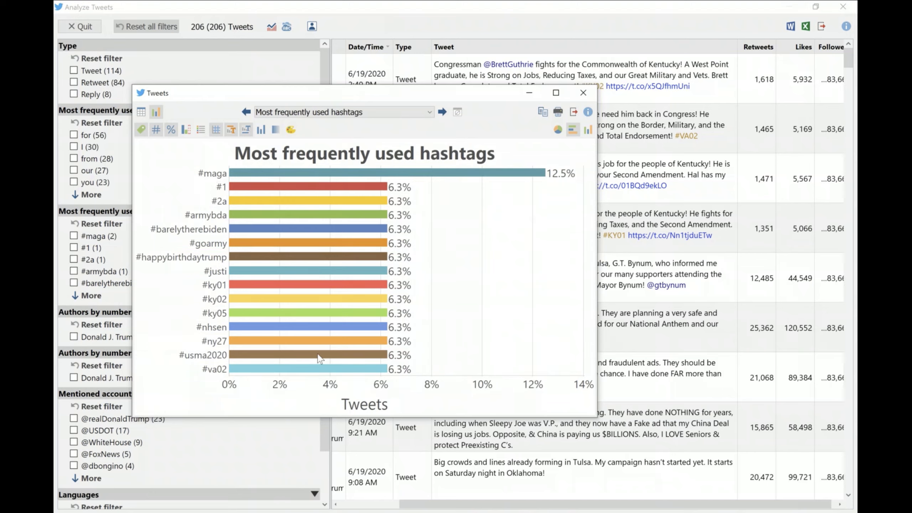
pyautogui.click(443, 112)
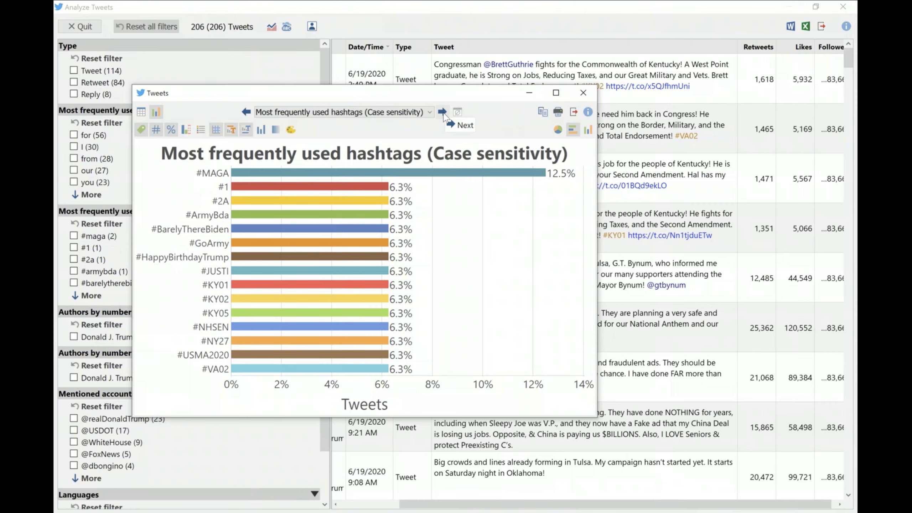
pyautogui.click(443, 113)
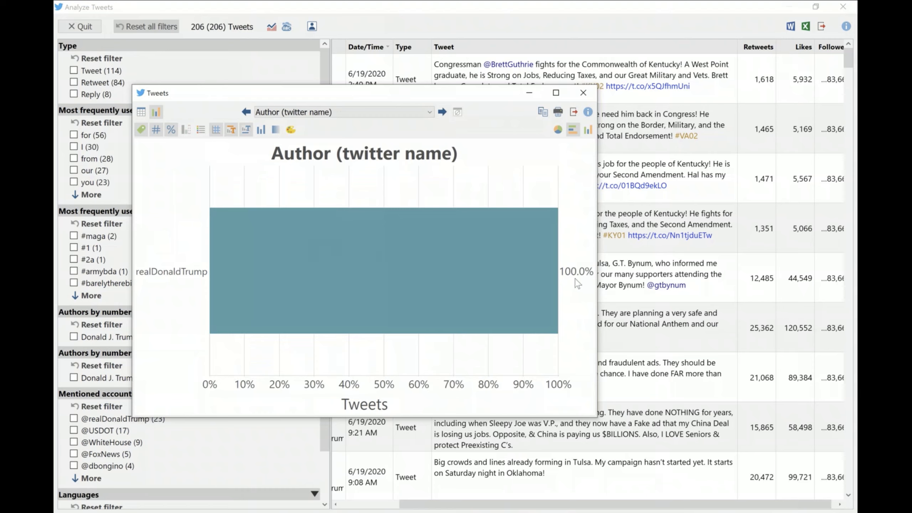
pyautogui.click(442, 112)
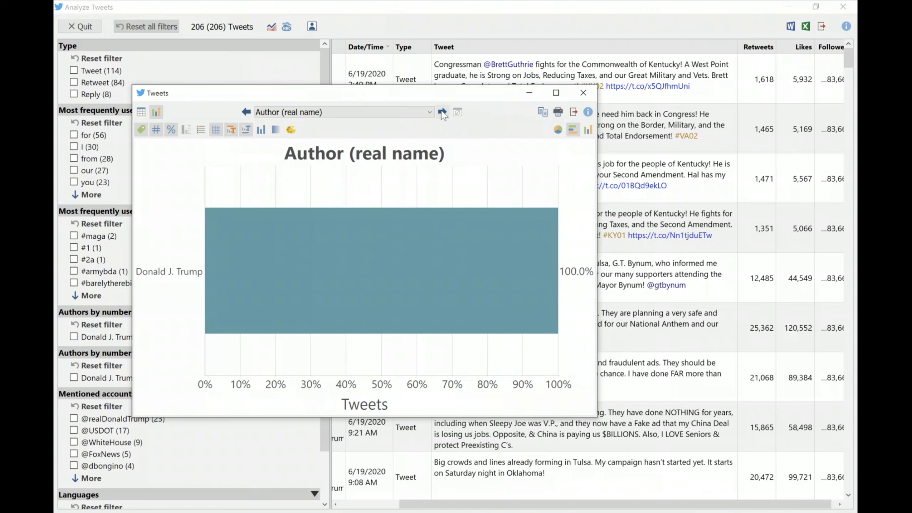
pyautogui.click(443, 112)
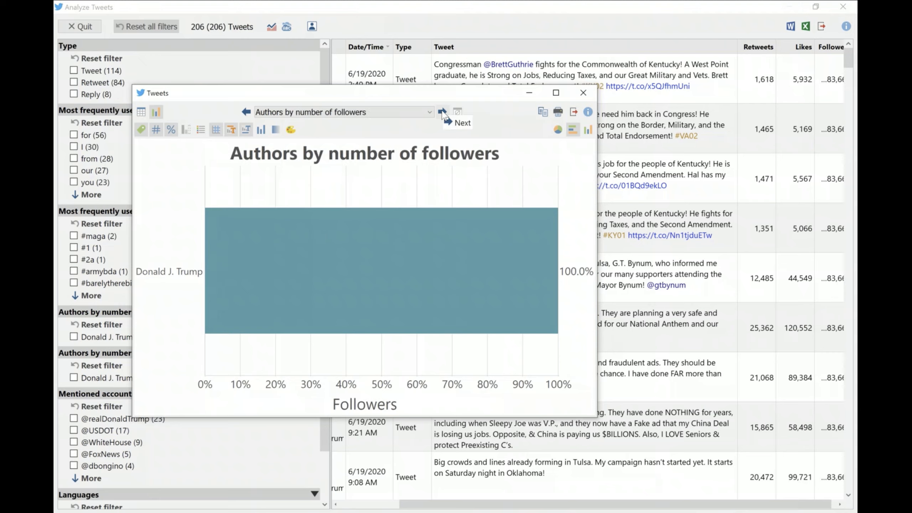
# - View the remaining statistics charts for source, language, retweets, likes and followers
pyautogui.click(443, 113)
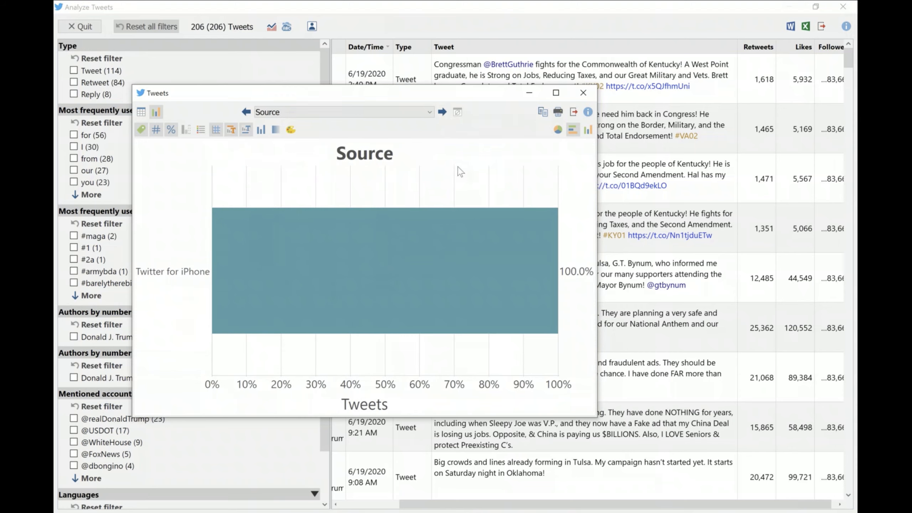
pyautogui.click(442, 112)
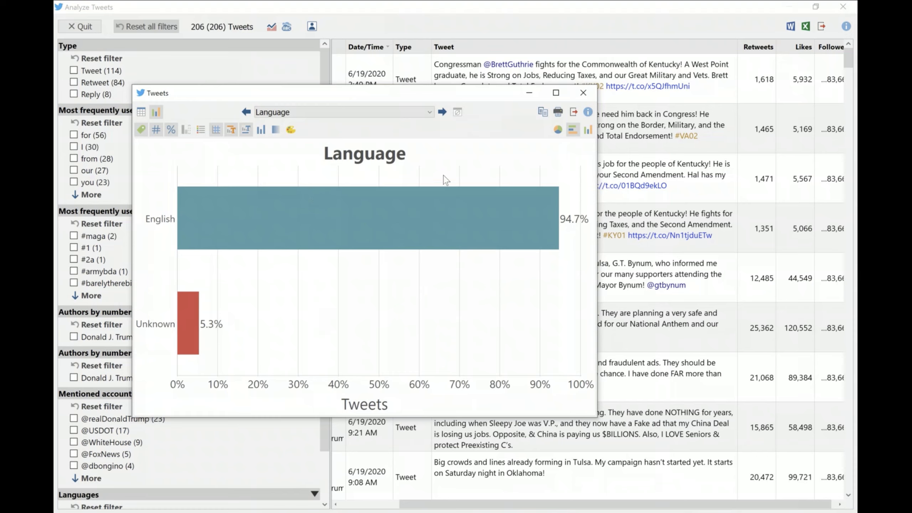
pyautogui.click(442, 114)
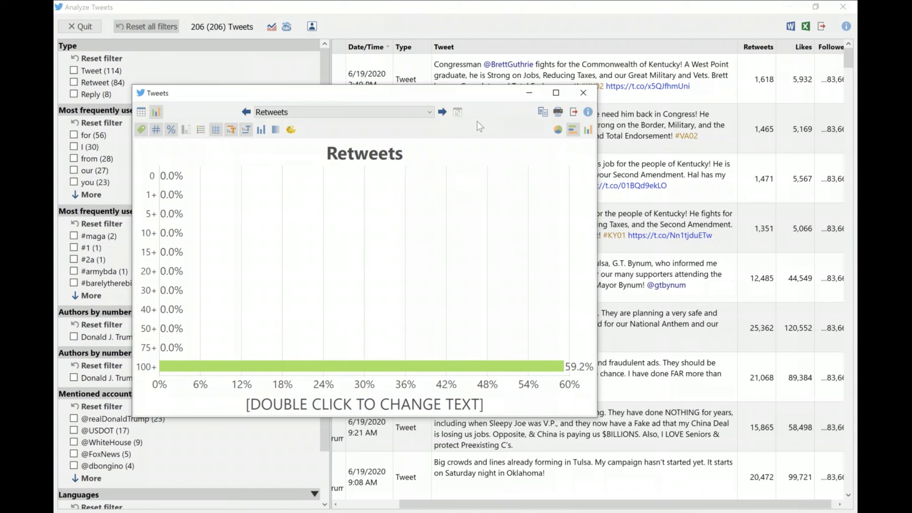
pyautogui.click(443, 113)
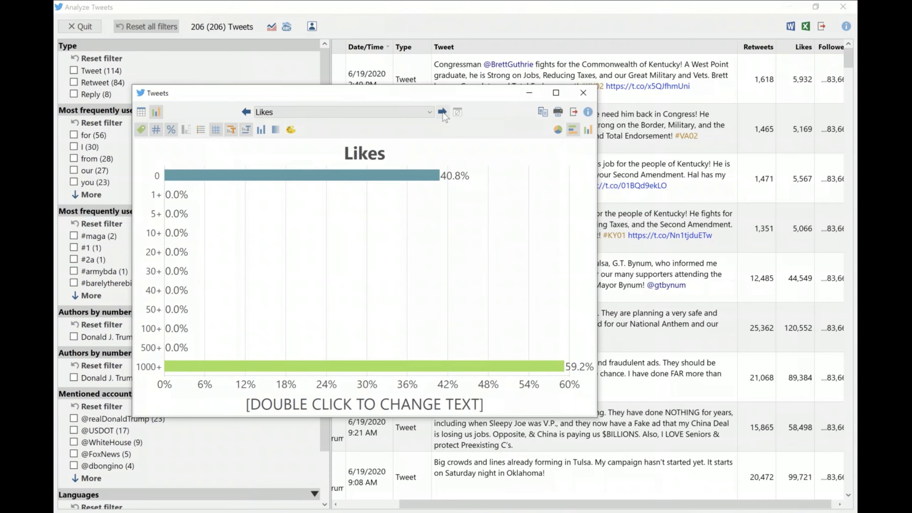
pyautogui.click(443, 113)
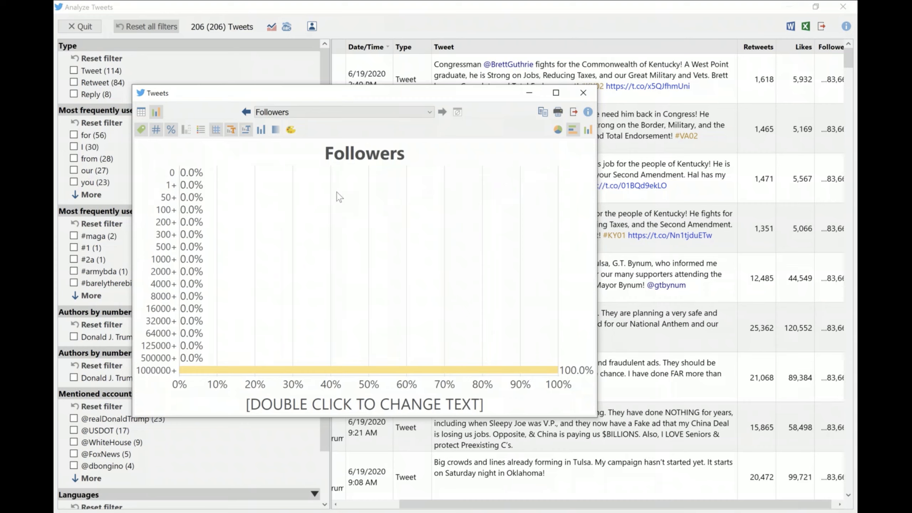
# - Go back through the statistics charts to the one for day of the week
pyautogui.click(246, 113)
pyautogui.click(247, 112)
pyautogui.click(246, 112)
pyautogui.click(246, 112)
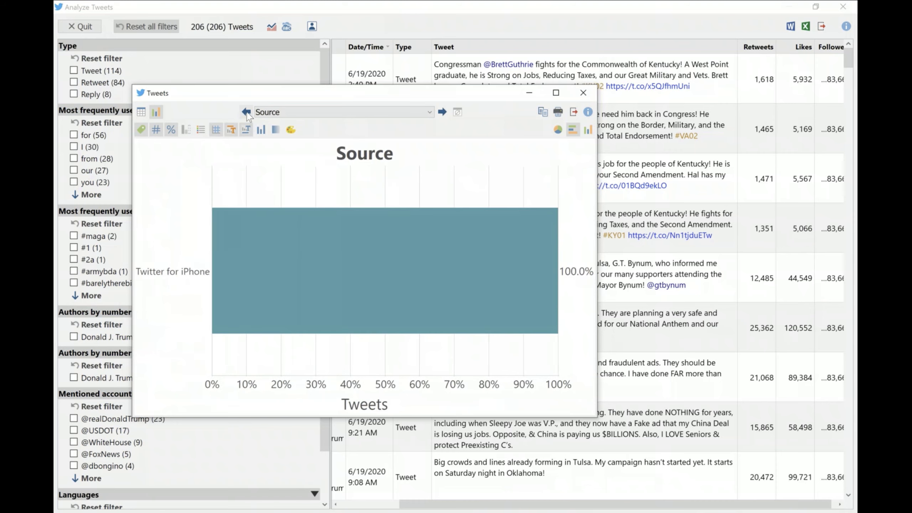
pyautogui.click(247, 112)
pyautogui.click(246, 113)
pyautogui.click(246, 113)
pyautogui.click(246, 113)
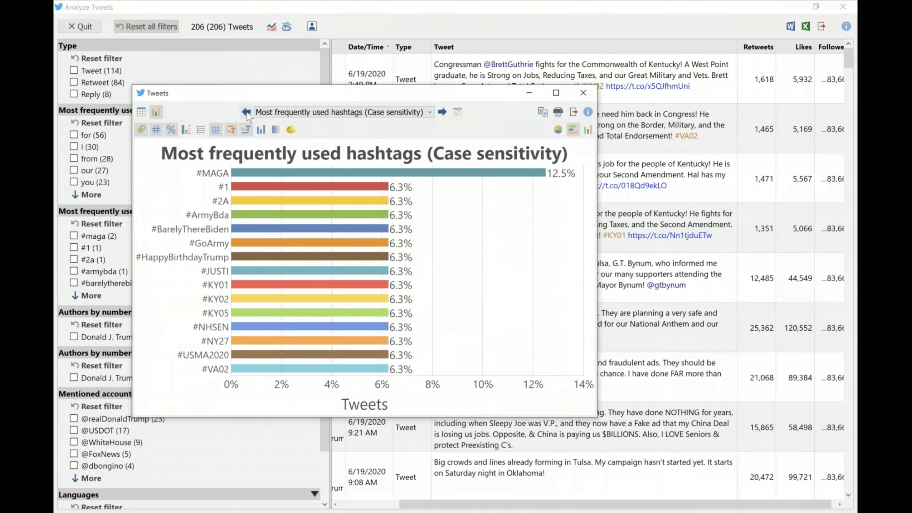
pyautogui.click(246, 113)
pyautogui.click(246, 112)
pyautogui.click(247, 113)
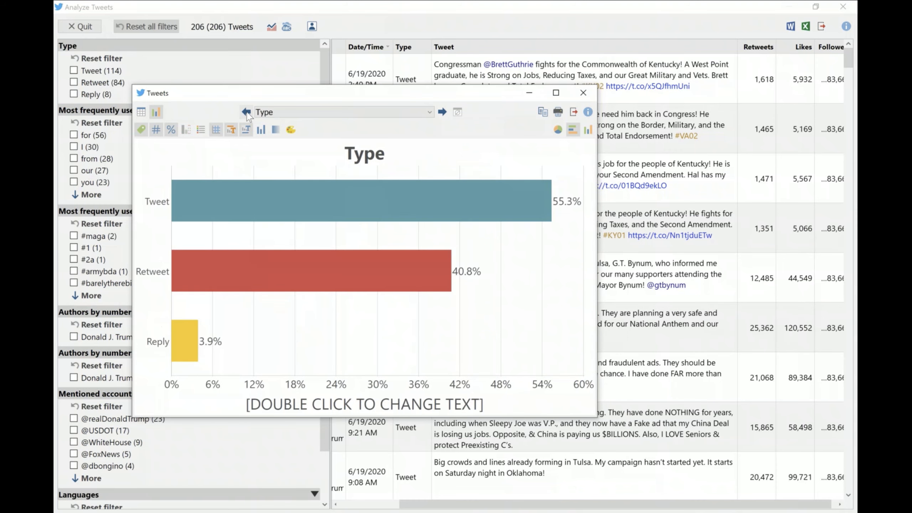
pyautogui.click(246, 113)
pyautogui.click(246, 112)
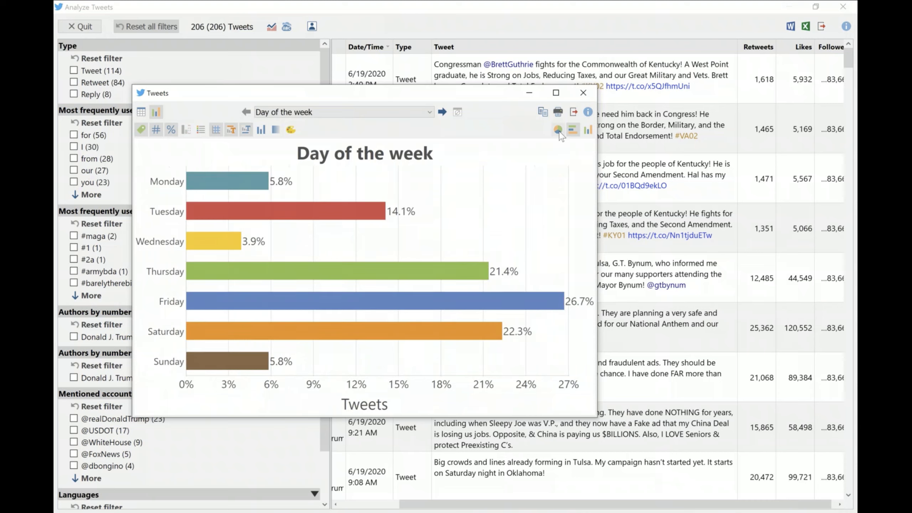
# - Try the day of the week chart as vertical columns and as a pie, and return it to horizontal bars
pyautogui.click(589, 132)
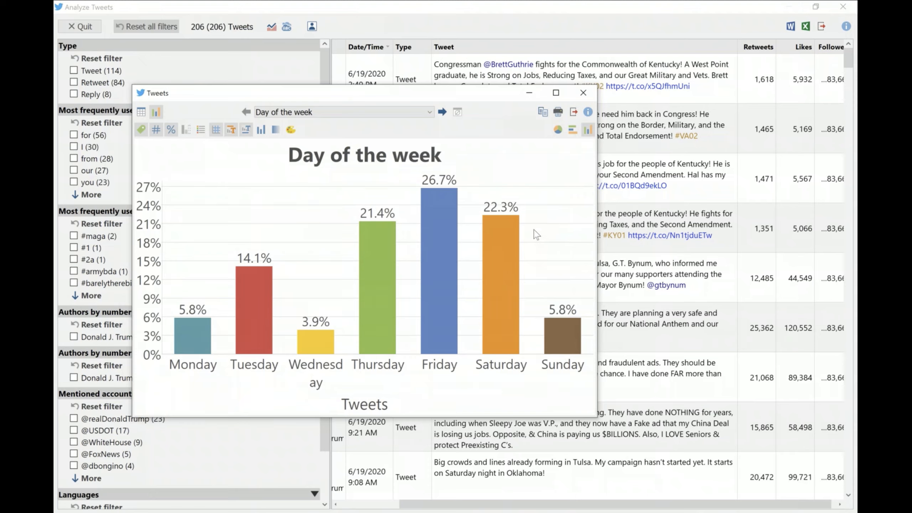
pyautogui.click(557, 130)
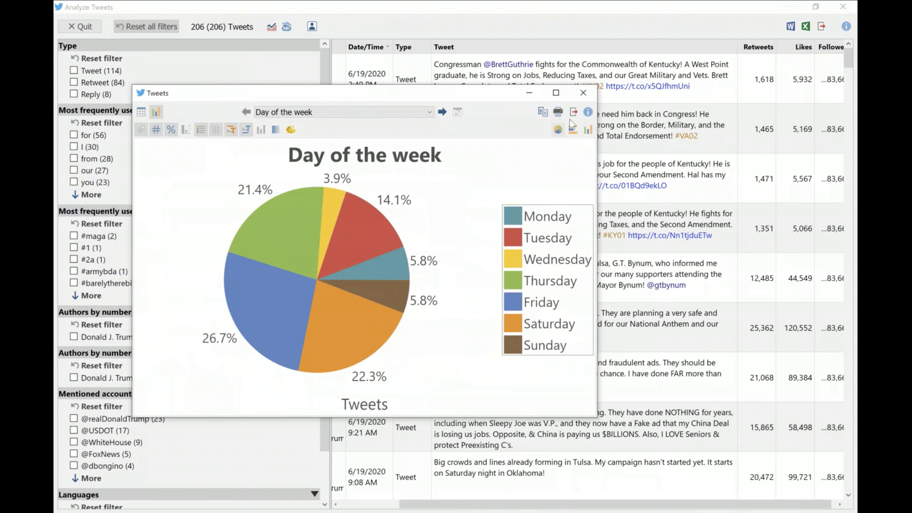
pyautogui.click(573, 129)
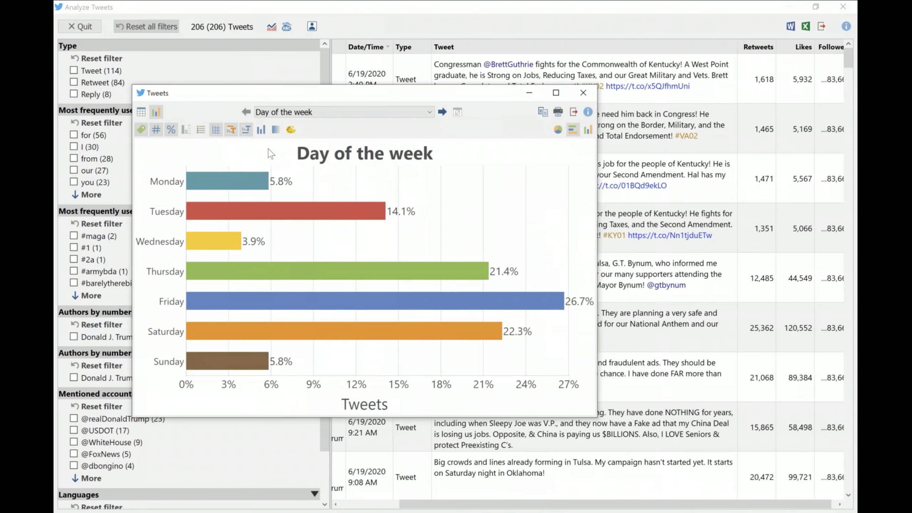
# - Show the bars in a single colour with a gradient and apply the dark-to-light grey colour scheme
pyautogui.click(261, 131)
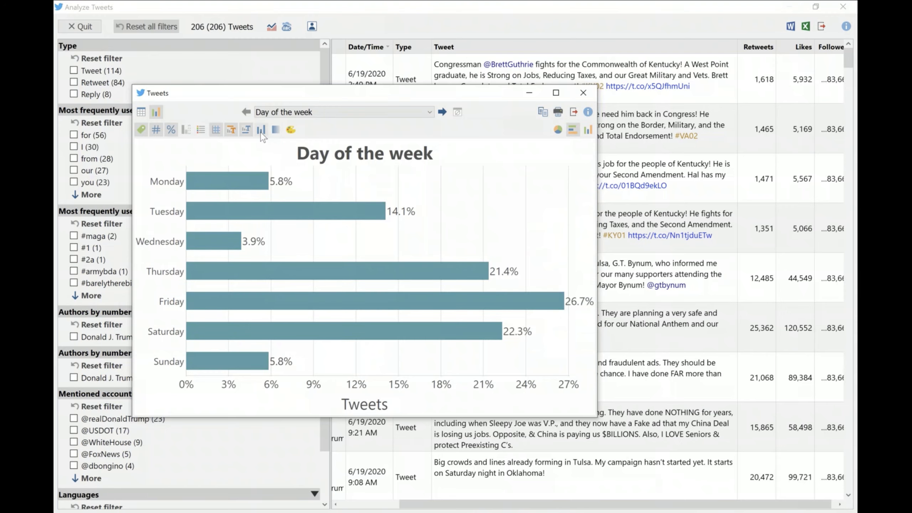
pyautogui.click(280, 130)
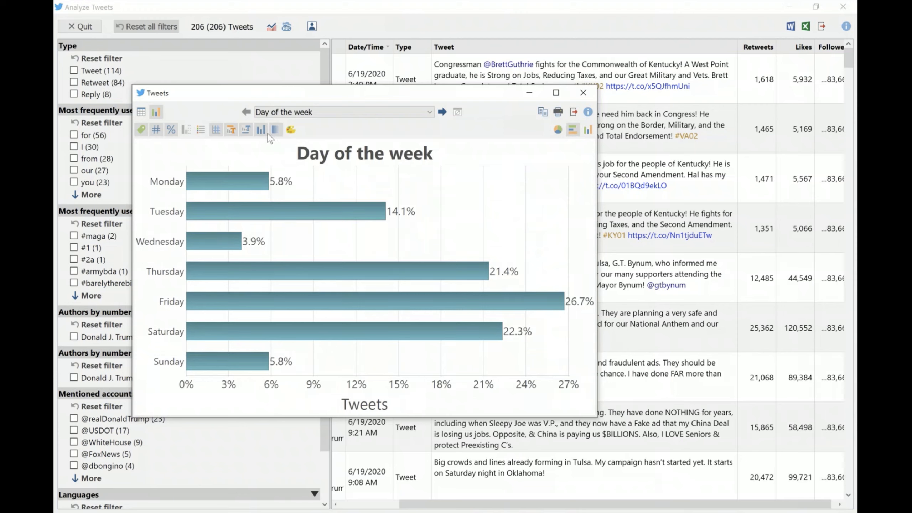
pyautogui.click(291, 130)
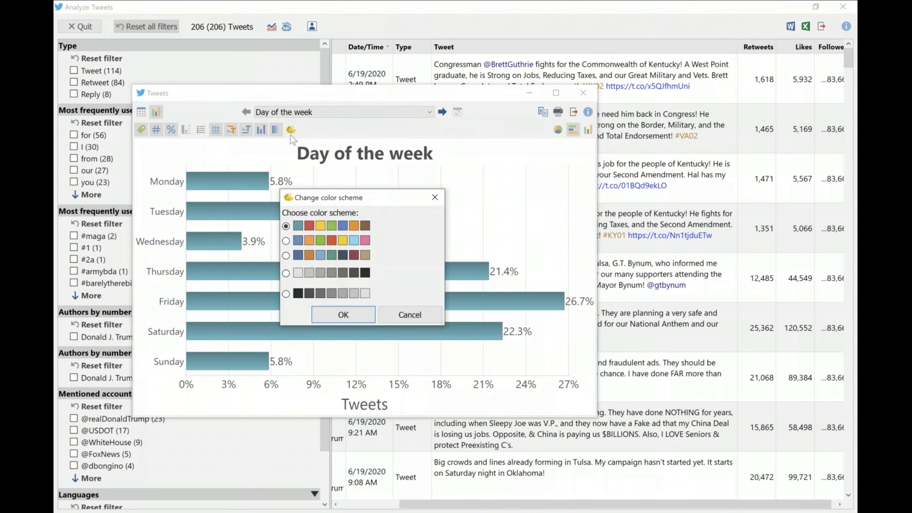
pyautogui.click(285, 294)
pyautogui.click(343, 314)
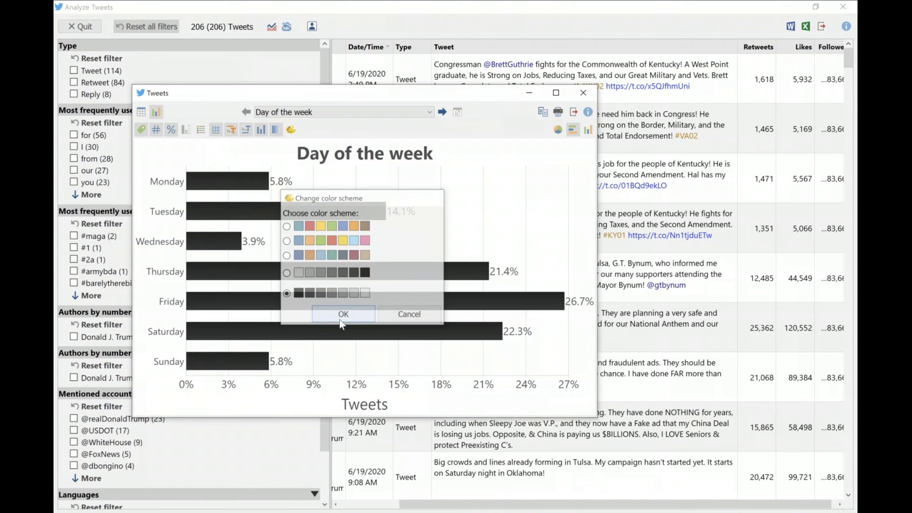
# - Apply the second colour scheme, starting with blue and orange, and give each bar its own colour
pyautogui.click(261, 130)
pyautogui.click(276, 131)
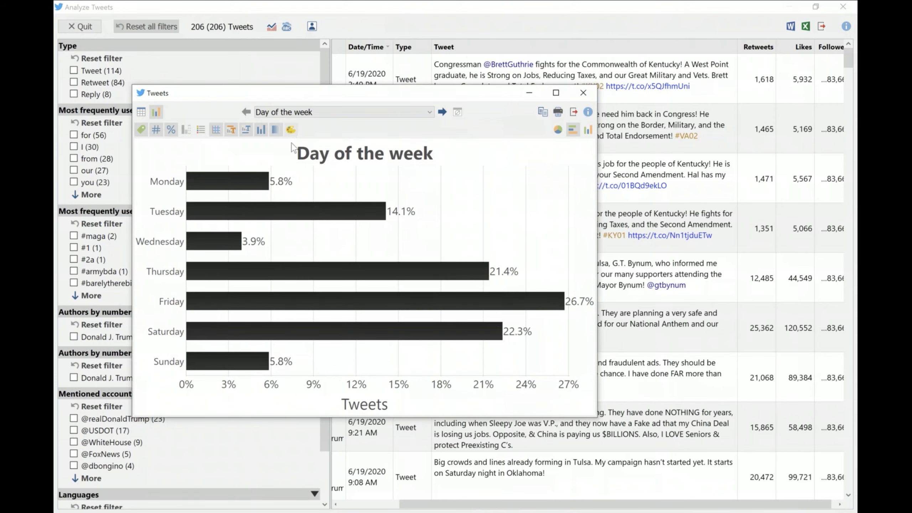
pyautogui.click(291, 130)
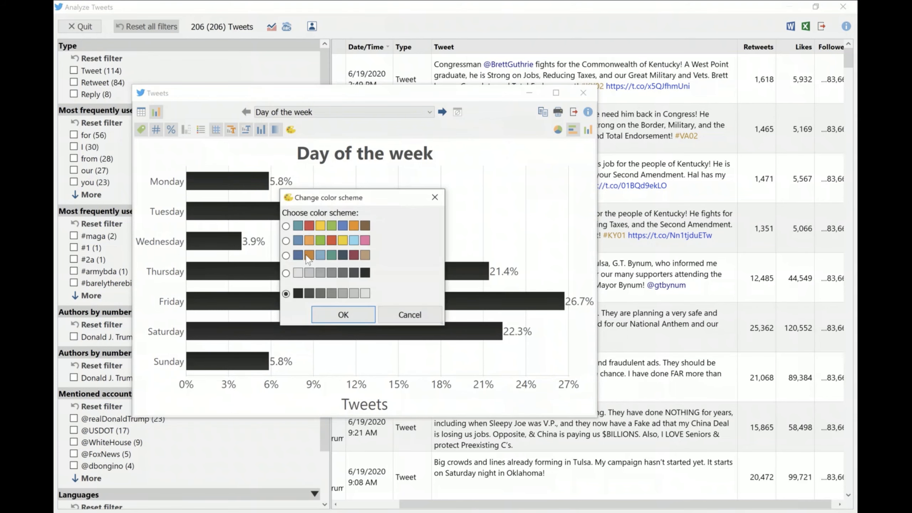
pyautogui.click(285, 241)
pyautogui.click(347, 316)
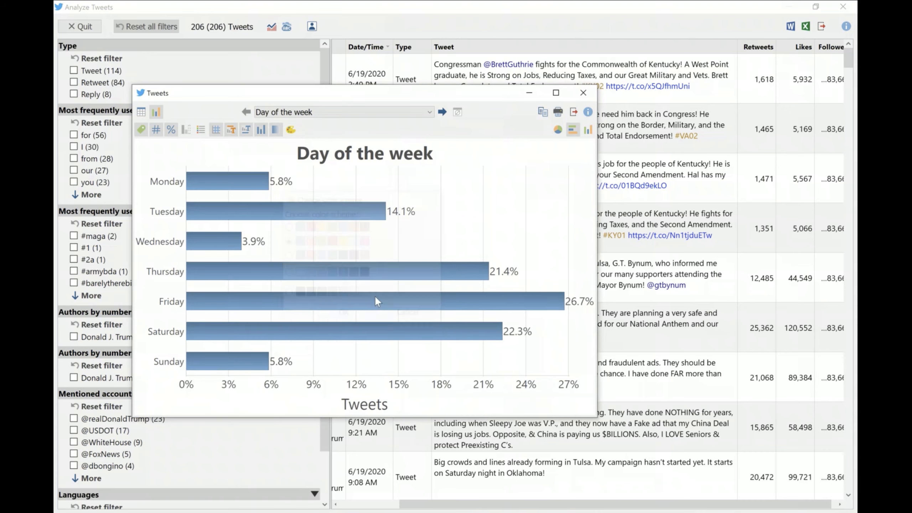
pyautogui.click(262, 130)
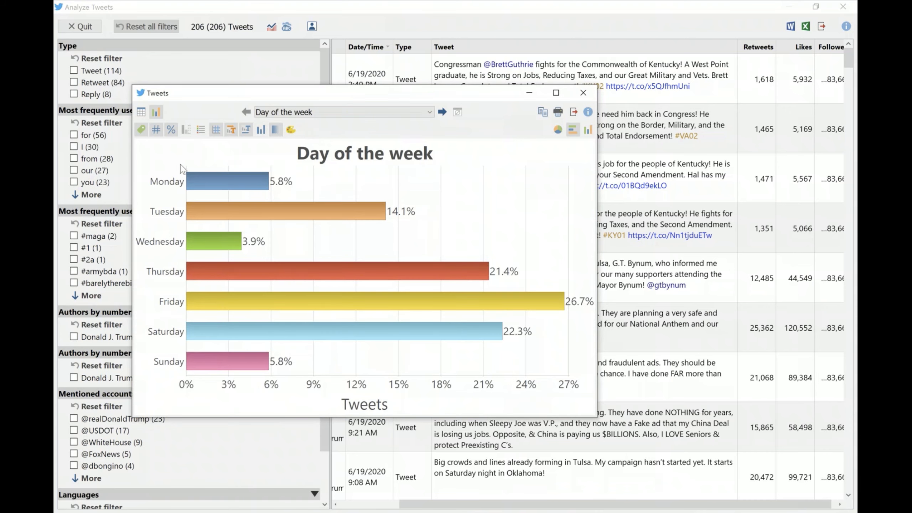
# - Hide the "Tweets" subtitle below the chart, and try the chart without its title and gridlines, restoring both
pyautogui.click(232, 131)
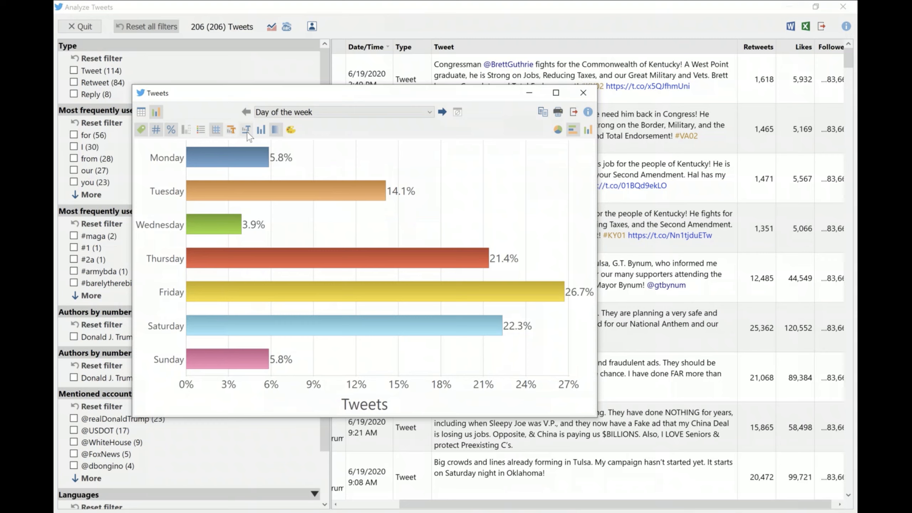
pyautogui.click(246, 130)
pyautogui.click(246, 130)
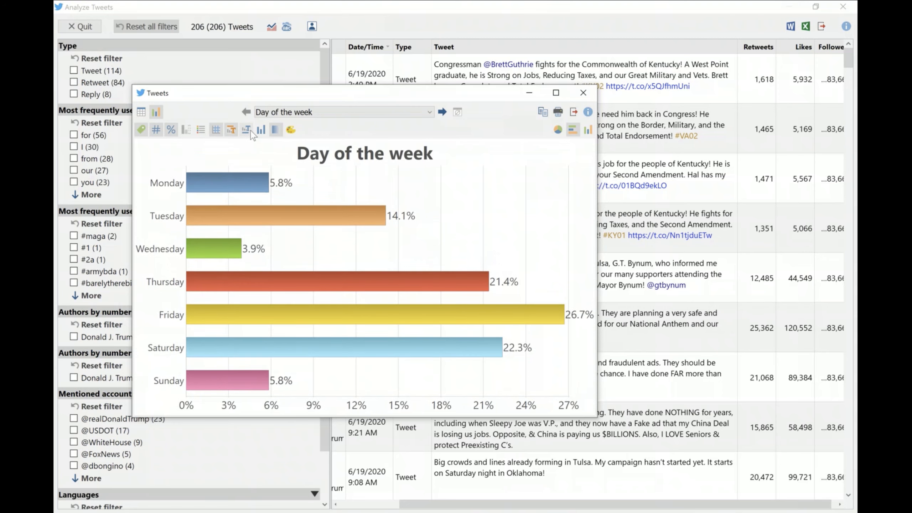
pyautogui.click(216, 130)
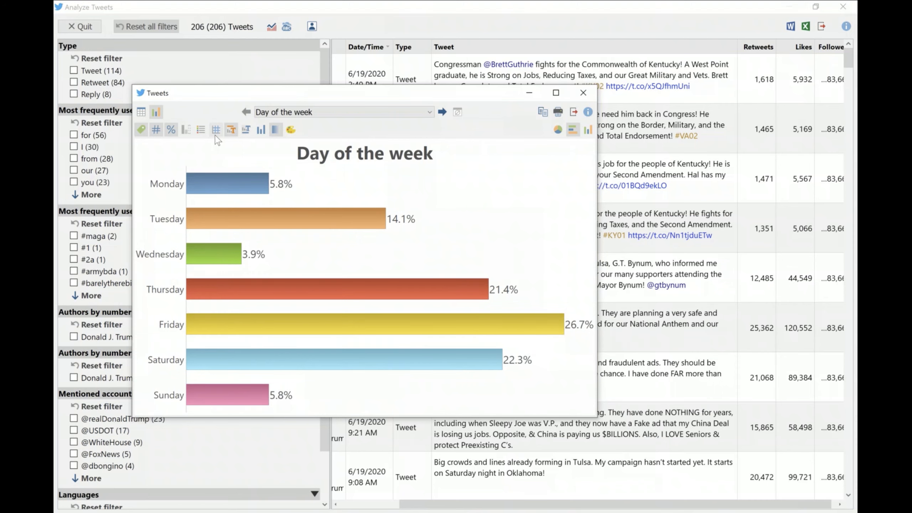
pyautogui.click(215, 136)
pyautogui.click(231, 130)
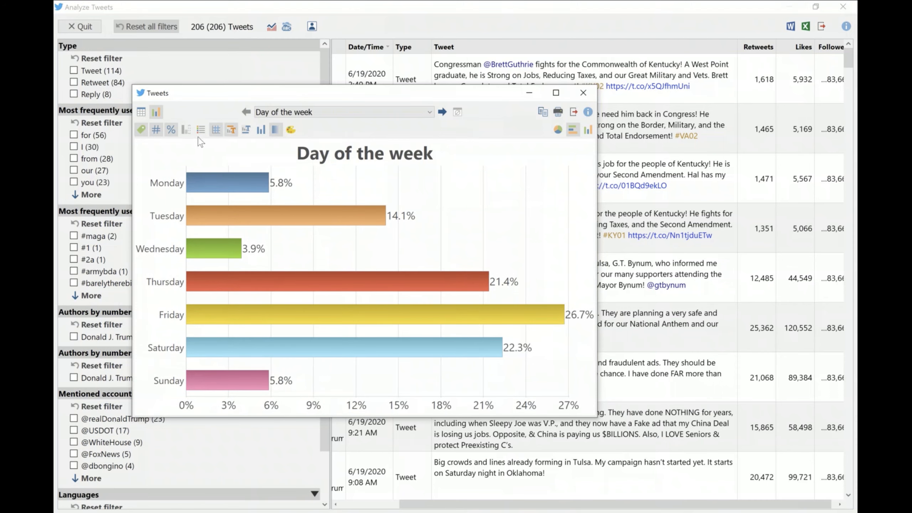
# - Switch the day of the week chart from percentages to absolute frequencies
pyautogui.click(173, 129)
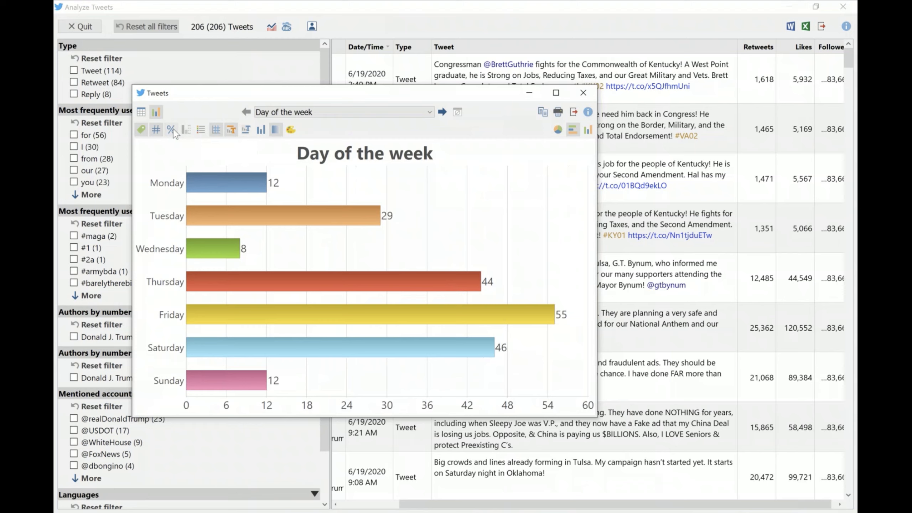
pyautogui.click(173, 128)
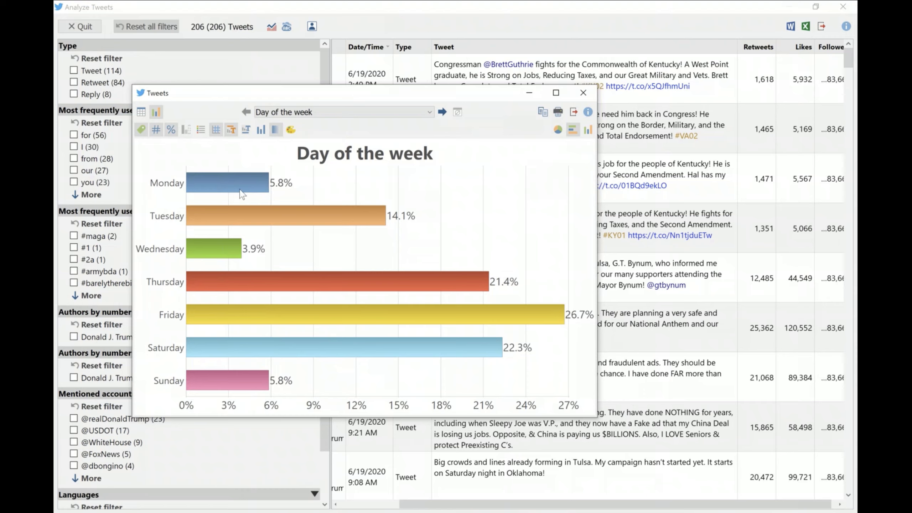
pyautogui.click(172, 132)
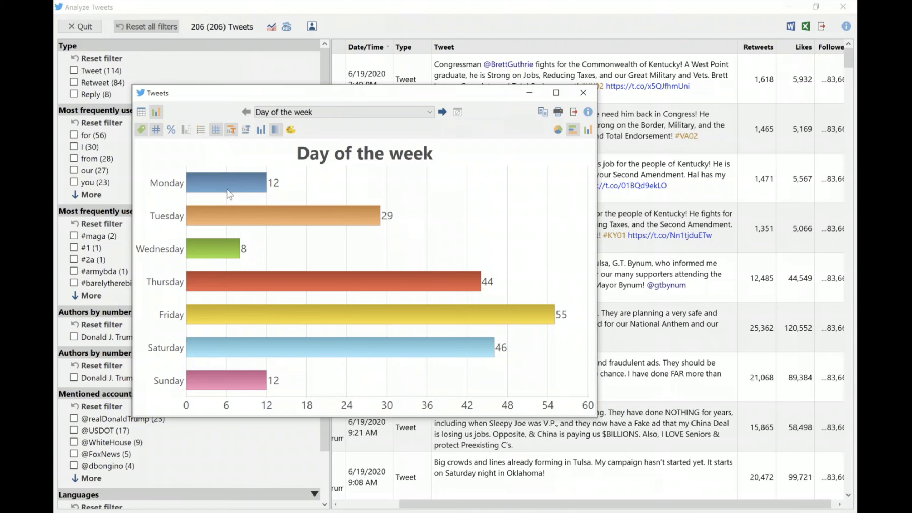
# - Try the chart without its value labels and weekday labels, and restore both
pyautogui.click(156, 132)
pyautogui.click(157, 131)
pyautogui.click(139, 128)
pyautogui.click(141, 130)
pyautogui.click(142, 129)
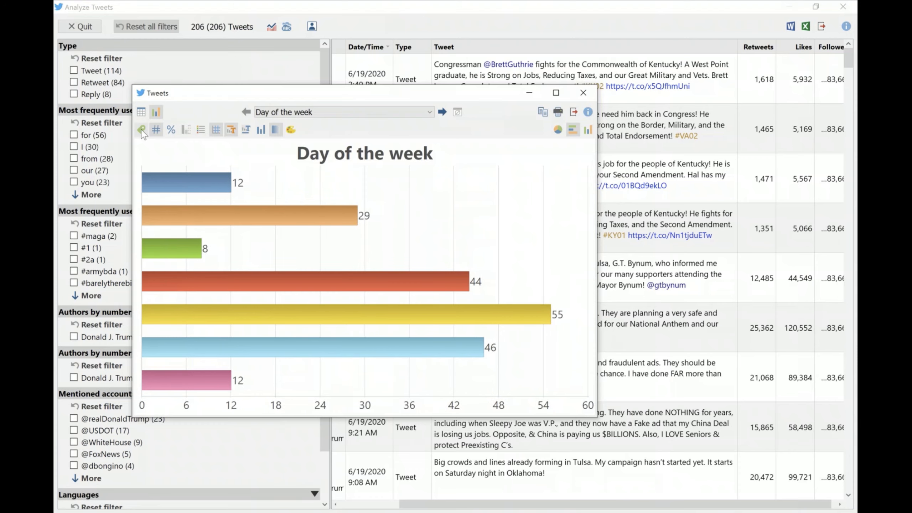
pyautogui.click(141, 130)
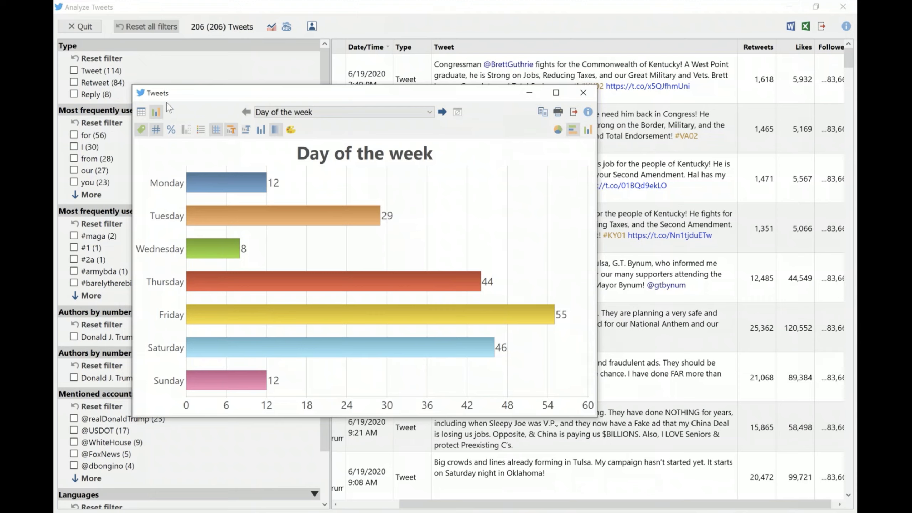
# - View the frequency tables for day of the week, type, most used words and most used hashtags, and close the statistics
pyautogui.click(140, 113)
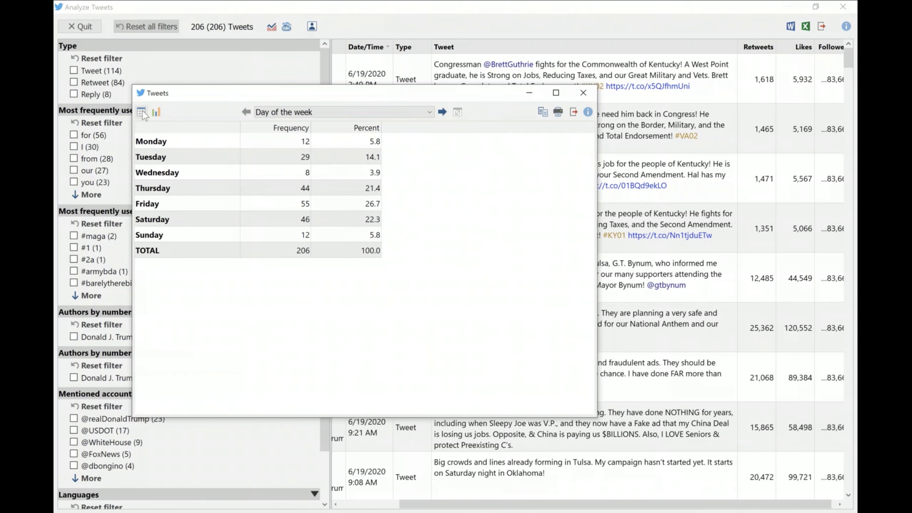
pyautogui.click(443, 112)
pyautogui.click(443, 112)
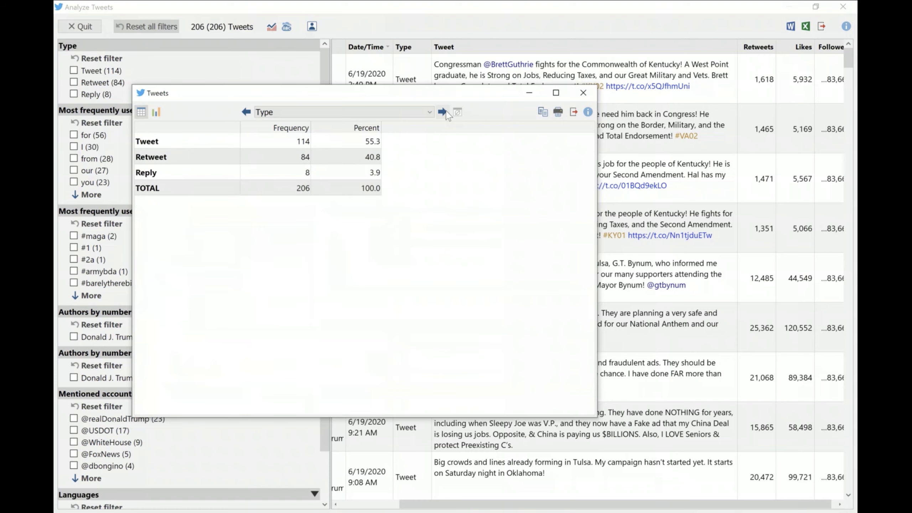
pyautogui.click(443, 112)
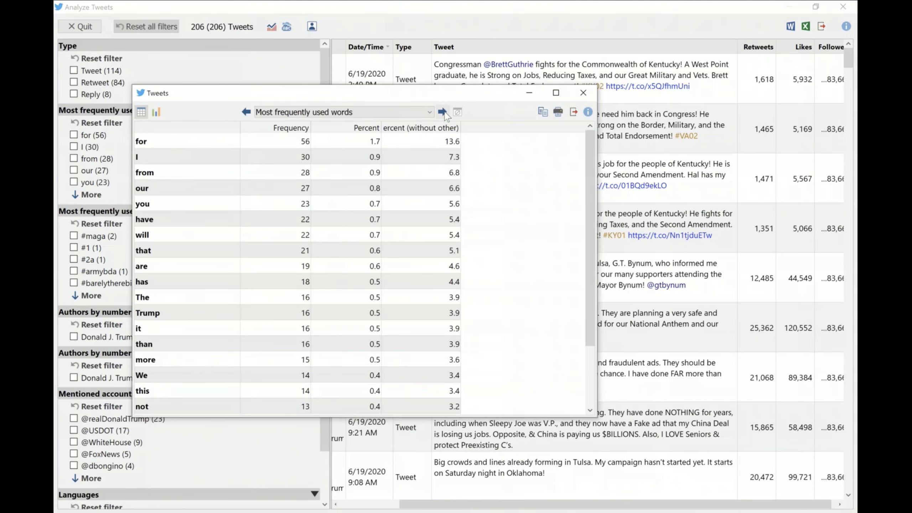
pyautogui.click(443, 112)
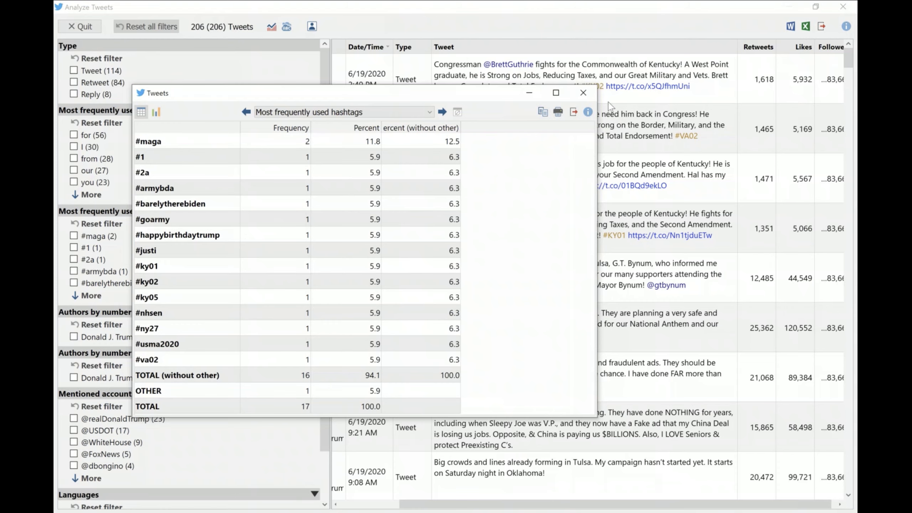
pyautogui.click(582, 93)
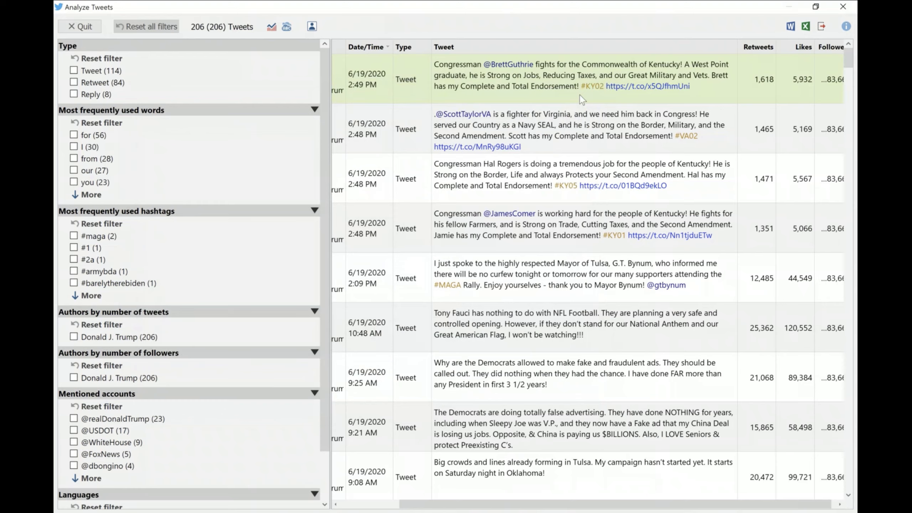